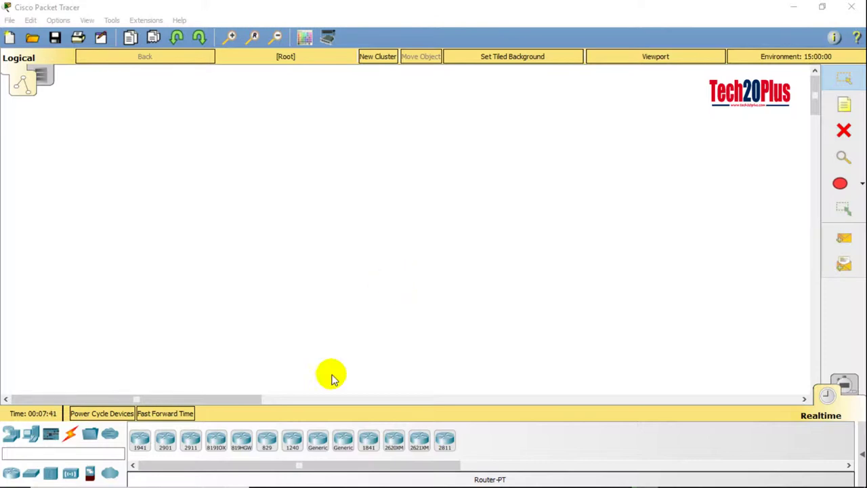
- Place two generic Router-PT routers side by side and name them ROUTER A and ROUTER B
{"action": "left_click_drag", "start_coordinate": [318, 439], "coordinate": [264, 195]}
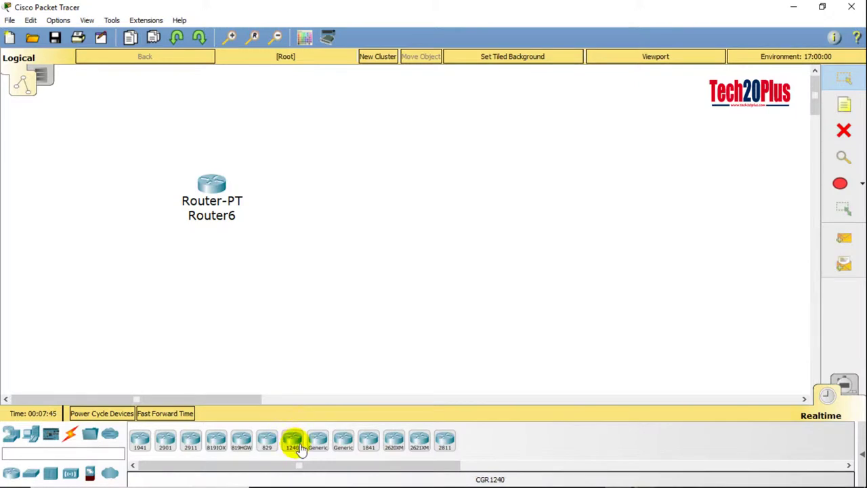
{"action": "left_click_drag", "start_coordinate": [318, 446], "coordinate": [465, 181]}
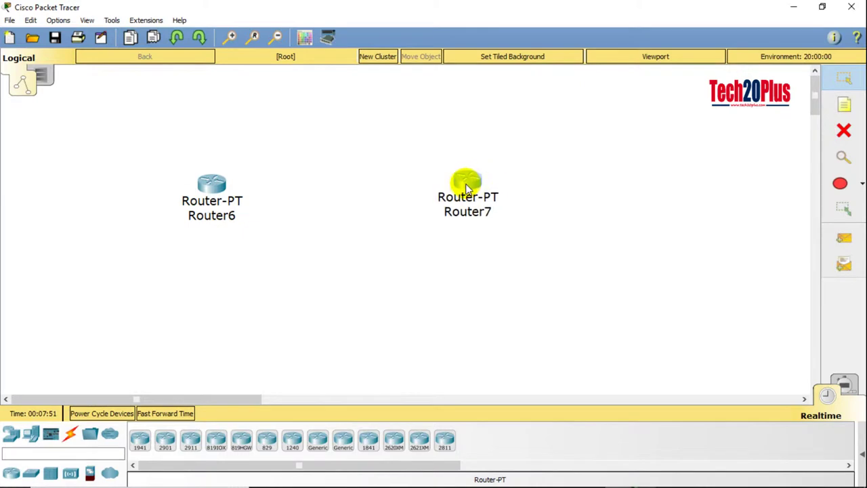
{"action": "left_click", "coordinate": [215, 215]}
{"action": "left_click", "coordinate": [222, 225]}
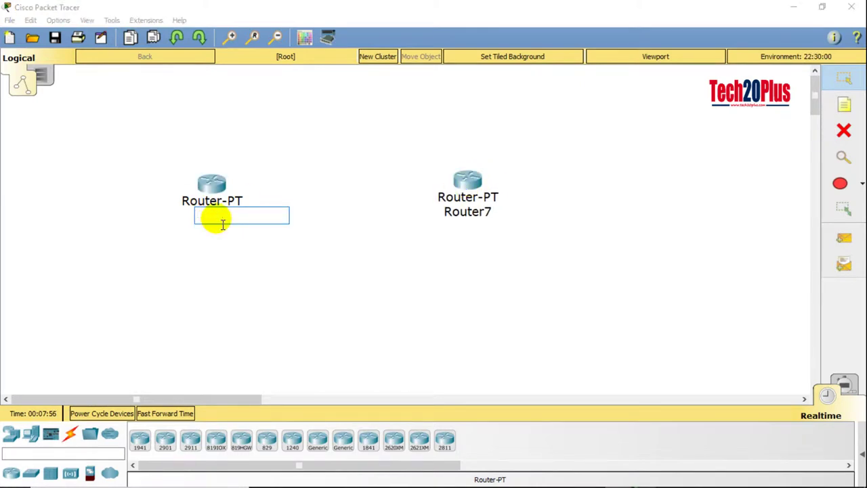
{"action": "type", "text": "ROUTER A"}
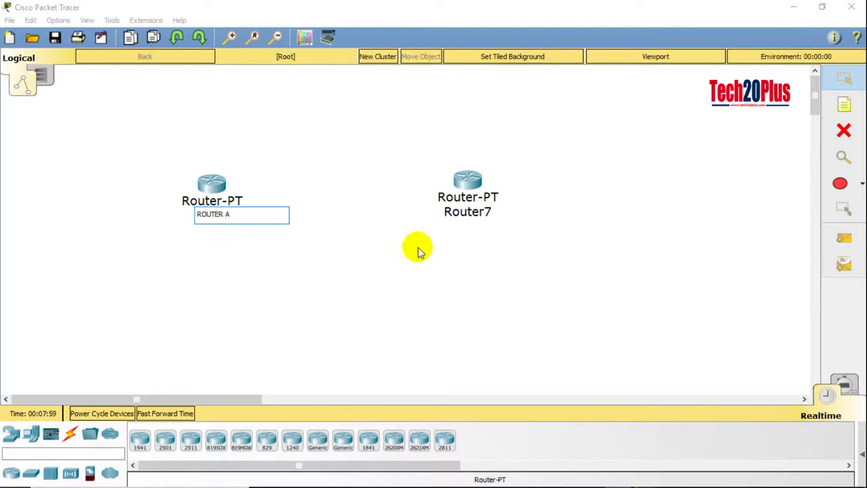
{"action": "left_click", "coordinate": [485, 216]}
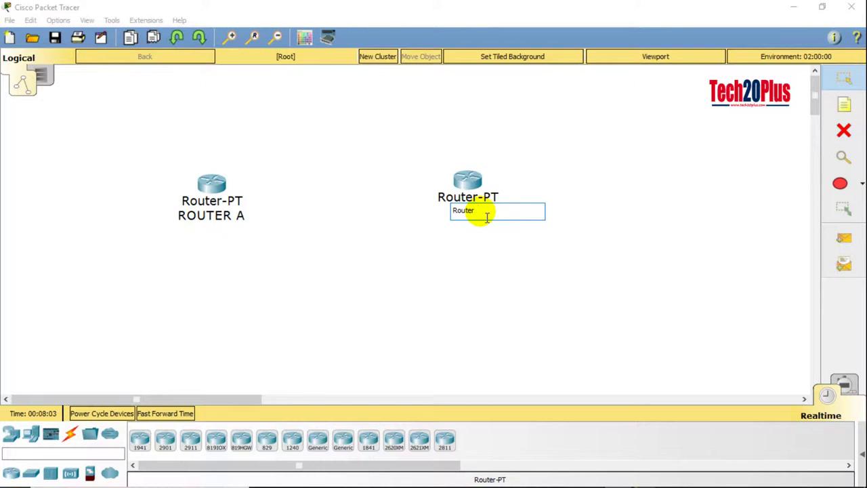
{"action": "left_click", "coordinate": [420, 285]}
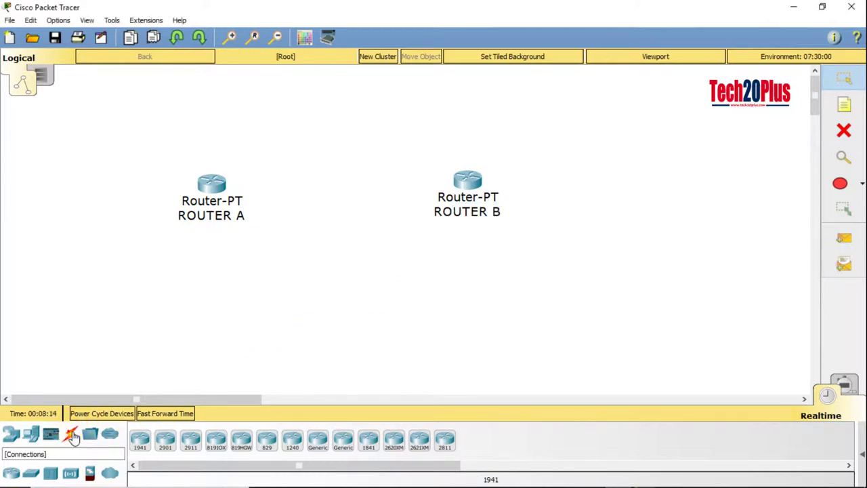
- Connect ROUTER A FastEthernet0/0 to ROUTER B FastEthernet0/0 with a copper cross-over cable
{"action": "left_click", "coordinate": [71, 435]}
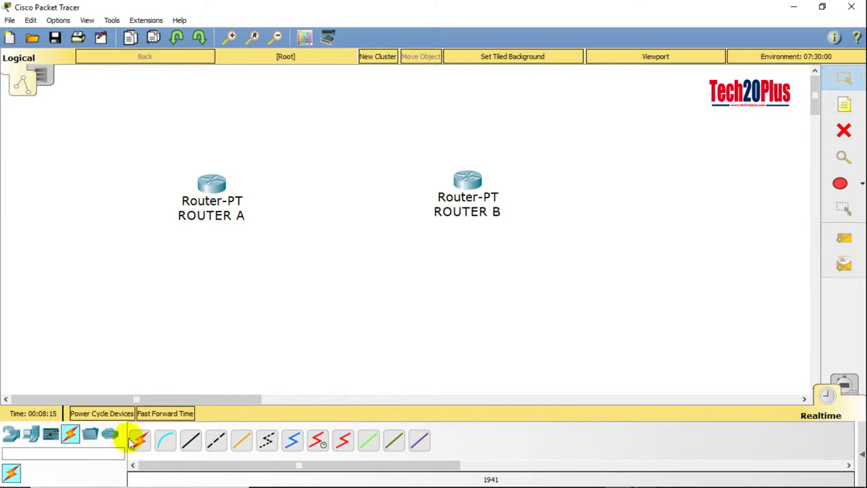
{"action": "left_click", "coordinate": [215, 442]}
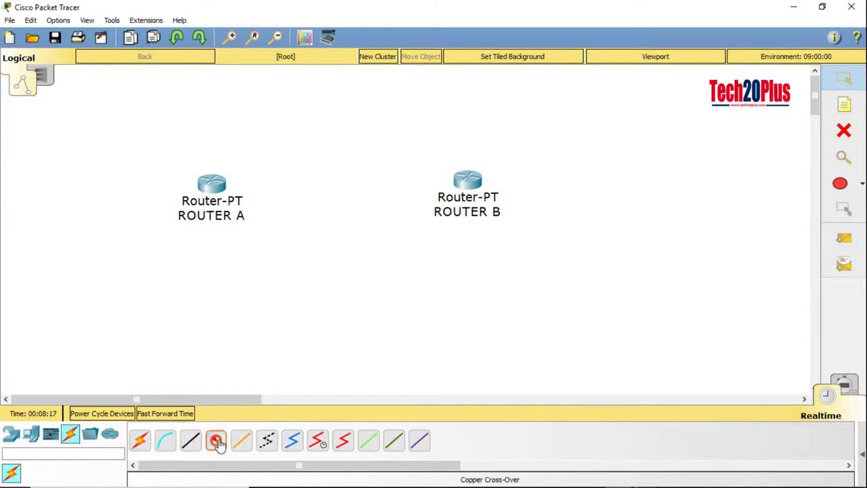
{"action": "left_click", "coordinate": [216, 183]}
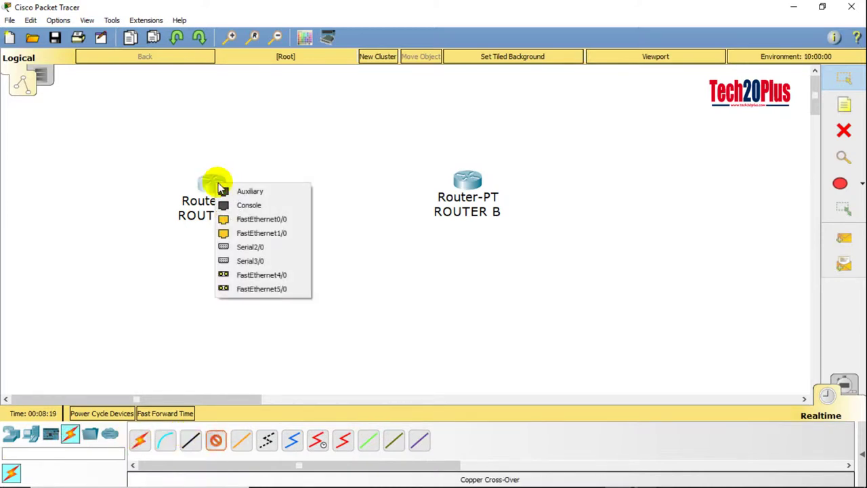
{"action": "left_click", "coordinate": [295, 220]}
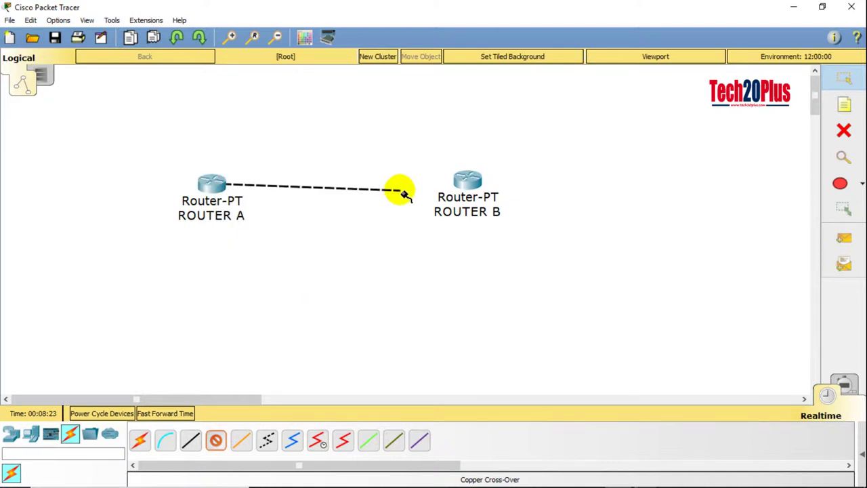
{"action": "left_click", "coordinate": [460, 180]}
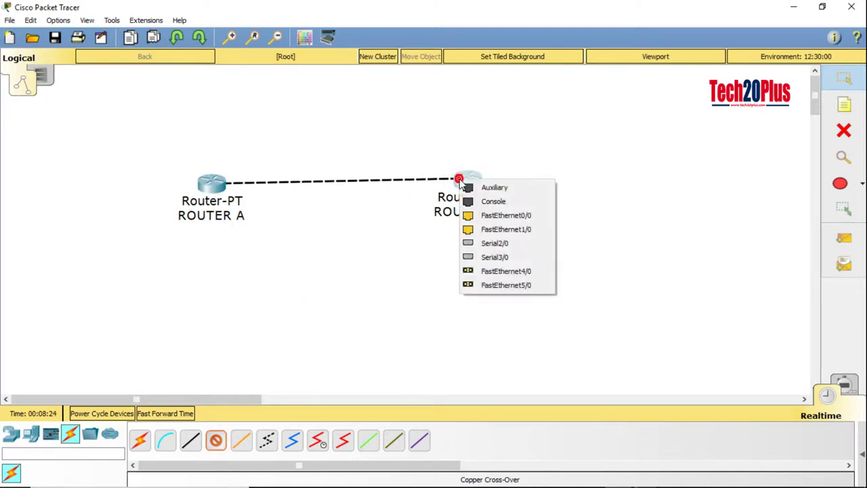
{"action": "left_click", "coordinate": [474, 215]}
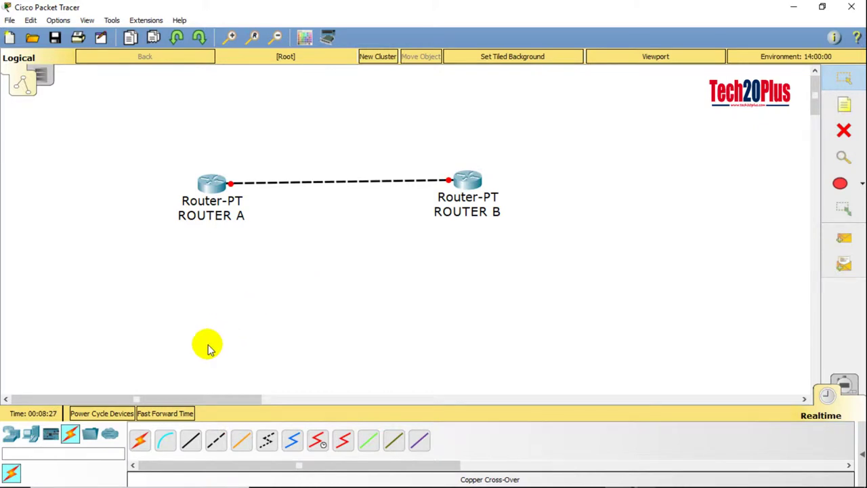
- Place two 2960-24TT switches, one below ROUTER A and one below ROUTER B
{"action": "left_click", "coordinate": [12, 435]}
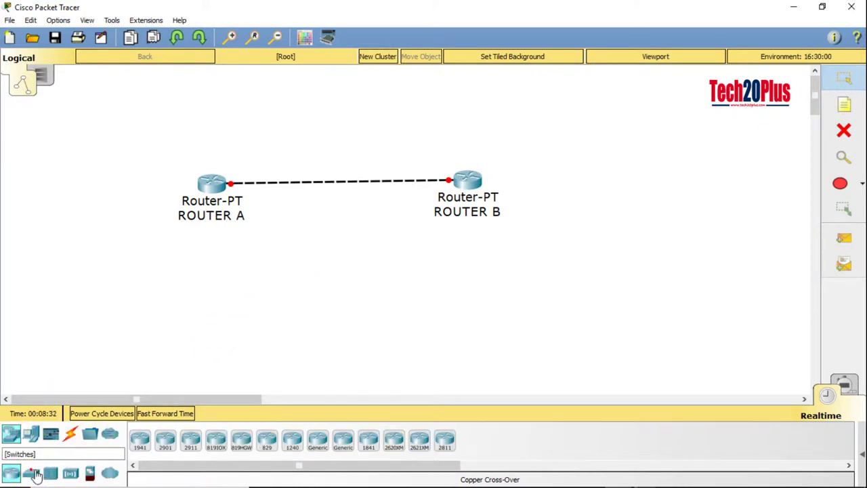
{"action": "left_click", "coordinate": [31, 474]}
{"action": "left_click", "coordinate": [152, 444]}
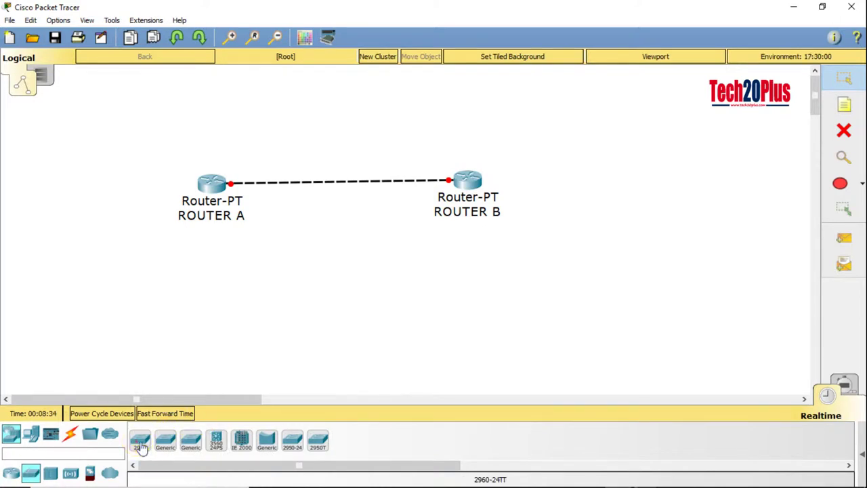
{"action": "left_click", "coordinate": [201, 288]}
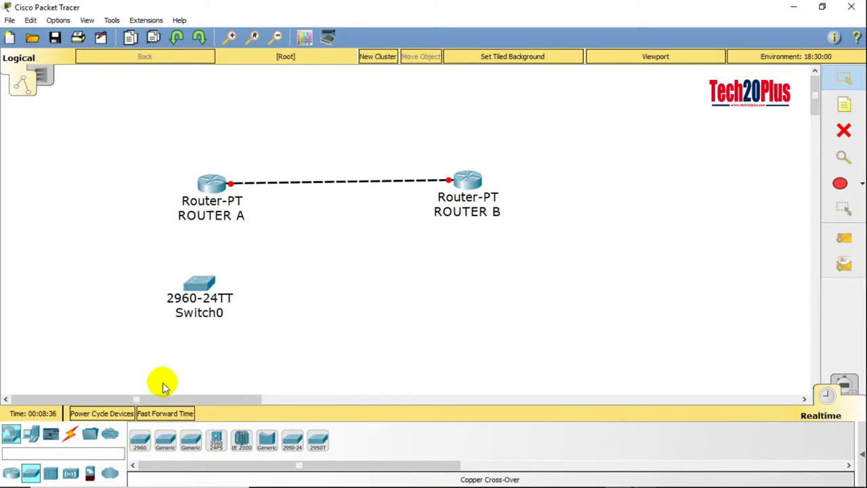
{"action": "left_click", "coordinate": [141, 439]}
{"action": "left_click", "coordinate": [488, 319]}
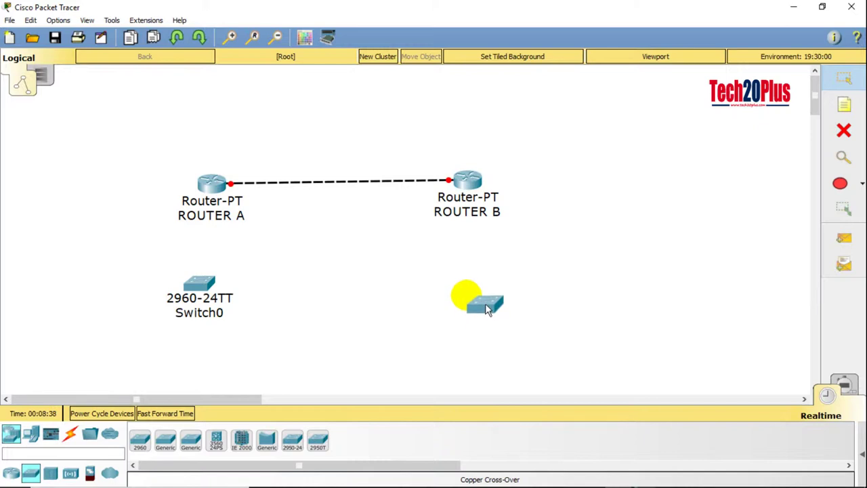
- Place two generic PCs below Switch0
{"action": "left_click_drag", "start_coordinate": [816, 90], "coordinate": [817, 106]}
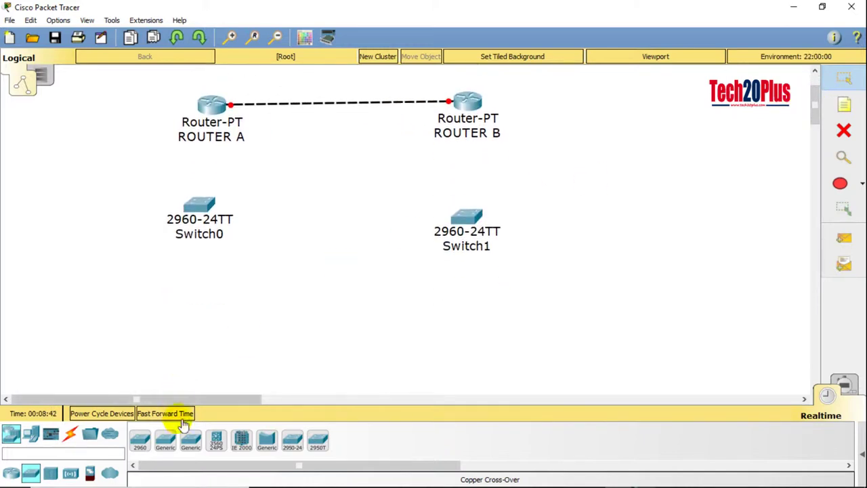
{"action": "left_click", "coordinate": [34, 439]}
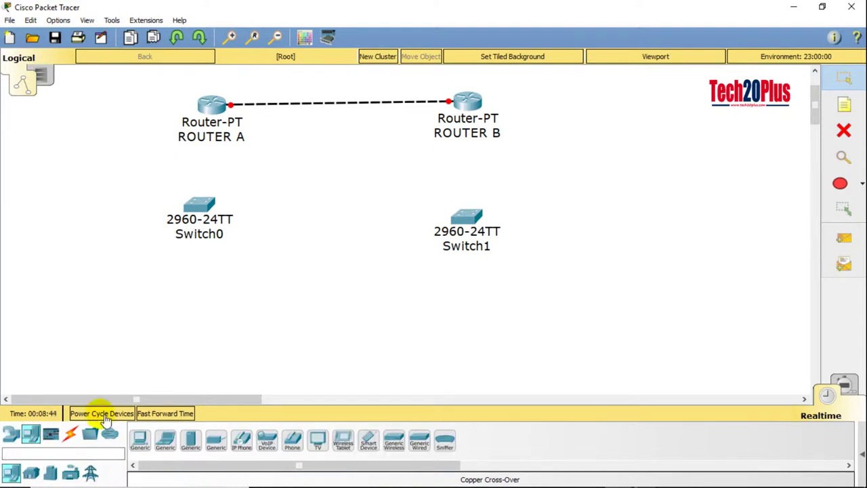
{"action": "left_click", "coordinate": [139, 439]}
{"action": "left_click", "coordinate": [136, 329]}
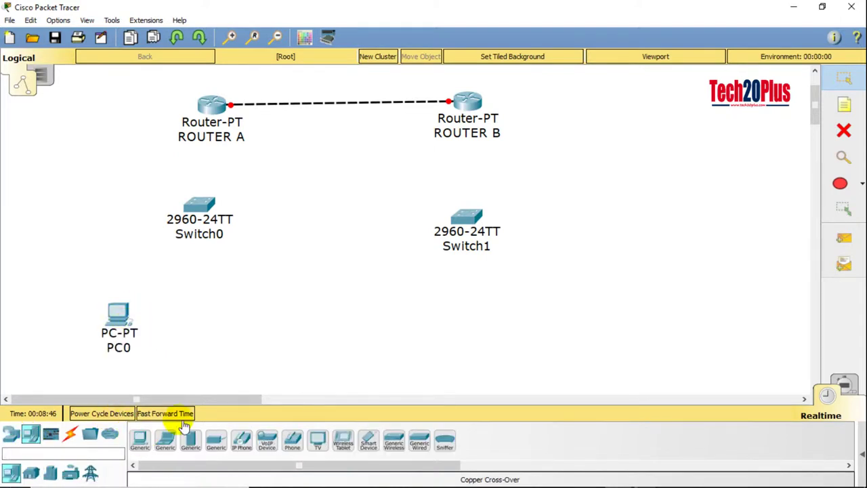
{"action": "left_click", "coordinate": [140, 439]}
{"action": "left_click", "coordinate": [191, 342]}
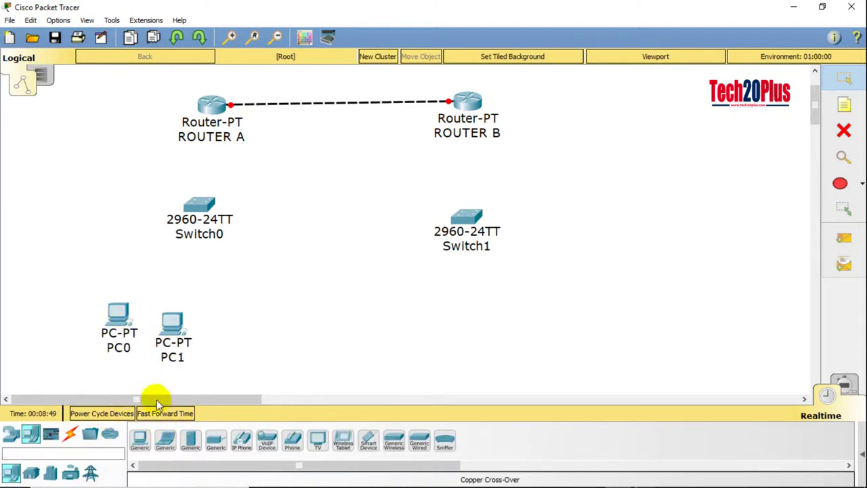
- Place two generic PCs below Switch1
{"action": "left_click", "coordinate": [140, 439]}
{"action": "left_click", "coordinate": [579, 356]}
{"action": "left_click", "coordinate": [547, 330]}
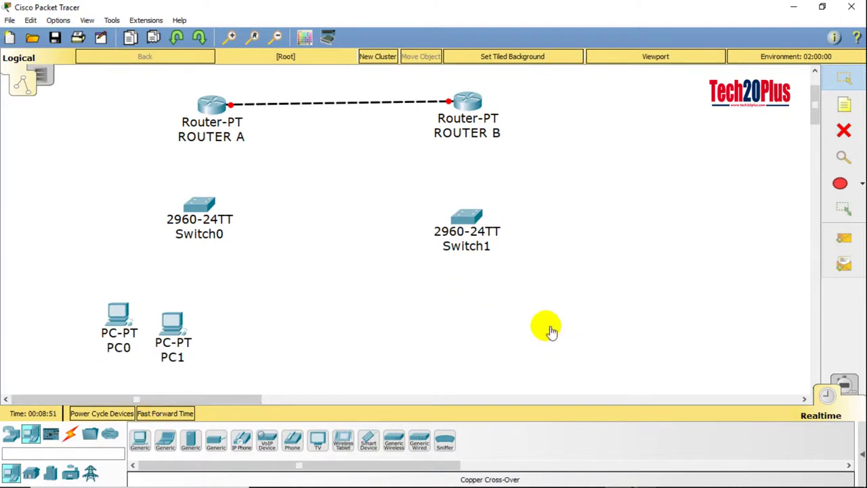
{"action": "left_click", "coordinate": [139, 441]}
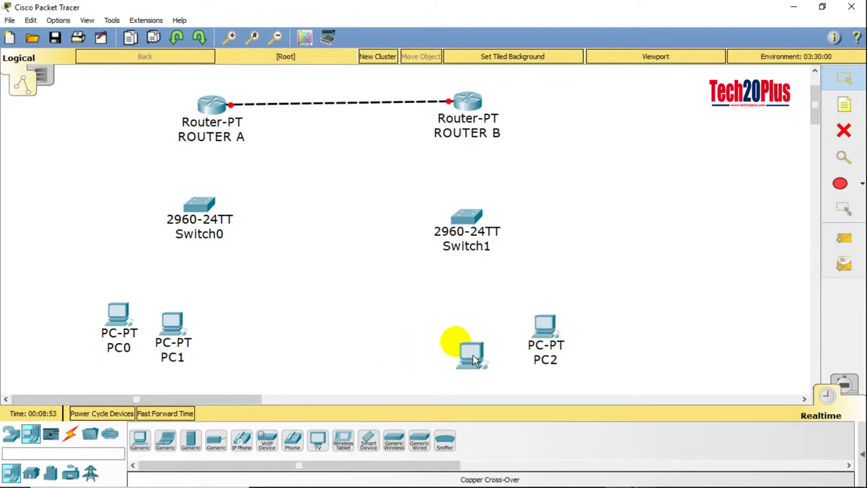
{"action": "left_click", "coordinate": [485, 336]}
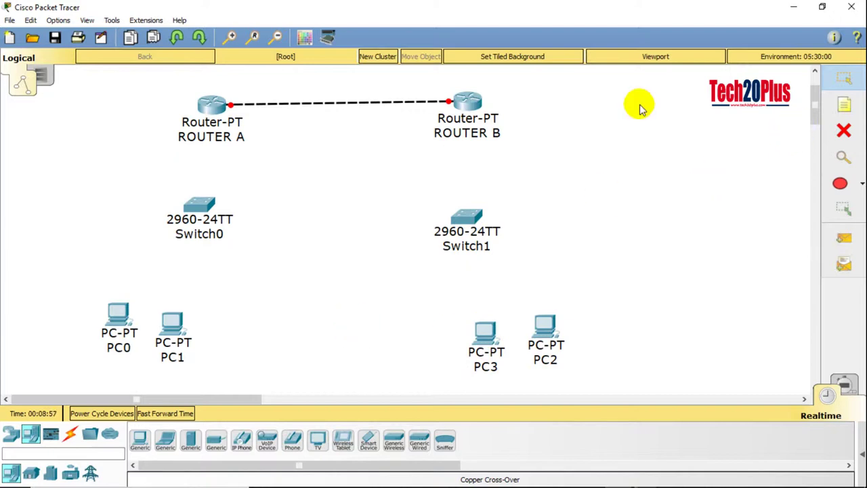
- Add a note reading DHCP SERVER and position it just above ROUTER A
{"action": "left_click", "coordinate": [235, 139]}
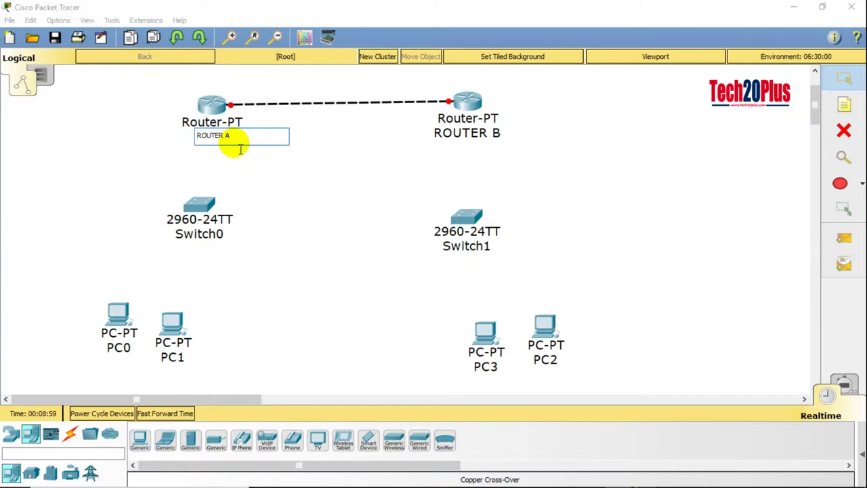
{"action": "left_click", "coordinate": [843, 108]}
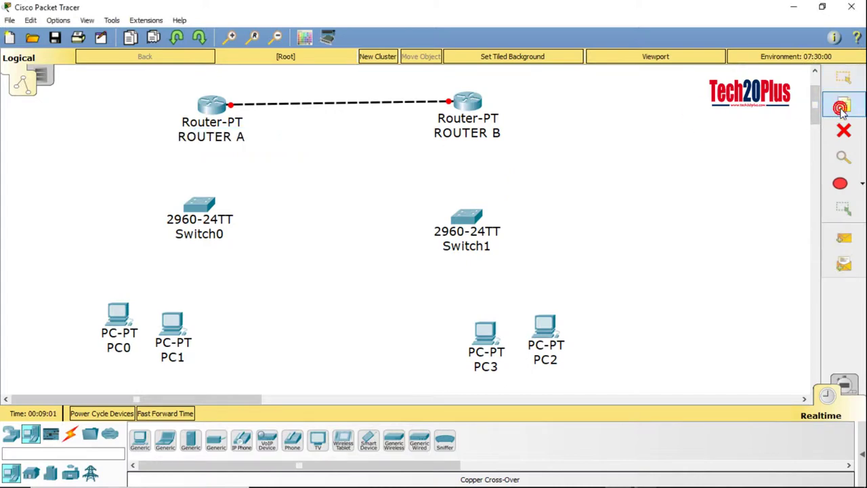
{"action": "left_click", "coordinate": [175, 89]}
{"action": "type", "text": "Di"}
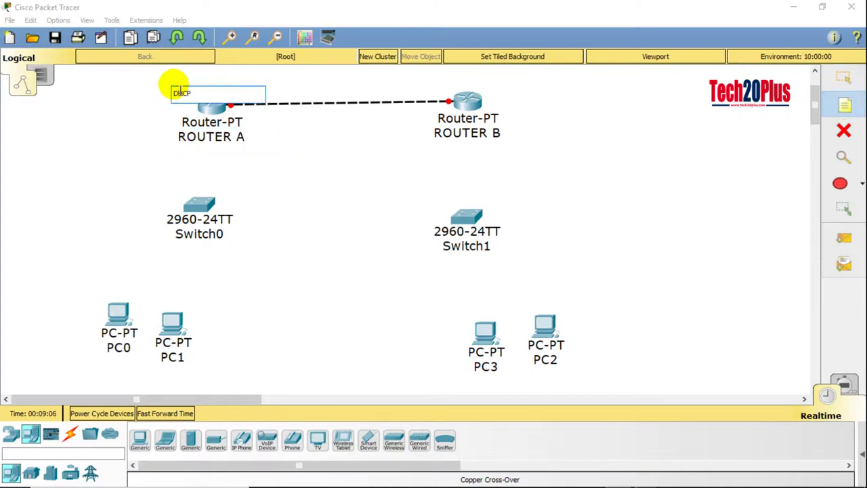
{"action": "left_click", "coordinate": [109, 145]}
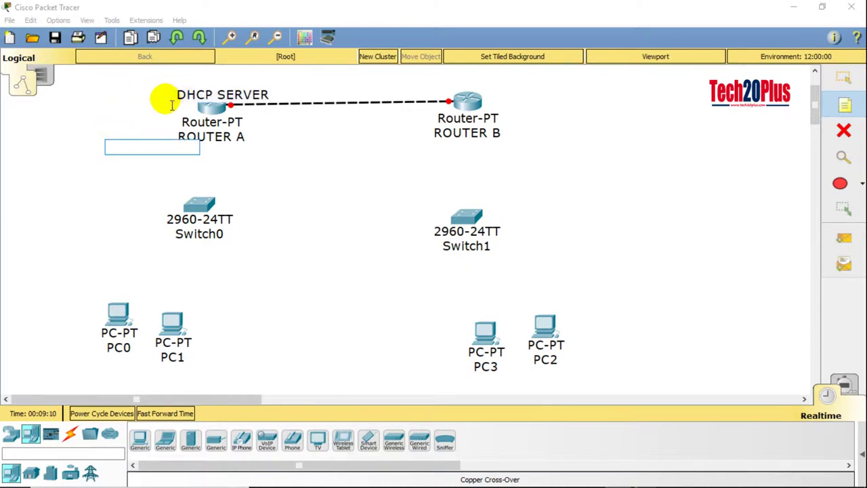
{"action": "key", "text": "Escape"}
{"action": "left_click_drag", "start_coordinate": [185, 100], "coordinate": [163, 90]}
{"action": "left_click", "coordinate": [100, 254]}
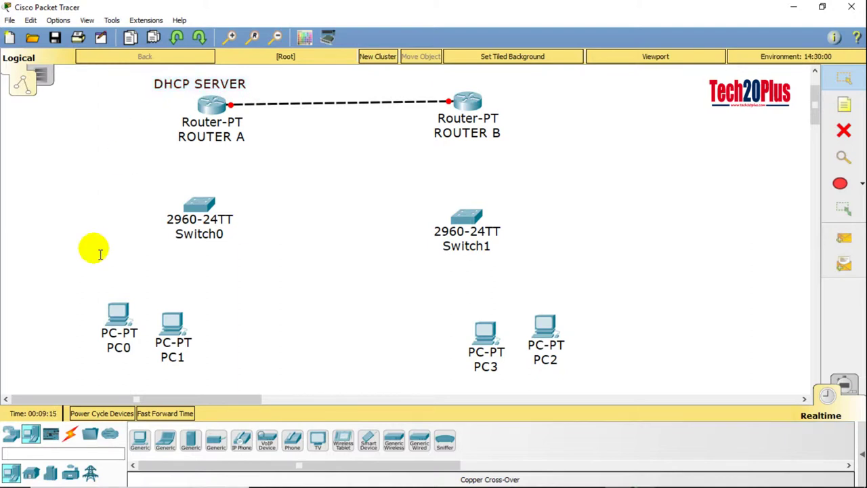
- Connect ROUTER A FastEthernet1/0 to Switch0 FastEthernet0/1 with a copper straight-through cable
{"action": "left_click", "coordinate": [71, 434]}
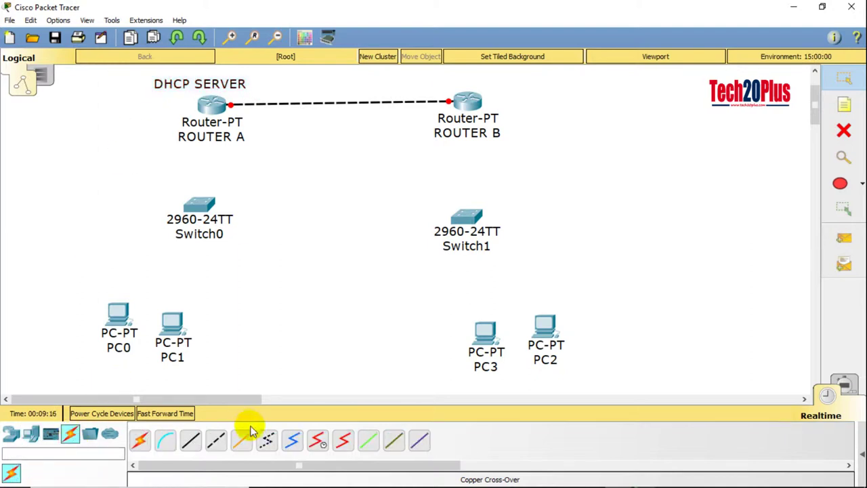
{"action": "left_click", "coordinate": [190, 441]}
{"action": "left_click", "coordinate": [219, 124]}
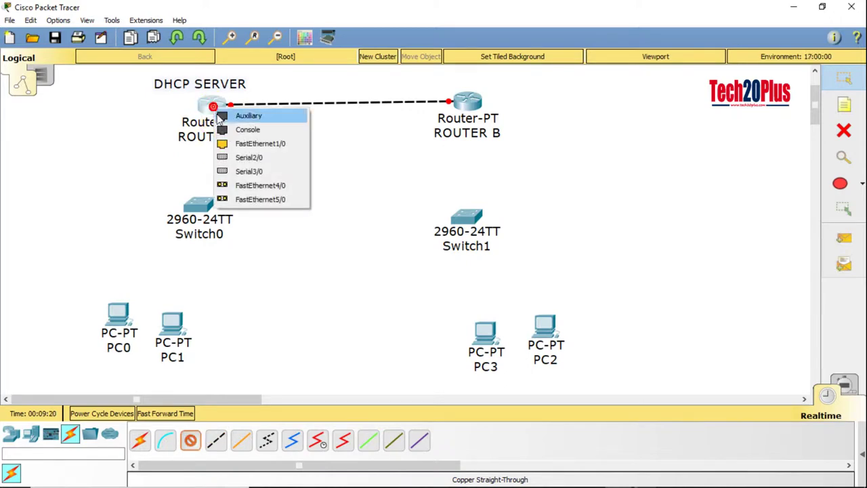
{"action": "left_click", "coordinate": [261, 142]}
{"action": "left_click", "coordinate": [196, 206]}
{"action": "left_click", "coordinate": [271, 25]}
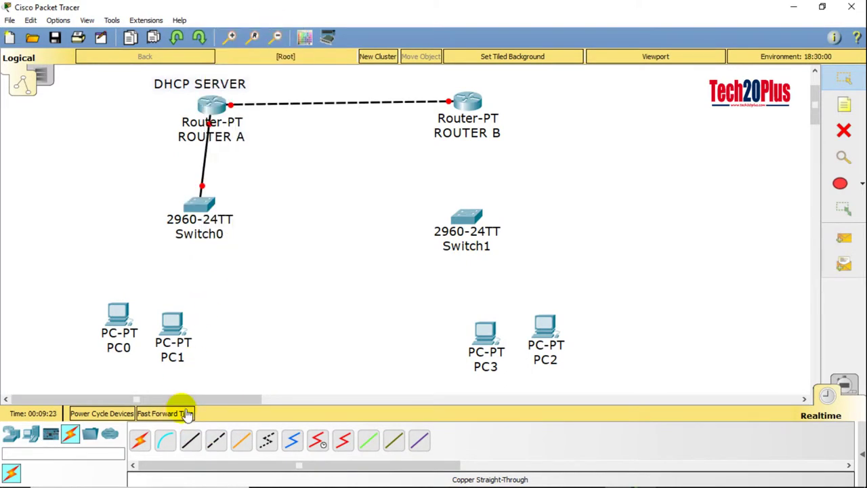
- Connect ROUTER B FastEthernet1/0 to Switch1 with a copper straight-through cable
{"action": "left_click", "coordinate": [191, 440]}
{"action": "left_click", "coordinate": [472, 105]}
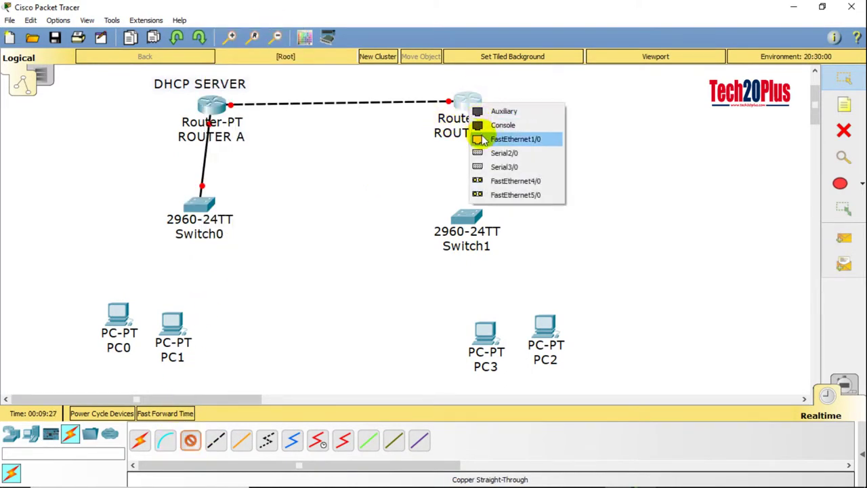
{"action": "left_click", "coordinate": [500, 138]}
{"action": "left_click", "coordinate": [466, 216]}
{"action": "left_click", "coordinate": [529, 25]}
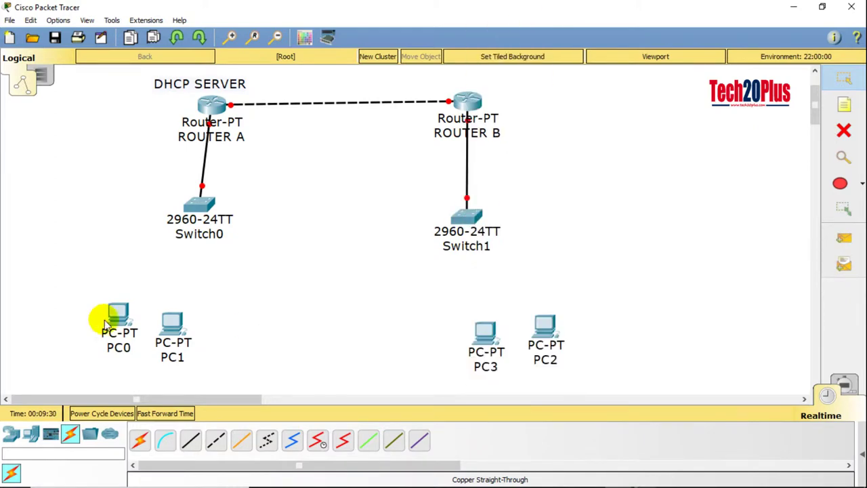
- Connect Switch0 FastEthernet0/2 to PC0 with a copper straight-through cable
{"action": "left_click", "coordinate": [191, 440]}
{"action": "left_click", "coordinate": [205, 211]}
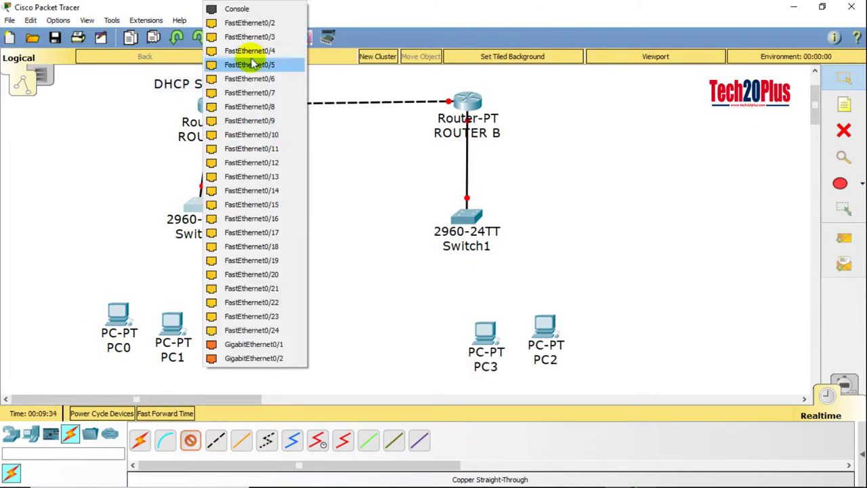
{"action": "left_click", "coordinate": [250, 23]}
{"action": "left_click", "coordinate": [120, 314]}
{"action": "left_click", "coordinate": [161, 361]}
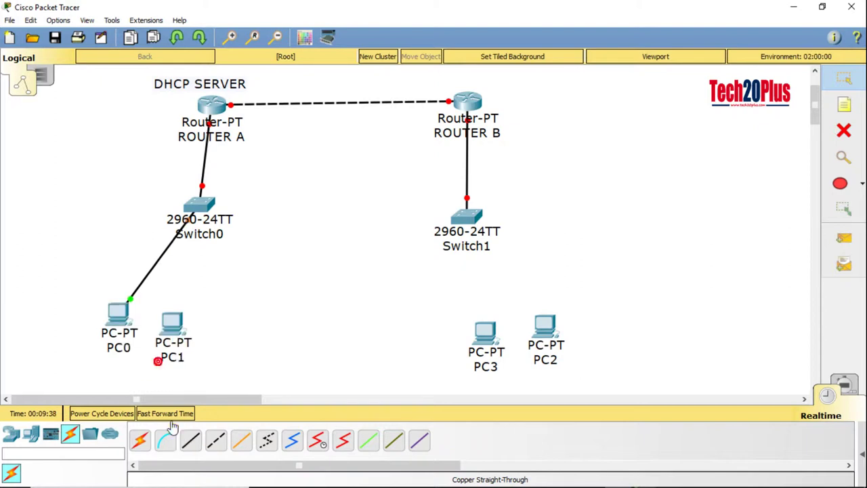
- Connect Switch0 FastEthernet0/3 to PC1 with a copper straight-through cable
{"action": "left_click", "coordinate": [190, 441]}
{"action": "left_click", "coordinate": [204, 207]}
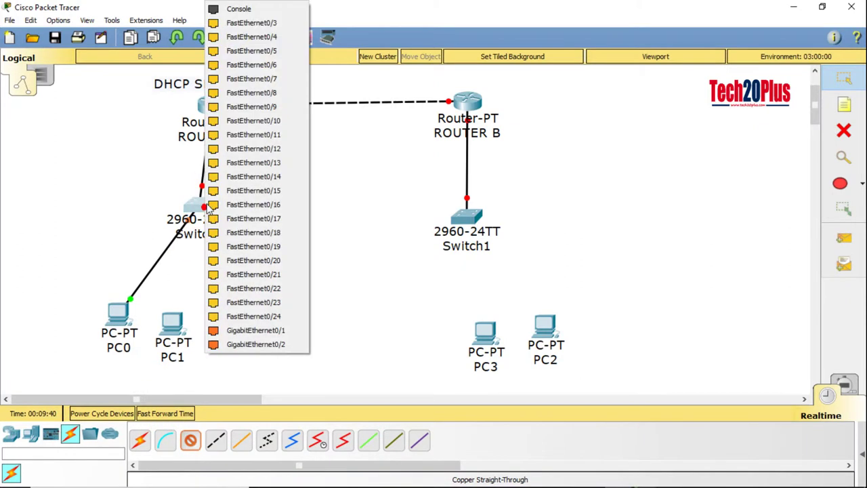
{"action": "left_click", "coordinate": [251, 22]}
{"action": "left_click", "coordinate": [178, 318]}
{"action": "left_click", "coordinate": [211, 370]}
- Connect Switch1 FastEthernet0/2 to PC2 FastEthernet0 with a copper straight-through cable
{"action": "left_click", "coordinate": [191, 441]}
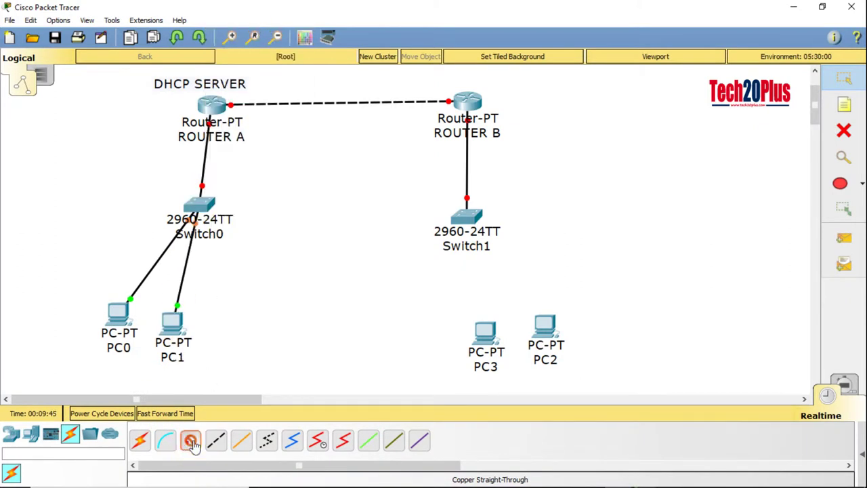
{"action": "left_click", "coordinate": [473, 217]}
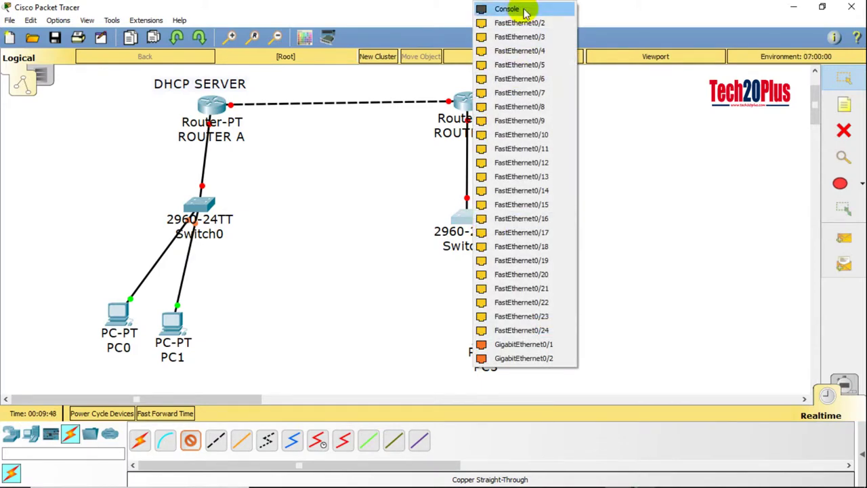
{"action": "left_click", "coordinate": [519, 22]}
{"action": "left_click", "coordinate": [543, 323]}
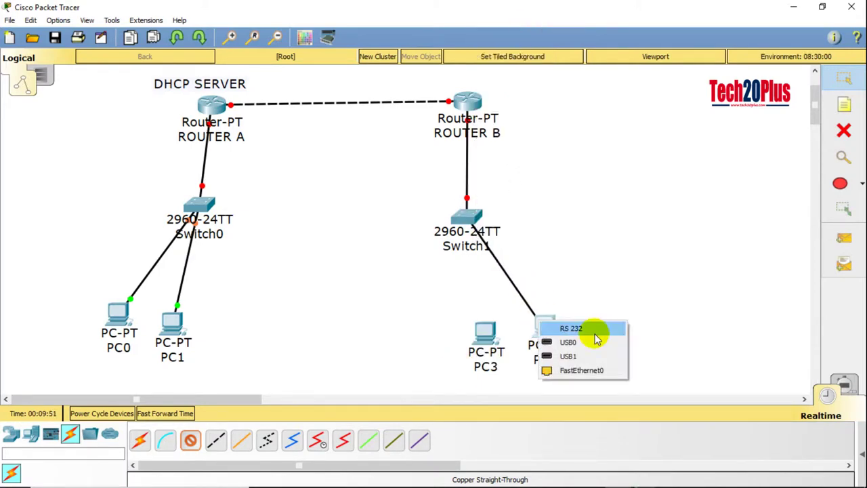
{"action": "left_click", "coordinate": [582, 370]}
- Connect Switch1 to PC3 with a copper straight-through cable
{"action": "left_click", "coordinate": [190, 441]}
{"action": "left_click", "coordinate": [467, 215]}
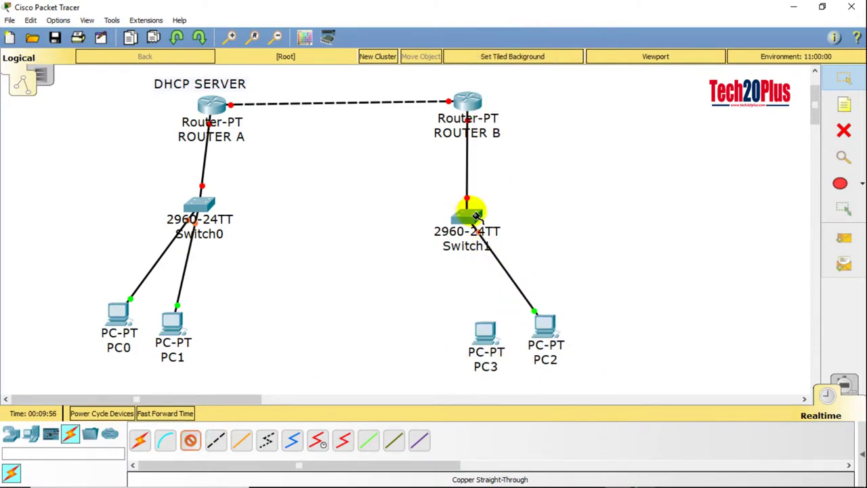
{"action": "left_click", "coordinate": [501, 35]}
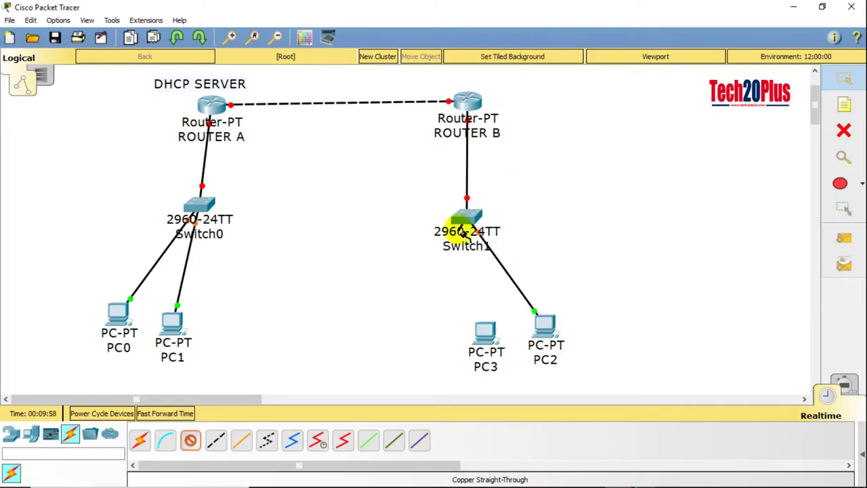
{"action": "left_click", "coordinate": [486, 333]}
{"action": "left_click", "coordinate": [517, 381]}
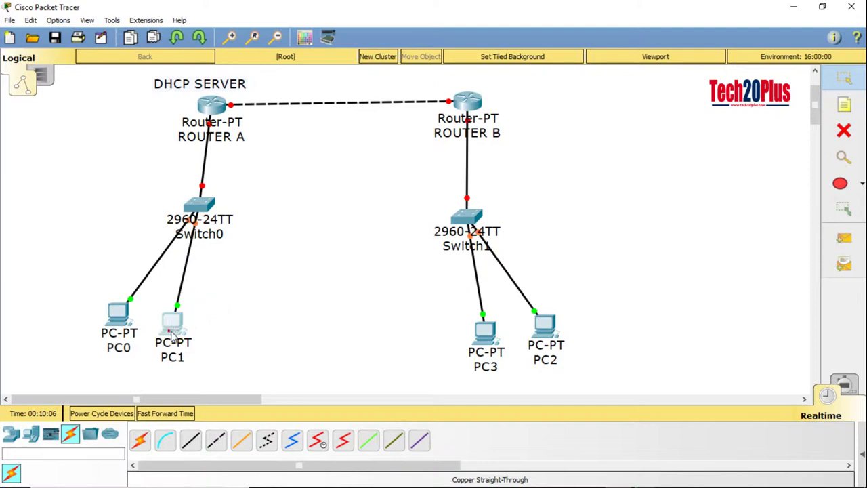
- Space PC0 and PC1 evenly below Switch0 and shift Switch1 so it sits between PC3 and PC2
{"action": "left_click_drag", "start_coordinate": [173, 320], "coordinate": [215, 318]}
{"action": "left_click_drag", "start_coordinate": [119, 322], "coordinate": [137, 324]}
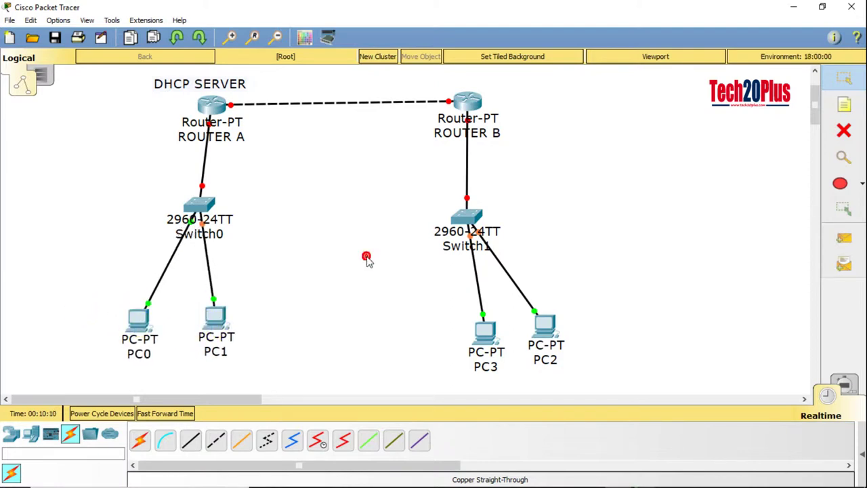
{"action": "left_click_drag", "start_coordinate": [468, 222], "coordinate": [500, 218]}
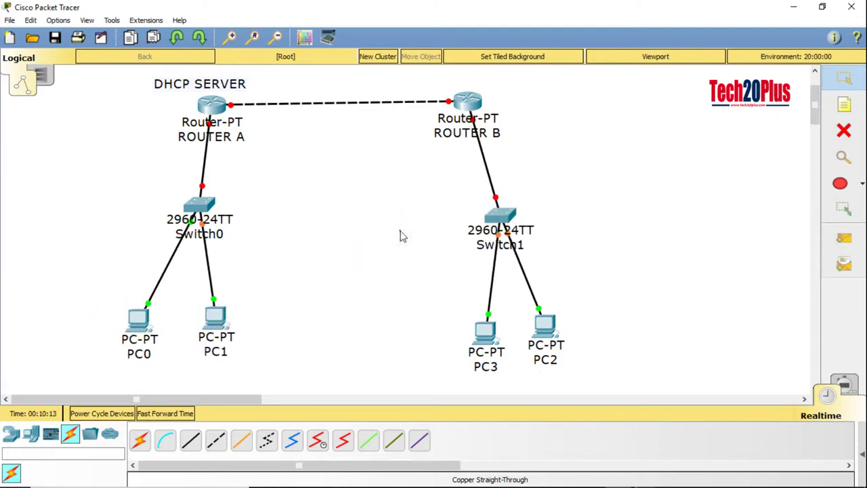
- Draw a yellow-filled ellipse with a black outline around ROUTER A, Switch0, PC0 and PC1
{"action": "left_click", "coordinate": [853, 189]}
{"action": "left_click", "coordinate": [841, 184]}
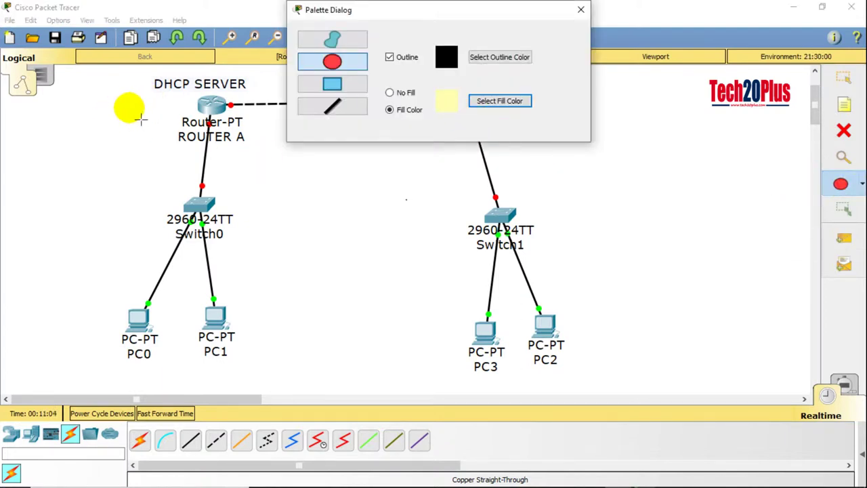
{"action": "left_click_drag", "start_coordinate": [132, 105], "coordinate": [296, 400]}
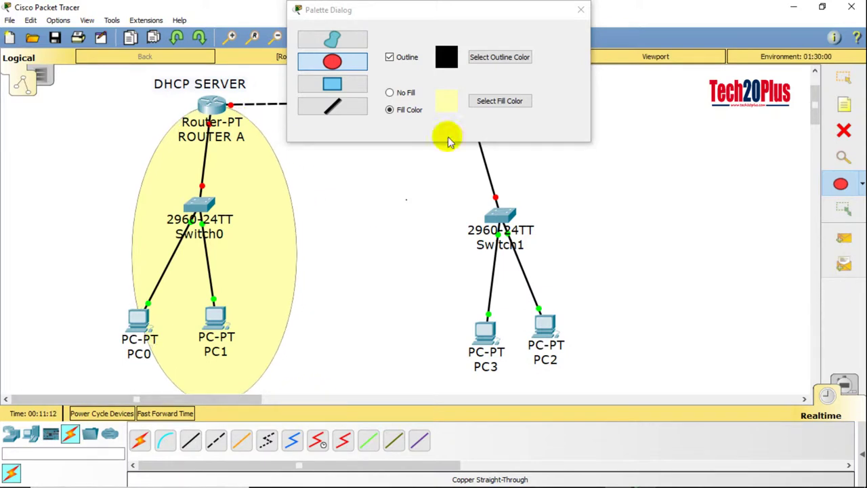
- Set the shape fill to a light salmon red and draw an ellipse around ROUTER B, Switch1, PC3 and PC2
{"action": "left_click", "coordinate": [500, 101]}
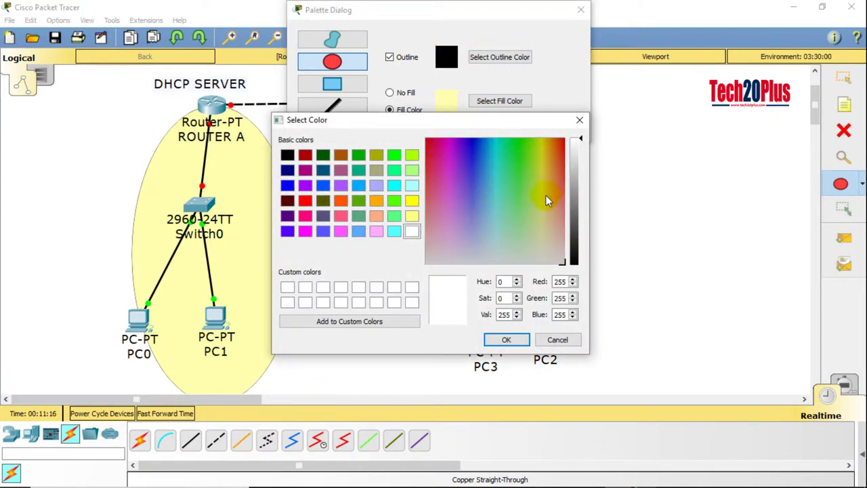
{"action": "left_click", "coordinate": [546, 195]}
{"action": "left_click", "coordinate": [556, 246]}
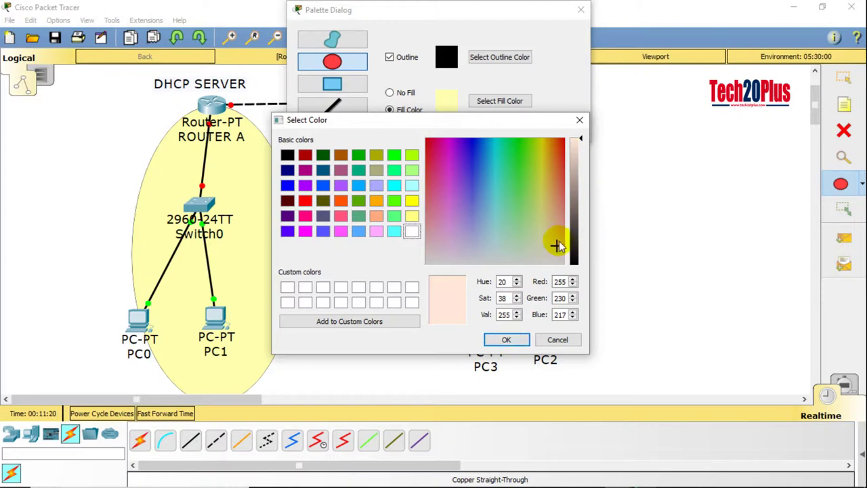
{"action": "left_click", "coordinate": [567, 207]}
{"action": "left_click", "coordinate": [507, 339]}
{"action": "left_click_drag", "start_coordinate": [416, 8], "coordinate": [693, 27]}
{"action": "left_click_drag", "start_coordinate": [414, 115], "coordinate": [615, 407]}
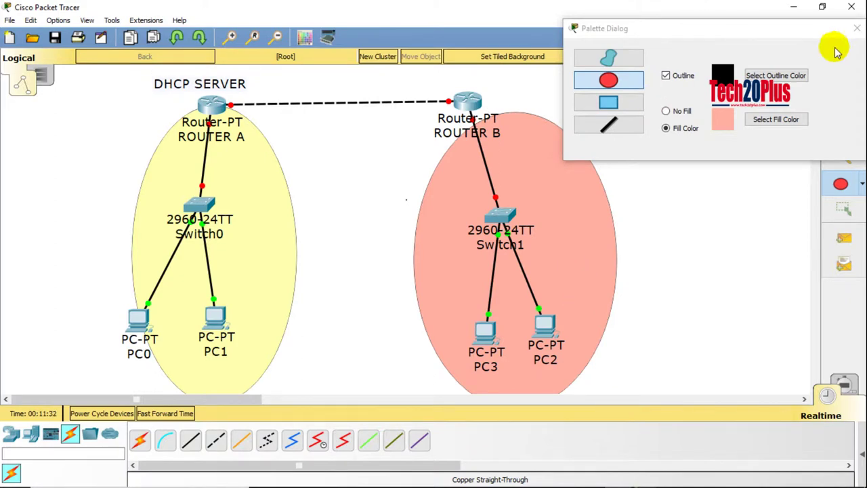
- Close the shape palette and centre ROUTER B and Switch1 inside the salmon ellipse
{"action": "left_click", "coordinate": [858, 28]}
{"action": "left_click_drag", "start_coordinate": [472, 101], "coordinate": [517, 126]}
{"action": "left_click", "coordinate": [501, 208]}
{"action": "left_click_drag", "start_coordinate": [502, 208], "coordinate": [522, 210]}
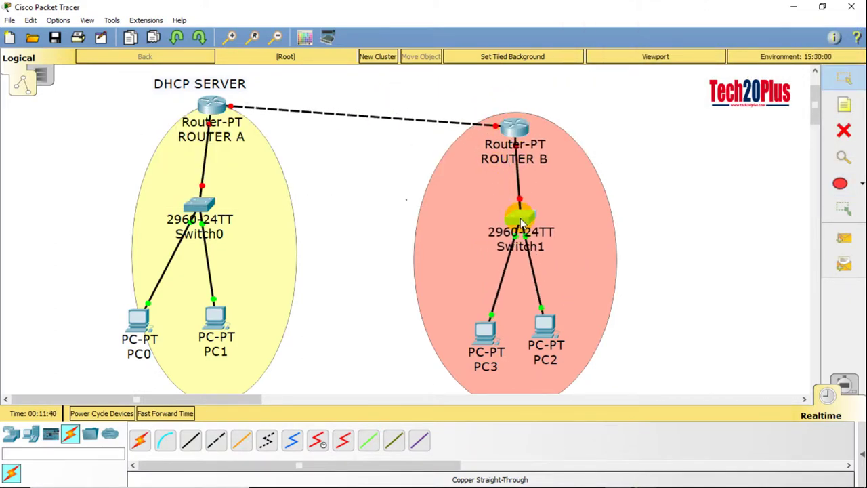
- Shift the yellow ellipse slightly left and rearrange PC0, PC1 and ROUTER A so they sit inside it
{"action": "left_click_drag", "start_coordinate": [82, 299], "coordinate": [276, 387]}
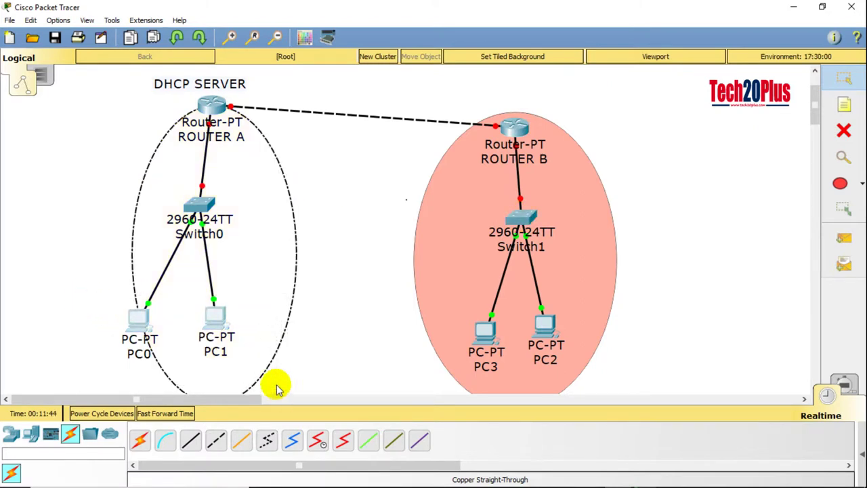
{"action": "left_click_drag", "start_coordinate": [213, 316], "coordinate": [207, 316]}
{"action": "left_click", "coordinate": [341, 276]}
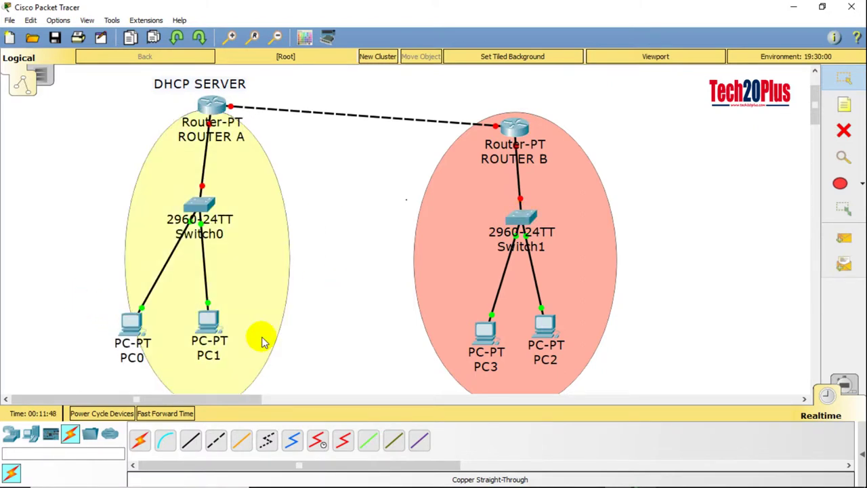
{"action": "left_click", "coordinate": [225, 315]}
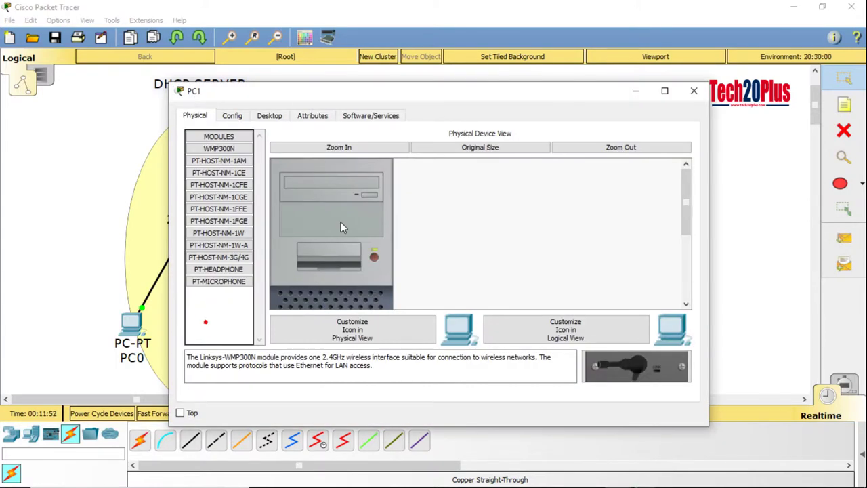
{"action": "left_click", "coordinate": [690, 88]}
{"action": "left_click_drag", "start_coordinate": [209, 327], "coordinate": [253, 320]}
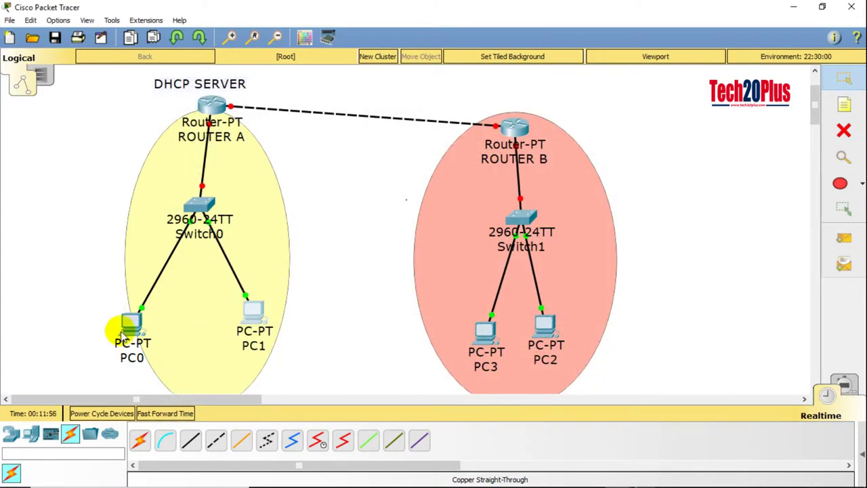
{"action": "left_click_drag", "start_coordinate": [132, 326], "coordinate": [162, 314]}
{"action": "left_click_drag", "start_coordinate": [217, 110], "coordinate": [204, 122]}
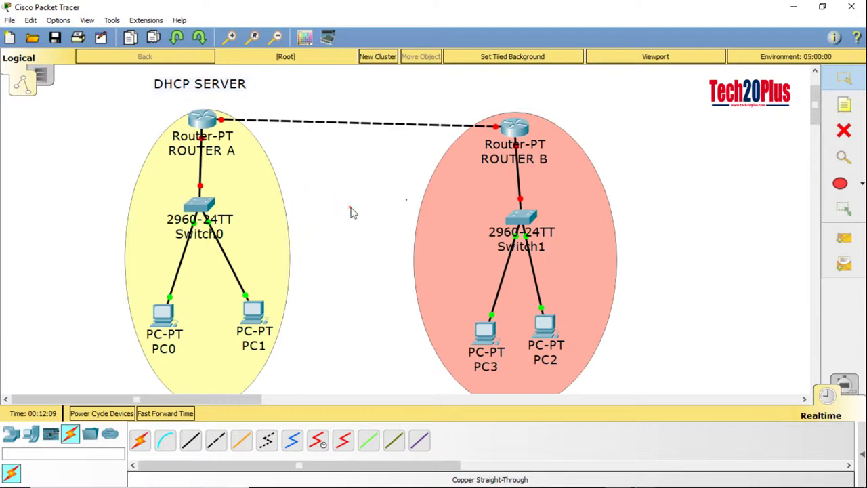
- Add a note reading 192.168.1.0/24 on the yellow ellipse, just above PC1
{"action": "left_click", "coordinate": [845, 104]}
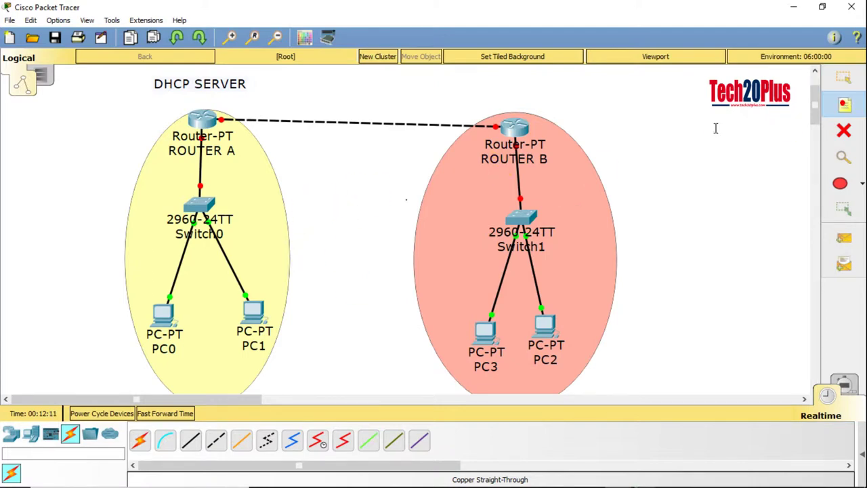
{"action": "left_click", "coordinate": [248, 258]}
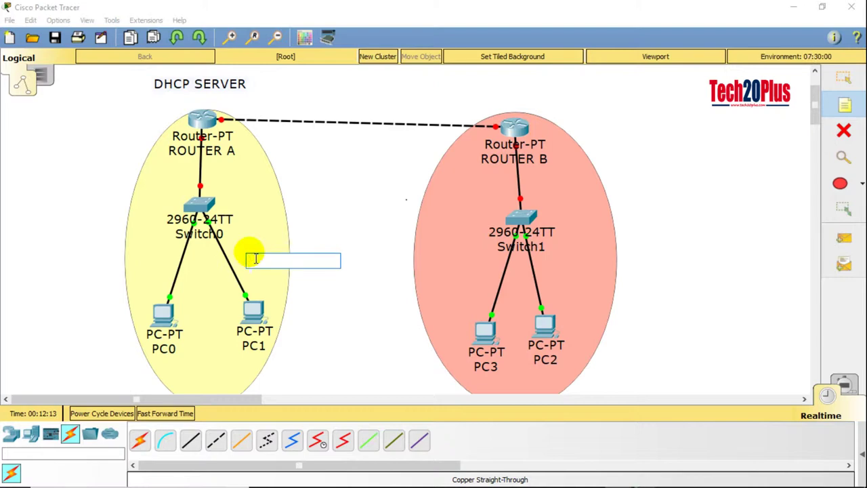
{"action": "type", "text": "192.1"}
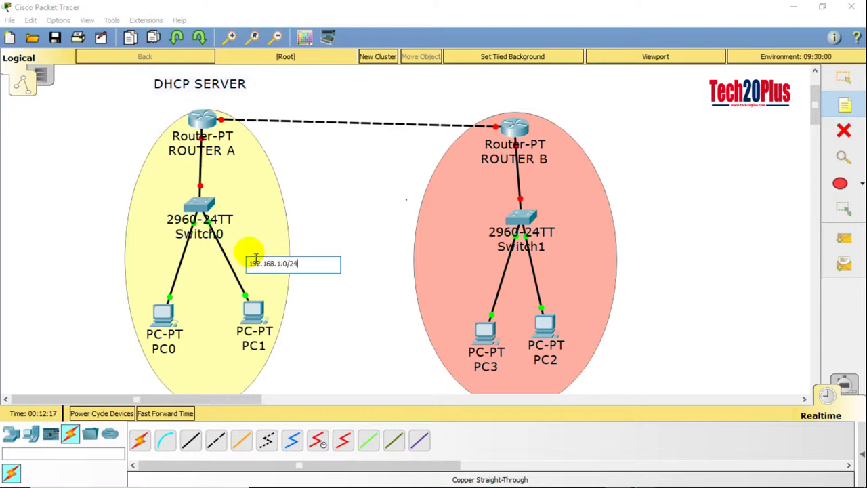
{"action": "type", "text": "68.1.0/24"}
- Add a note reading 192.168.2.0/24 on the salmon ellipse, just above PC2
{"action": "left_click", "coordinate": [545, 272]}
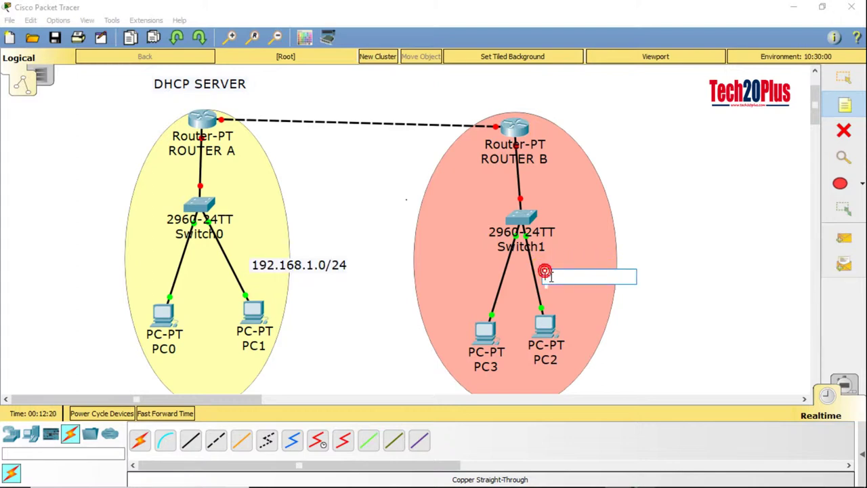
{"action": "type", "text": "192.168"}
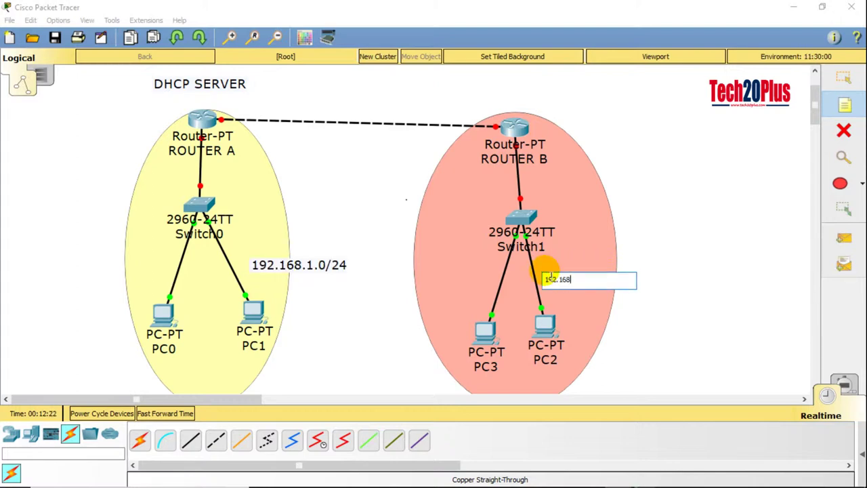
{"action": "type", "text": ".2.0/24"}
- Add a note reading 10.1.1.0/24 above the link between ROUTER A and ROUTER B, and leave note placement
{"action": "left_click", "coordinate": [337, 96]}
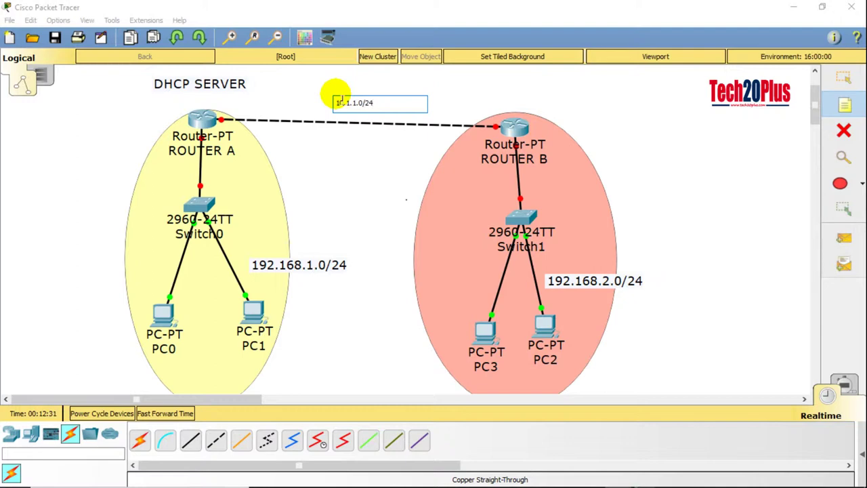
{"action": "left_click", "coordinate": [406, 212]}
{"action": "key", "text": "Escape"}
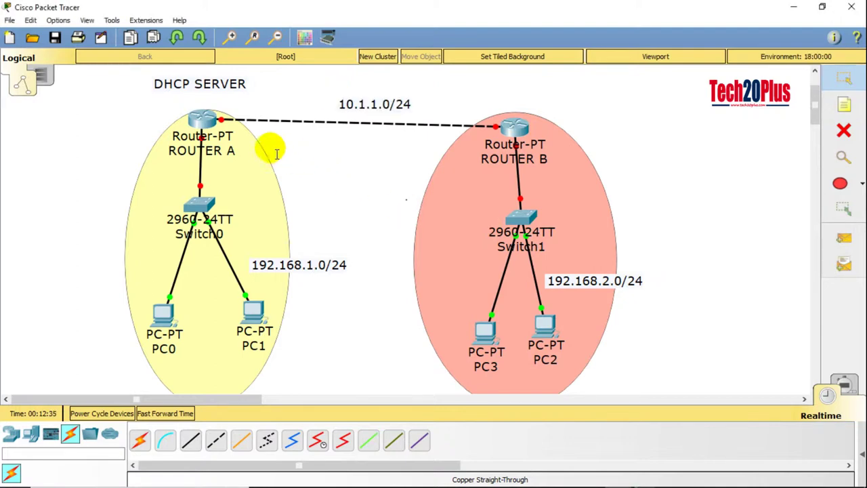
- Open ROUTER A's command line, answer NO to the configuration dialog and bring up the Router> prompt
{"action": "left_click", "coordinate": [204, 121]}
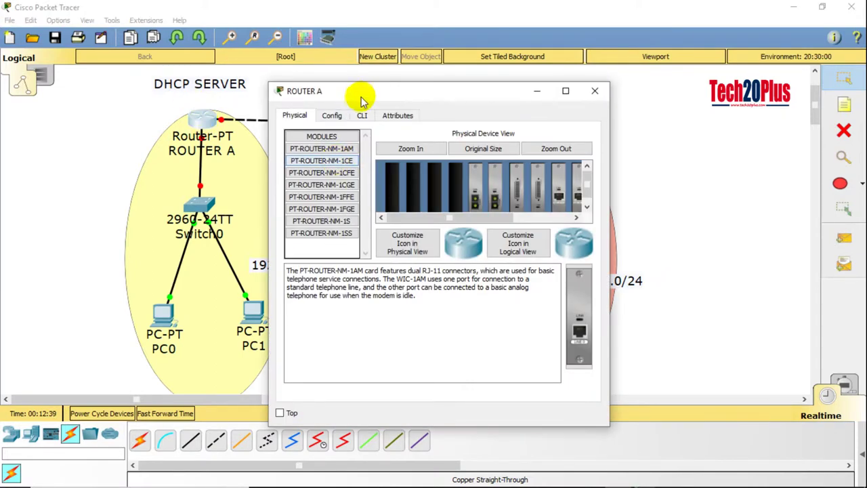
{"action": "left_click", "coordinate": [364, 116]}
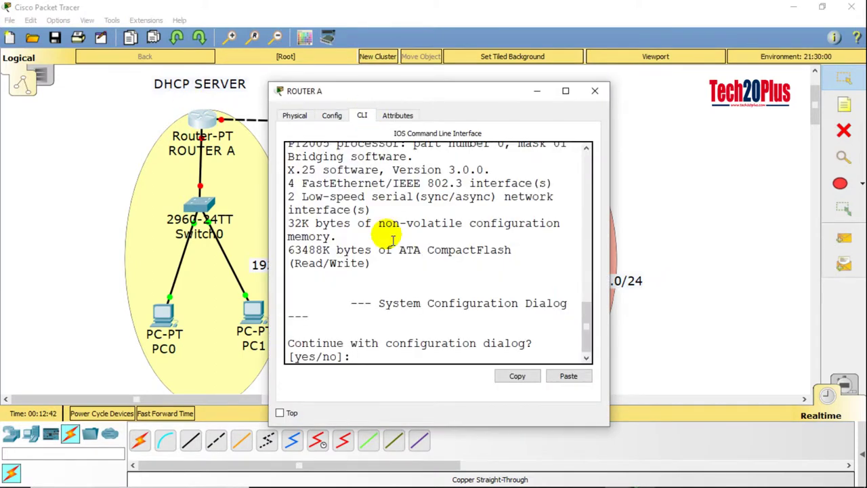
{"action": "type", "text": "NO"}
{"action": "key", "text": "Return"}
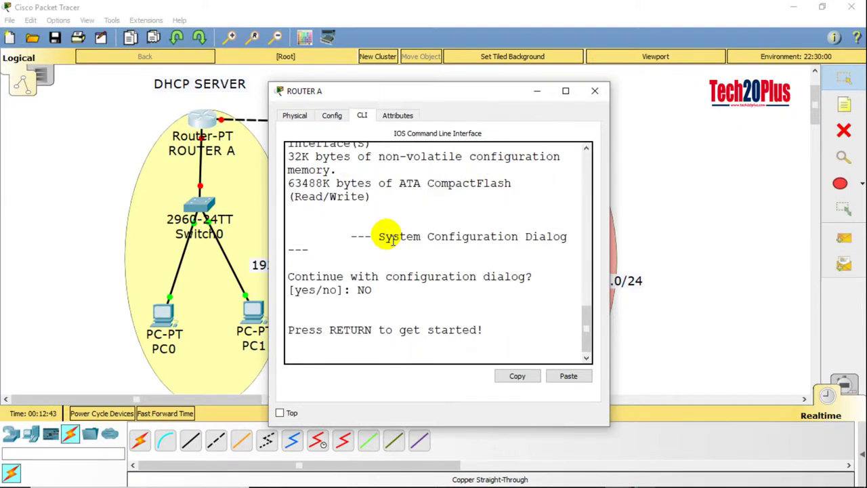
{"action": "key", "text": "Return"}
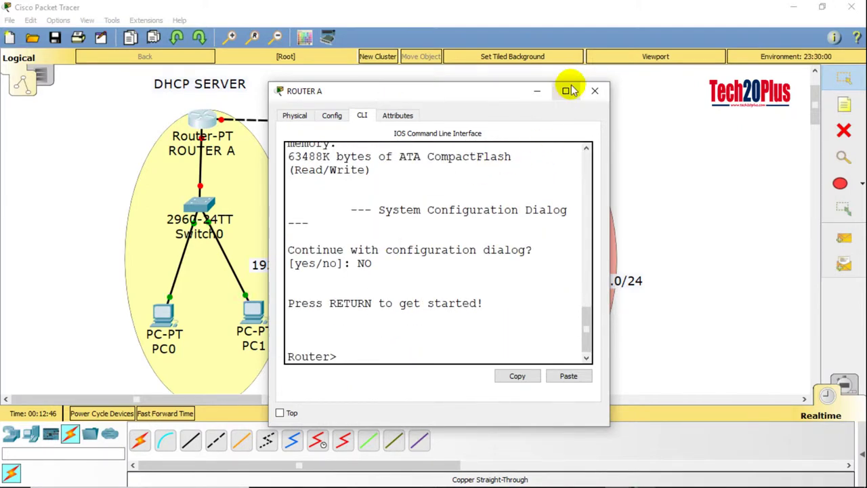
- Enter privileged mode with ena and global configuration mode with conf t on ROUTER A
{"action": "left_click_drag", "start_coordinate": [501, 92], "coordinate": [510, 62]}
{"action": "type", "text": "ena"}
{"action": "key", "text": "Return"}
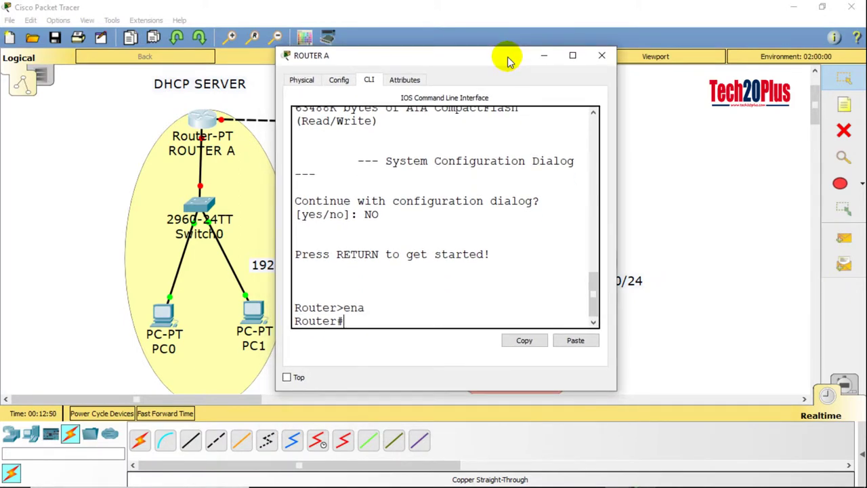
{"action": "type", "text": "conf g"}
{"action": "key", "text": "Return"}
{"action": "key", "text": "Up"}
{"action": "key", "text": "BackSpace"}
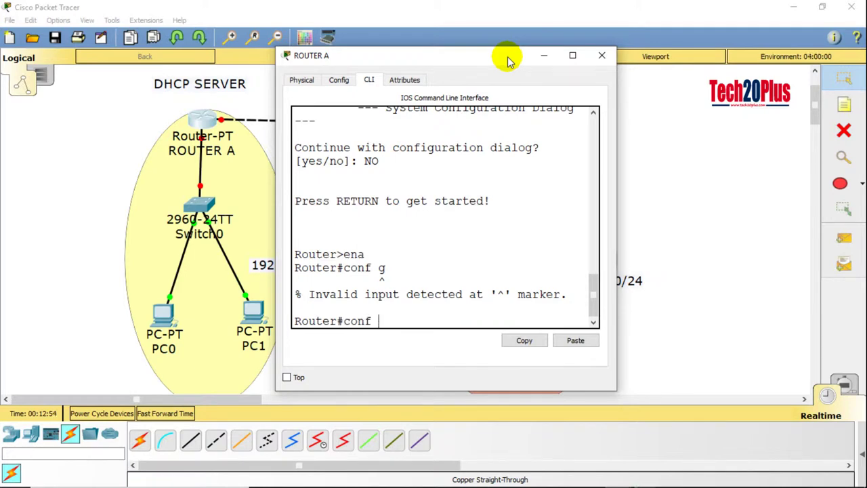
{"action": "type", "text": "t"}
{"action": "key", "text": "Return"}
- Check ROUTER A's port labels in the topology and enter interface configuration mode for fastEthernet 0/0
{"action": "type", "text": "int fa"}
{"action": "key", "text": "Tab"}
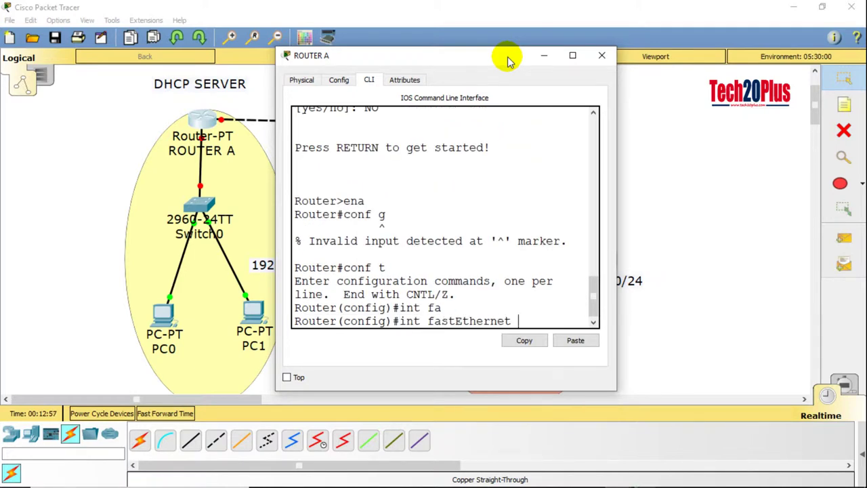
{"action": "left_click", "coordinate": [179, 89]}
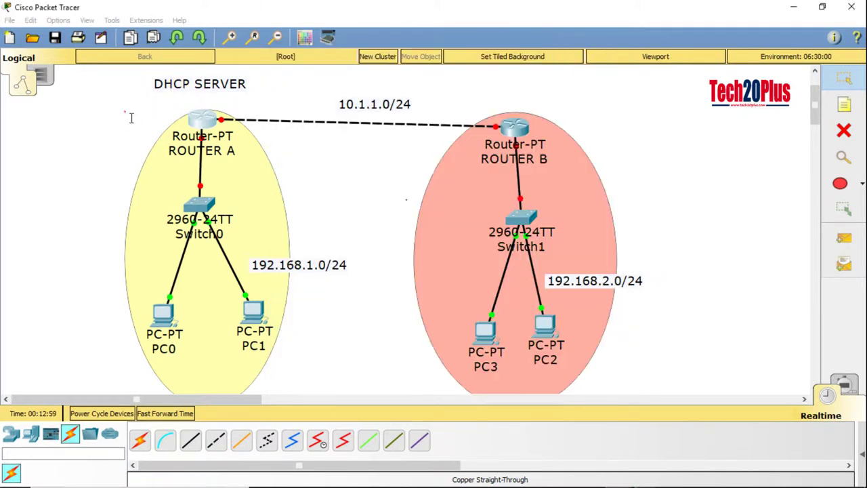
{"action": "mouse_move", "coordinate": [226, 125]}
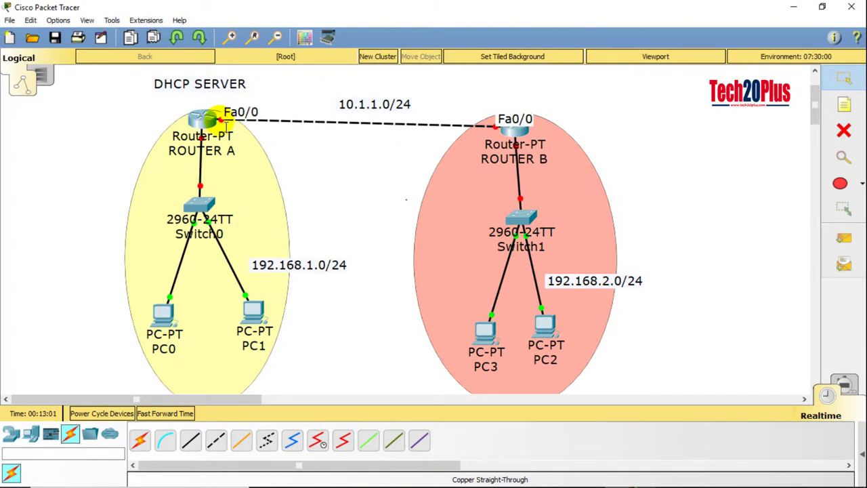
{"action": "mouse_move", "coordinate": [205, 144]}
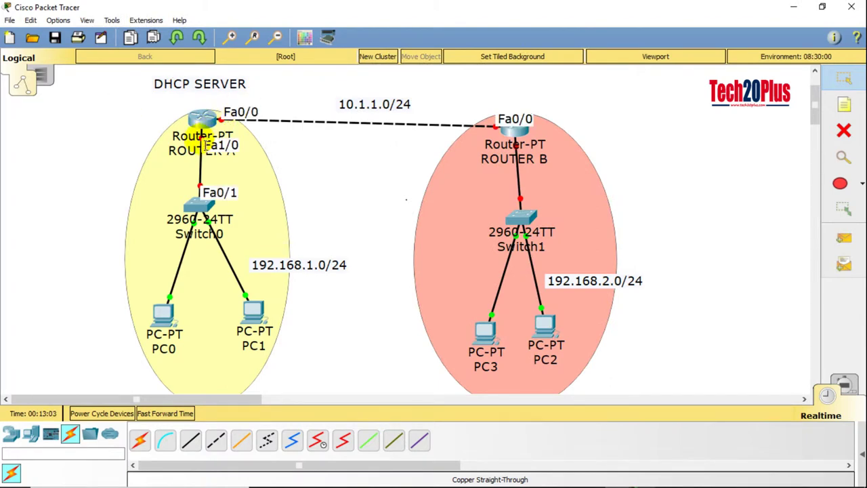
{"action": "left_click", "coordinate": [202, 120]}
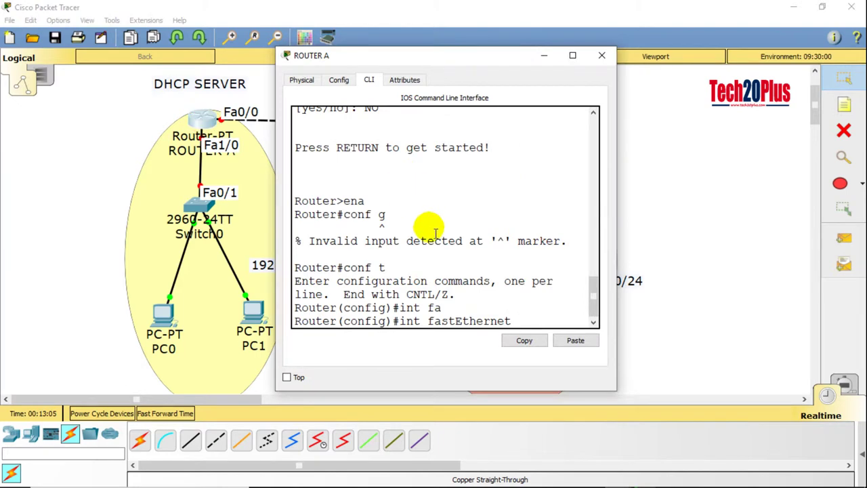
{"action": "type", "text": "0/0"}
{"action": "key", "text": "Return"}
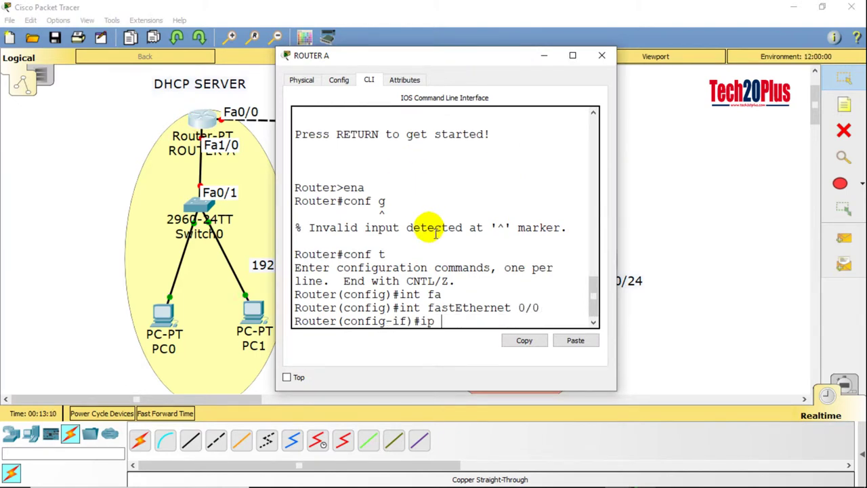
{"action": "type", "text": "ip 10.1.1"}
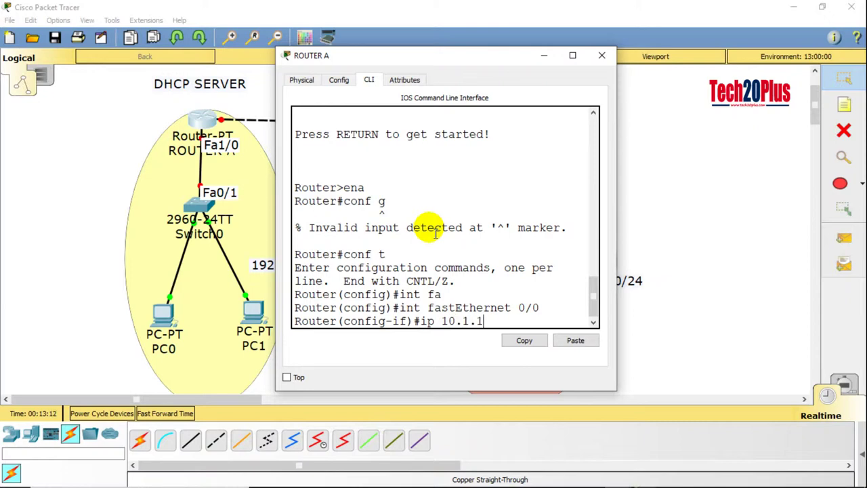
{"action": "type", "text": ".1 255.2"}
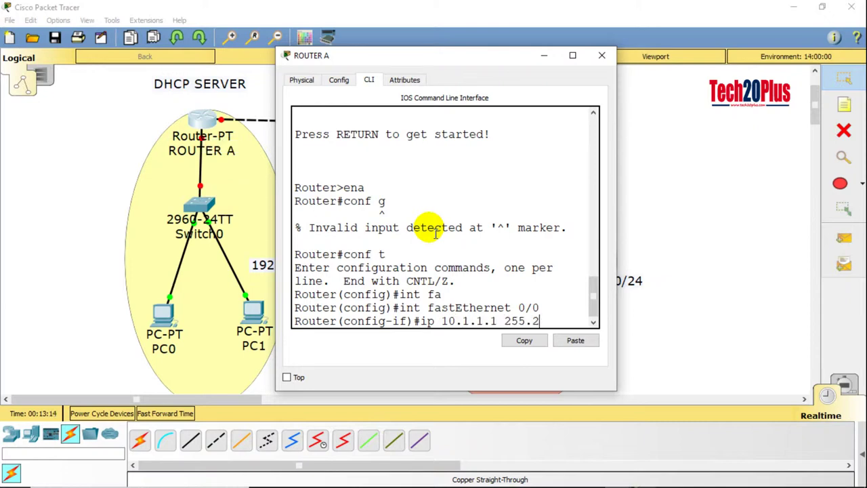
{"action": "type", "text": "55.255.0"}
{"action": "key", "text": "Return"}
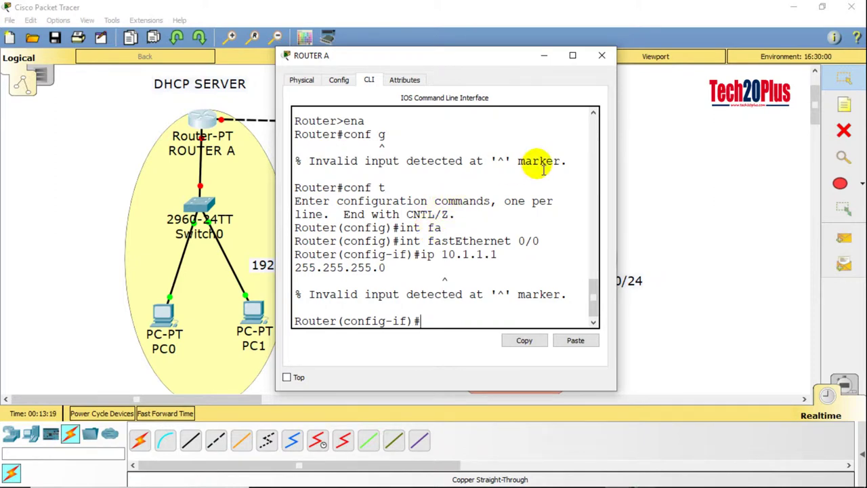
- Assign 10.1.1.1 255.255.255.0 to ROUTER A's fastEthernet 0/0 with ip add, enable it with no shut and exit to global configuration mode
{"action": "left_click_drag", "start_coordinate": [618, 129], "coordinate": [737, 126]}
{"action": "type", "text": "ip add 10.1."}
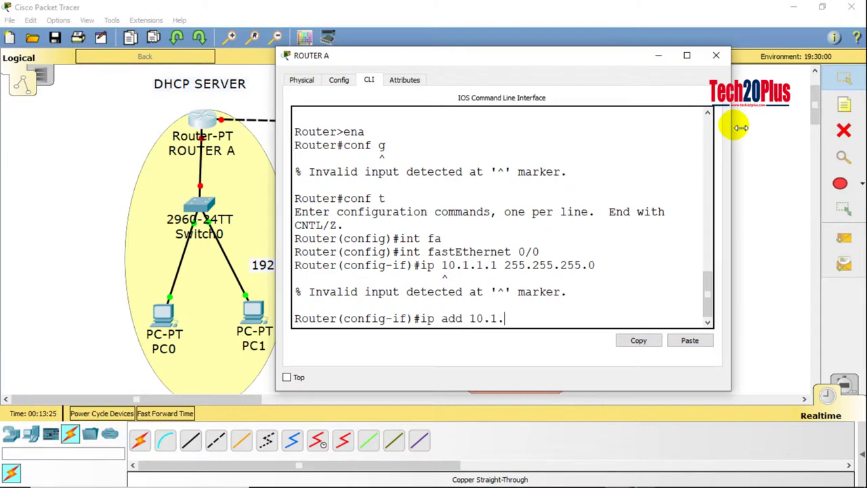
{"action": "type", "text": "1.1 255.255.255.0"}
{"action": "key", "text": "Return"}
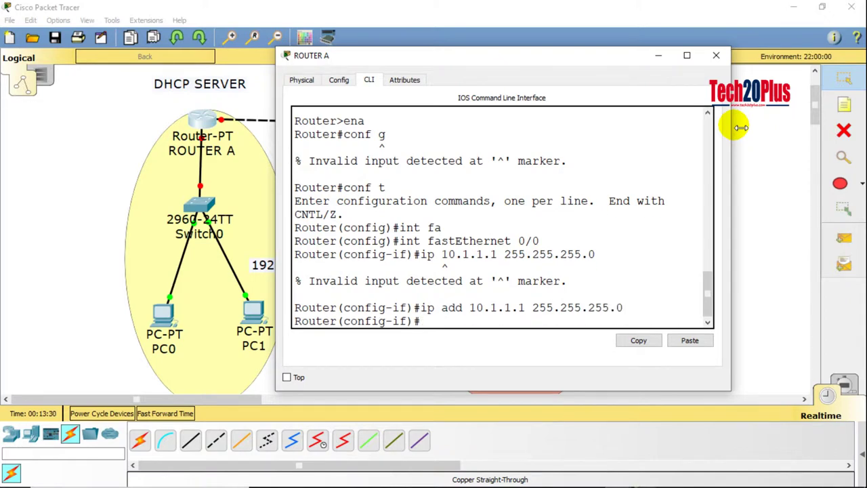
{"action": "type", "text": "no shut"}
{"action": "key", "text": "Return"}
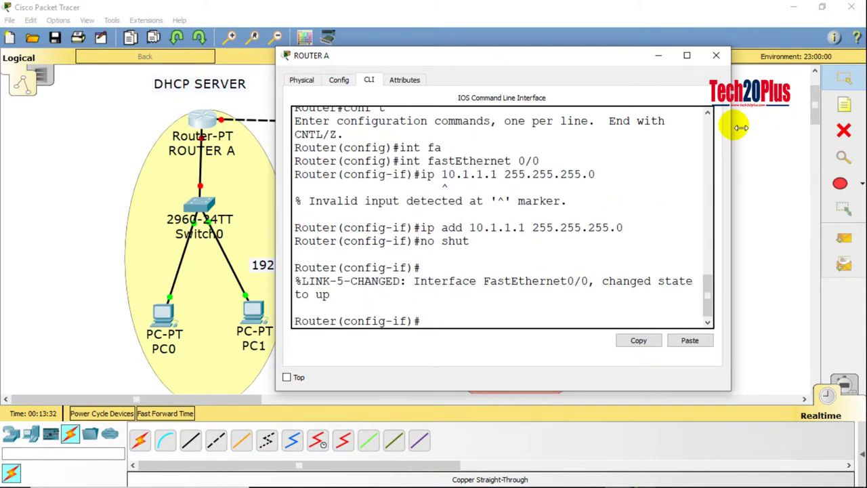
{"action": "key", "text": "Return"}
{"action": "key", "text": "Return"}
{"action": "type", "text": "exit"}
{"action": "key", "text": "Return"}
{"action": "key", "text": "Return"}
{"action": "key", "text": "Return"}
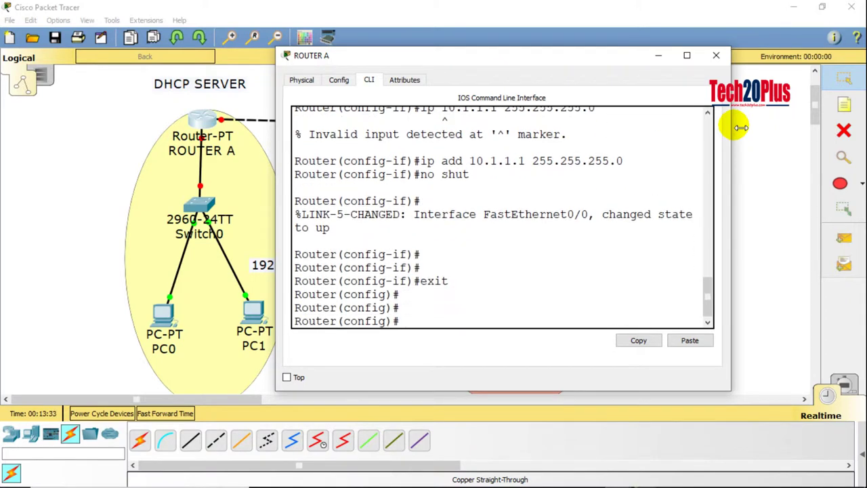
- Enter interface configuration mode for fastEthernet 1/0 on ROUTER A
{"action": "type", "text": "int fa"}
{"action": "key", "text": "Tab"}
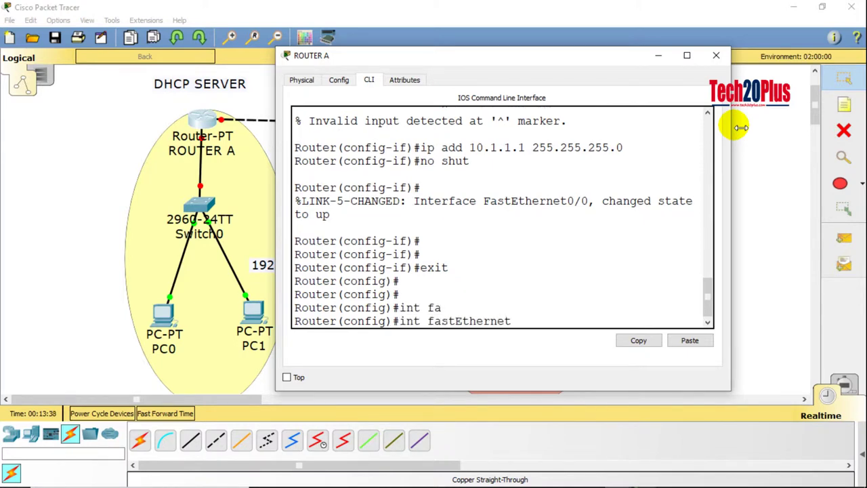
{"action": "type", "text": "0"}
{"action": "key", "text": "Return"}
{"action": "key", "text": "Up"}
{"action": "key", "text": "BackSpace"}
{"action": "key", "text": "BackSpace"}
{"action": "key", "text": "BackSpace"}
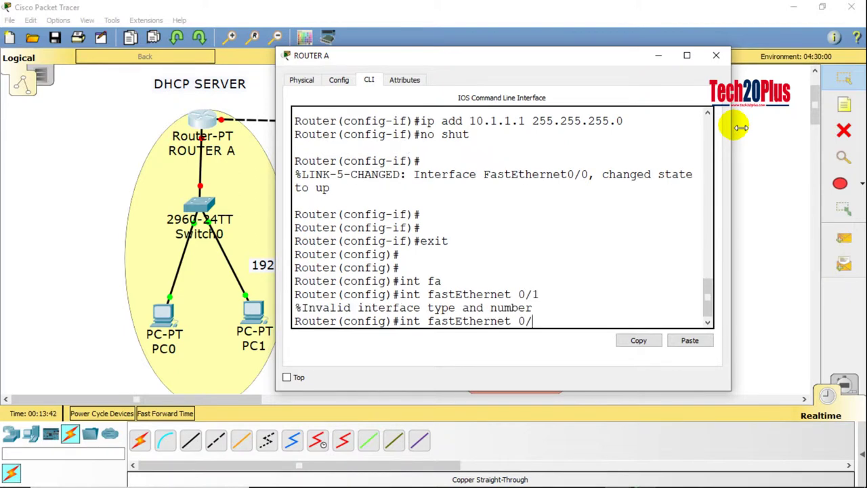
{"action": "type", "text": "1/0"}
{"action": "key", "text": "Return"}
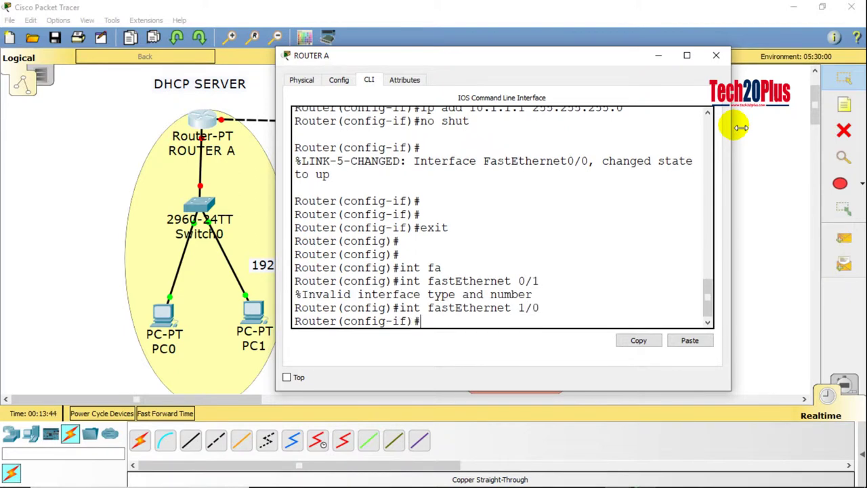
- Assign 192.168.1.1 255.255.255.0 to ROUTER A's fastEthernet 1/0, enable it with no shut, then exit the interface and close the router window
{"action": "type", "text": "ip add 192.168.1."}
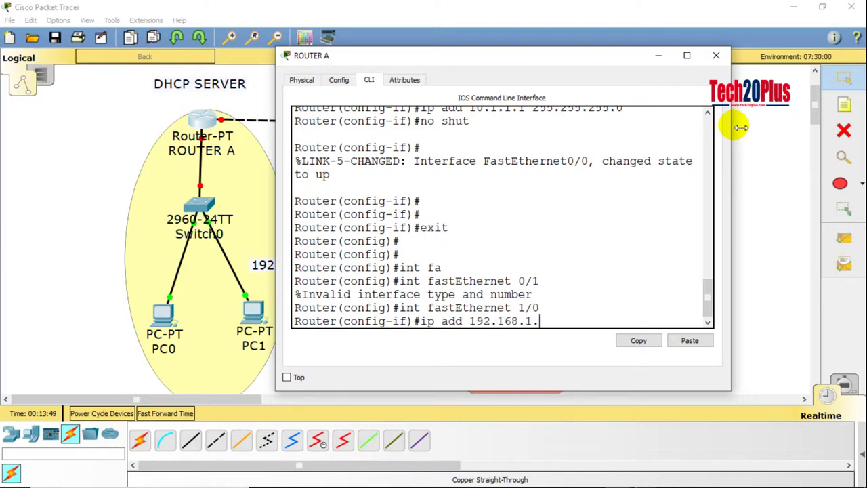
{"action": "type", "text": "1 255.255.255"}
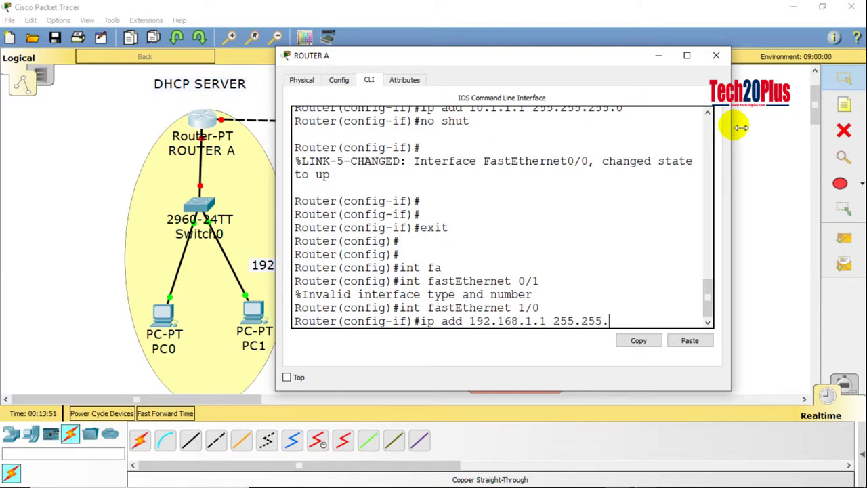
{"action": "type", "text": ".0"}
{"action": "key", "text": "Return"}
{"action": "type", "text": "no shut"}
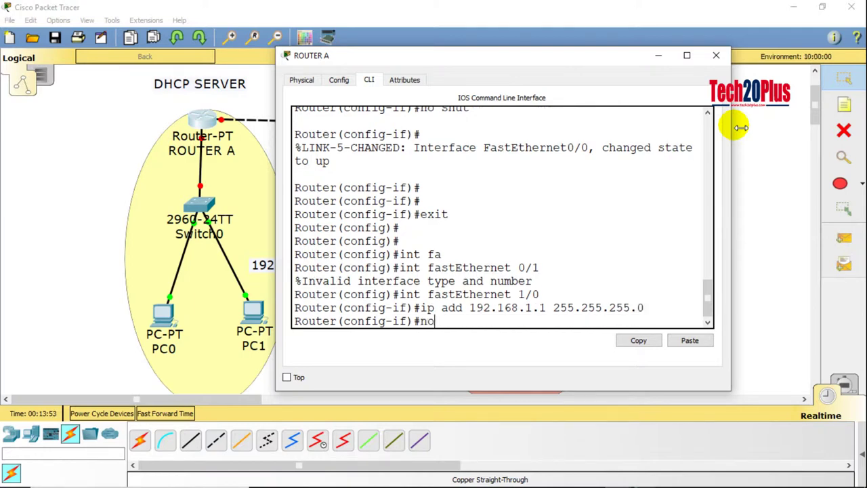
{"action": "key", "text": "Return"}
{"action": "key", "text": "Return"}
{"action": "key", "text": "Return"}
{"action": "key", "text": "Return"}
{"action": "key", "text": "Return"}
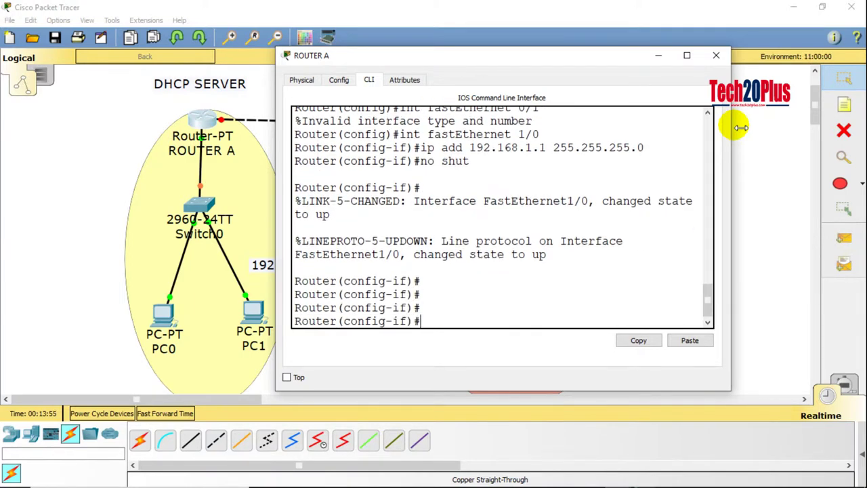
{"action": "type", "text": "exit"}
{"action": "key", "text": "Return"}
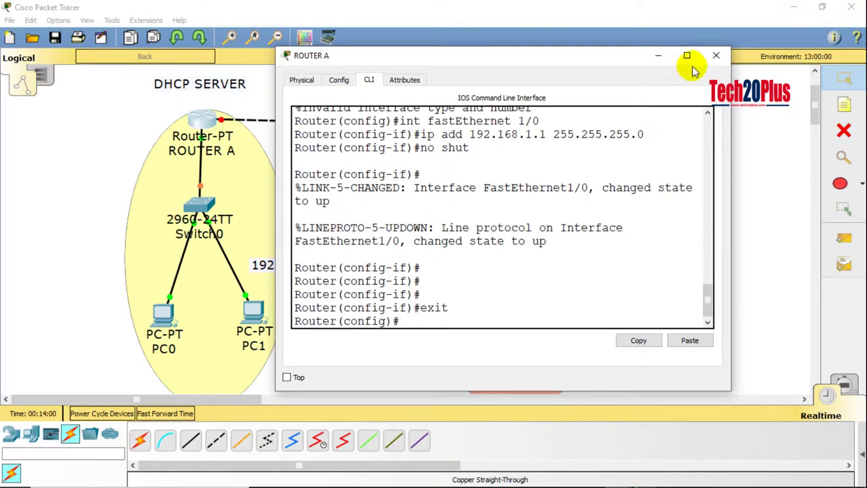
{"action": "left_click", "coordinate": [717, 55]}
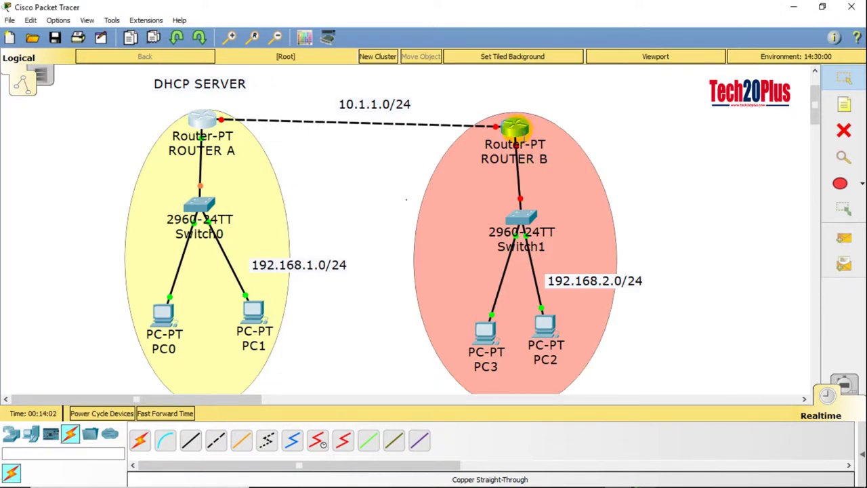
- Open ROUTER B's command line, check its port labels, answer no to the configuration dialog and bring up the Router> prompt
{"action": "left_click", "coordinate": [514, 126]}
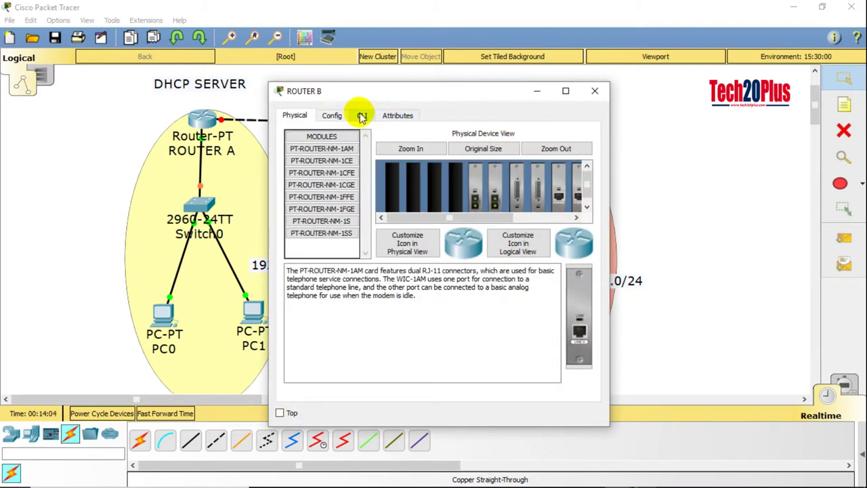
{"action": "left_click", "coordinate": [362, 115]}
{"action": "left_click_drag", "start_coordinate": [411, 91], "coordinate": [211, 66]}
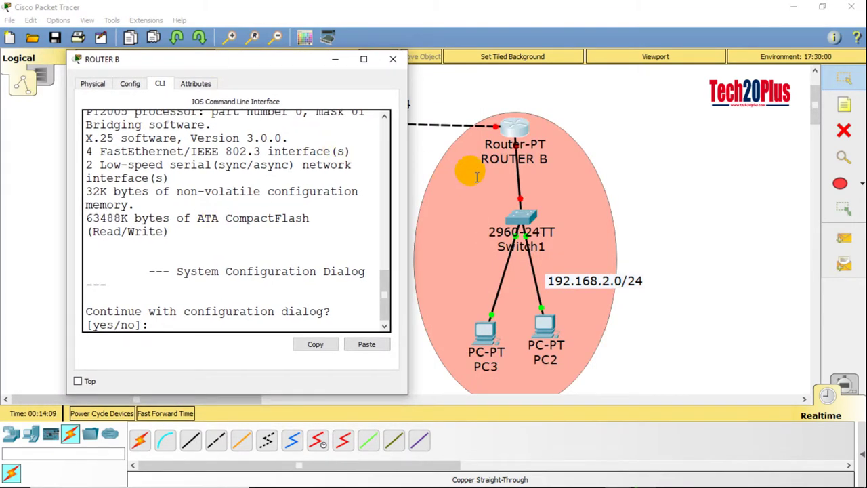
{"action": "left_click", "coordinate": [651, 173]}
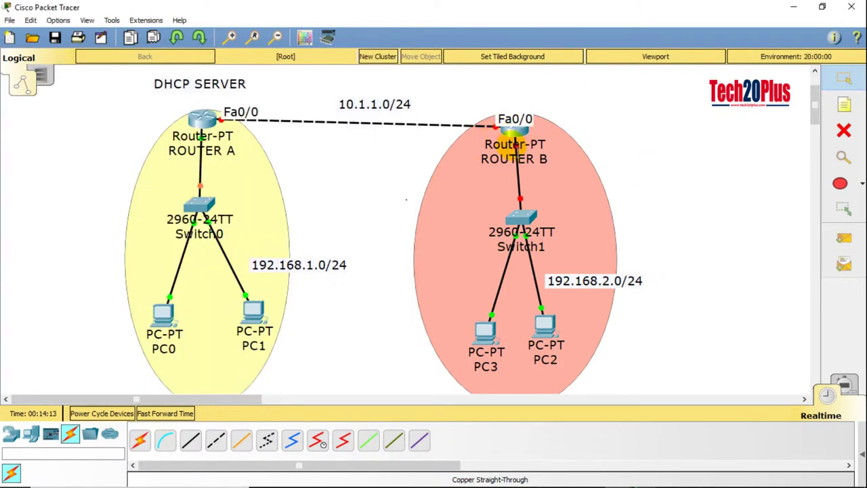
{"action": "left_click", "coordinate": [516, 140]}
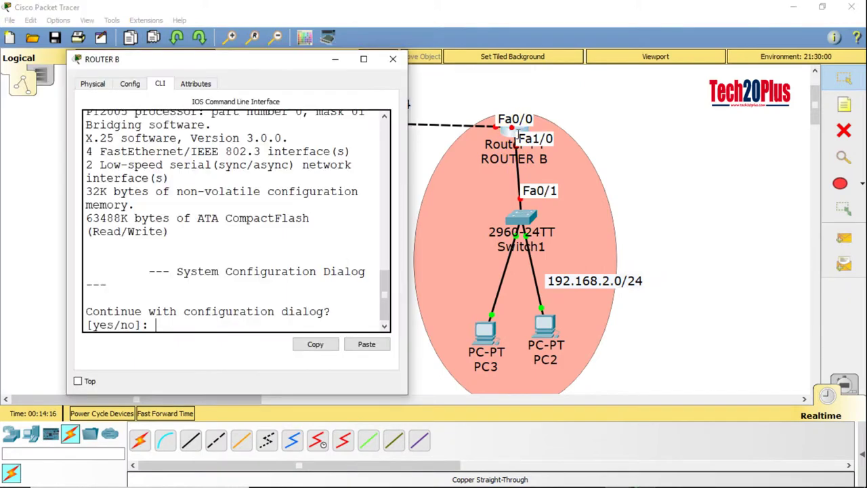
{"action": "left_click", "coordinate": [362, 59]}
{"action": "type", "text": "no"}
{"action": "key", "text": "Return"}
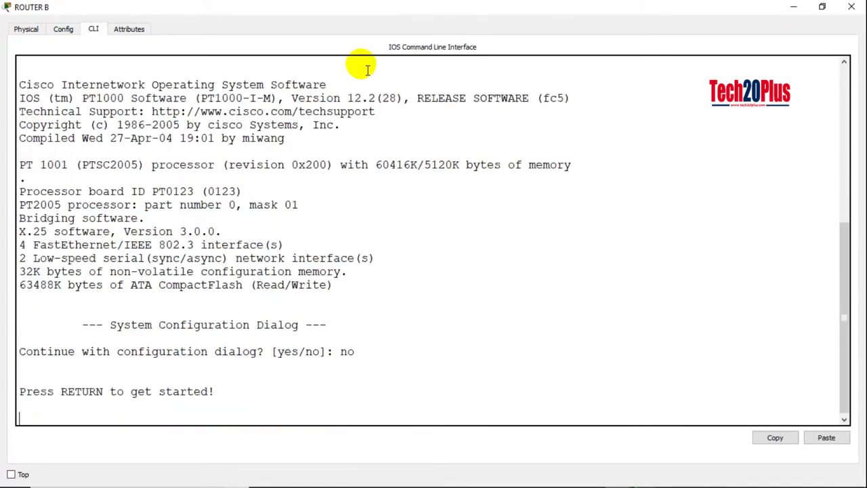
{"action": "key", "text": "Return"}
{"action": "key", "text": "Return"}
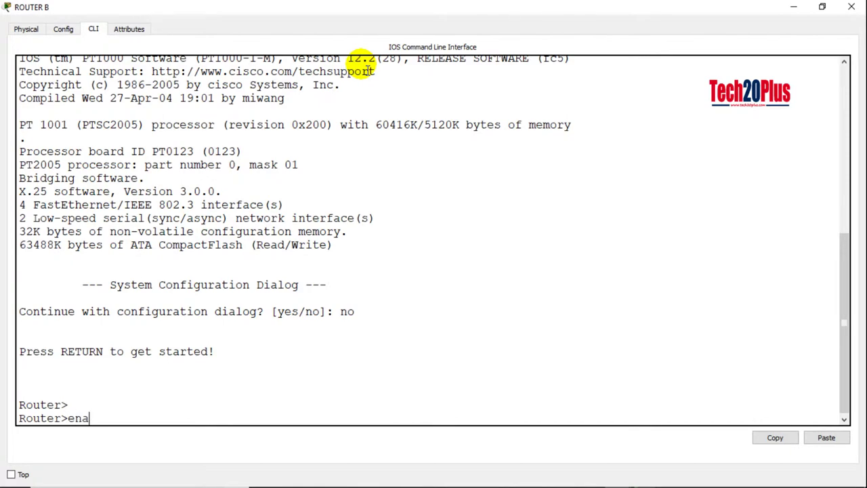
- Enter privileged mode with enable and global configuration mode with conf t on ROUTER B
{"action": "key", "text": "Return"}
{"action": "left_click", "coordinate": [822, 7]}
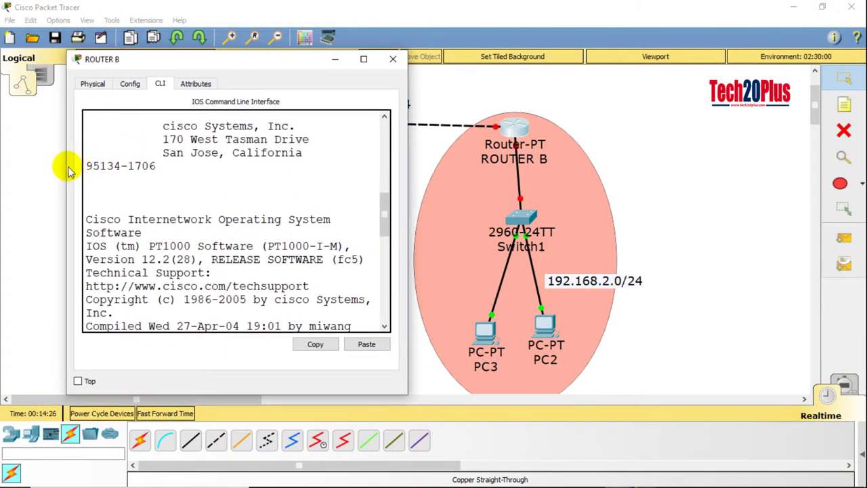
{"action": "left_click_drag", "start_coordinate": [72, 171], "coordinate": [5, 163]}
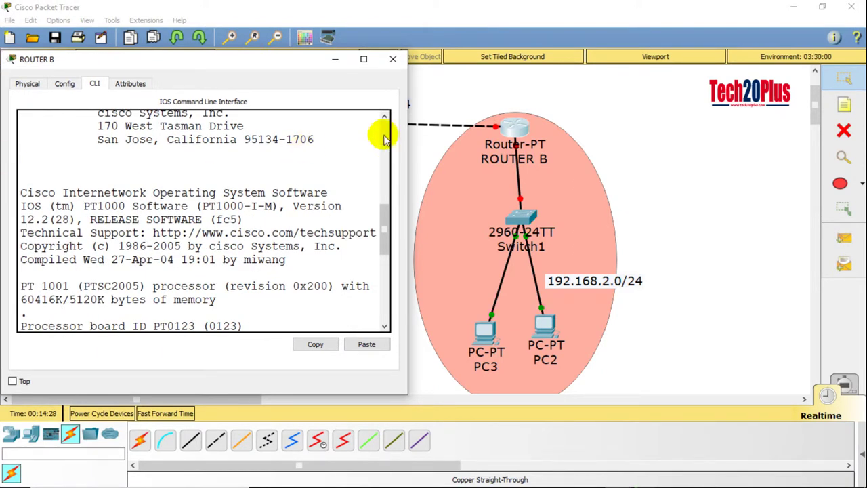
{"action": "left_click_drag", "start_coordinate": [416, 161], "coordinate": [486, 161]}
{"action": "left_click", "coordinate": [349, 237]}
{"action": "key", "text": "Return"}
{"action": "key", "text": "Return"}
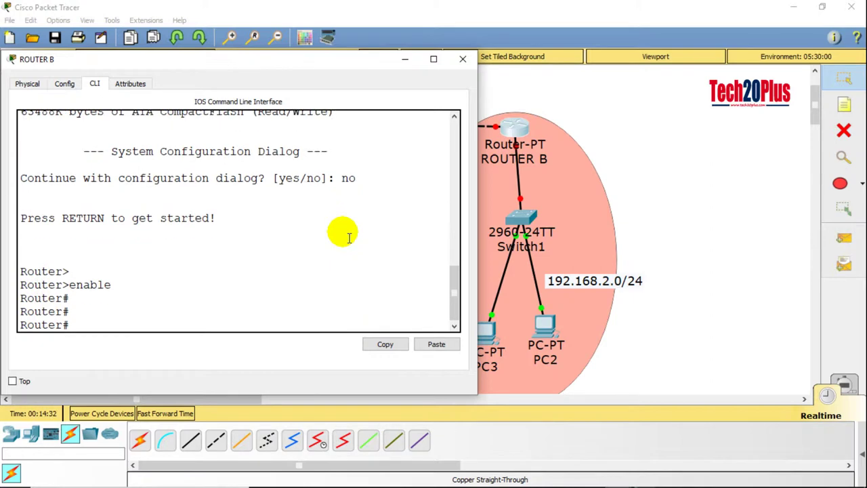
{"action": "type", "text": "conf t"}
{"action": "key", "text": "Return"}
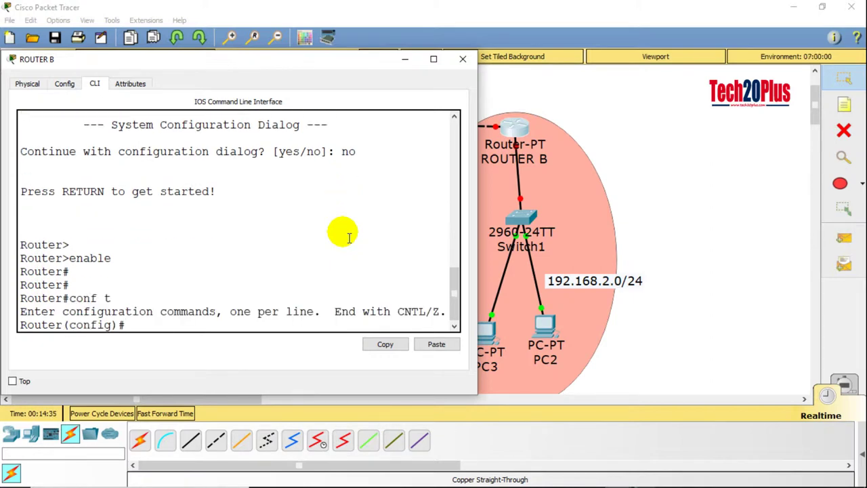
- Assign 10.1.1.2 255.255.255.0 to ROUTER B's fastEthernet 0/0 in interface configuration mode
{"action": "type", "text": "int fa0/0"}
{"action": "key", "text": "Return"}
{"action": "type", "text": "ip add"}
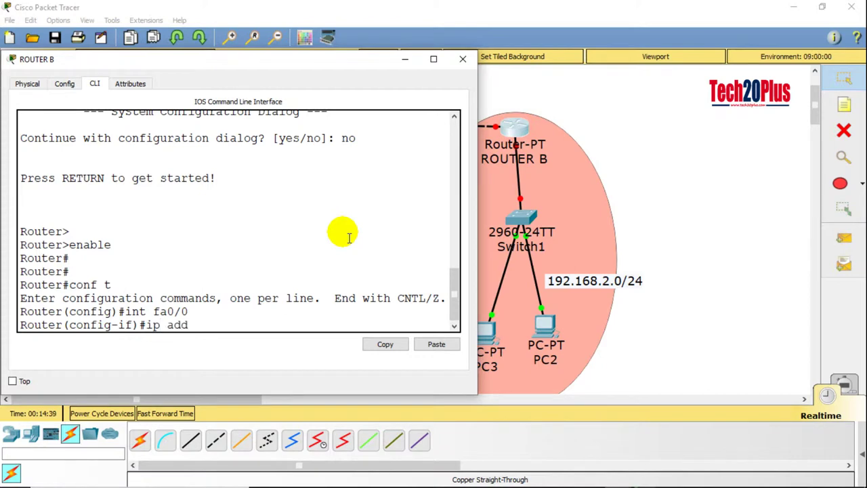
{"action": "type", "text": " 10.1.1.2 25"}
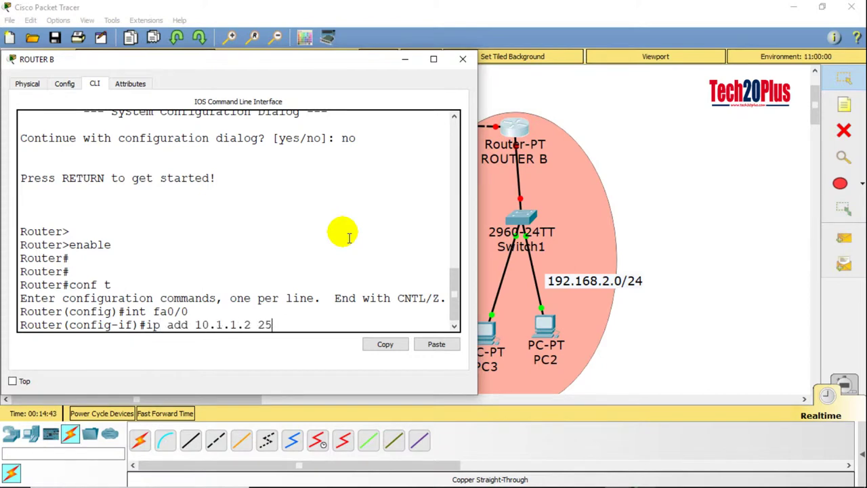
{"action": "type", "text": "5.255.255.0"}
{"action": "key", "text": "Return"}
- Enable ROUTER B's fastEthernet 0/0 with no shut and exit to global configuration mode
{"action": "type", "text": "no shut"}
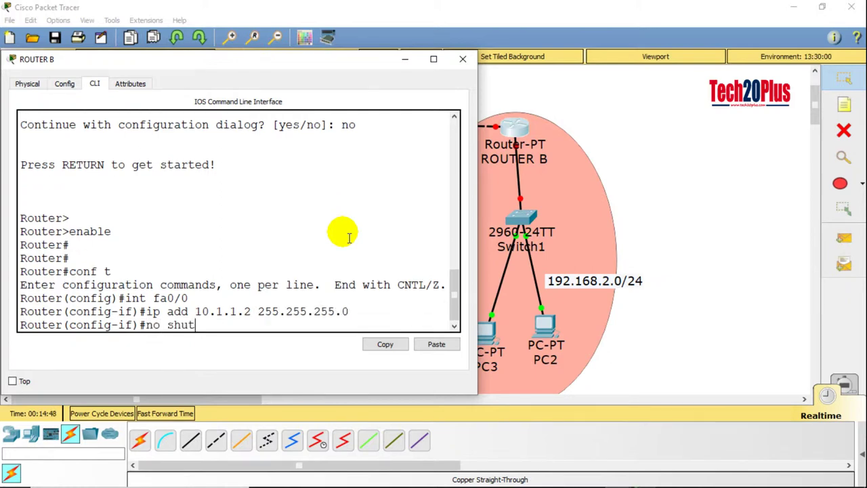
{"action": "key", "text": "Return"}
{"action": "key", "text": "Return"}
{"action": "key", "text": "Return"}
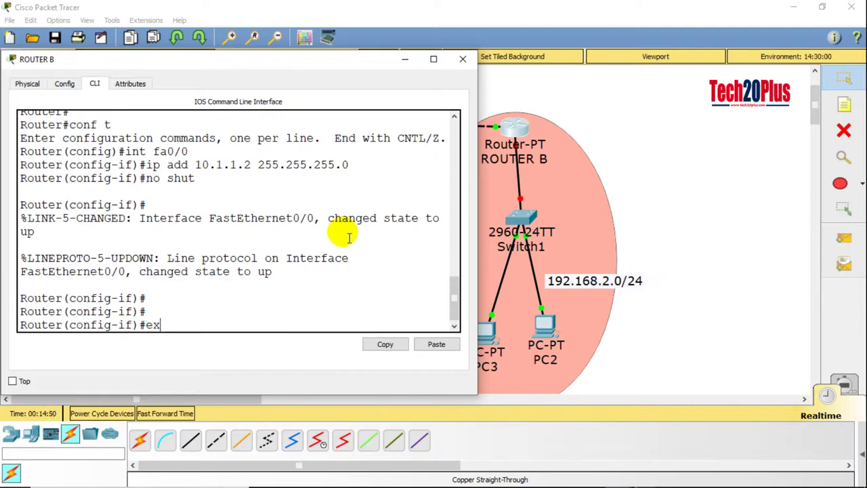
{"action": "type", "text": "exit"}
{"action": "key", "text": "Return"}
{"action": "key", "text": "Return"}
{"action": "key", "text": "Return"}
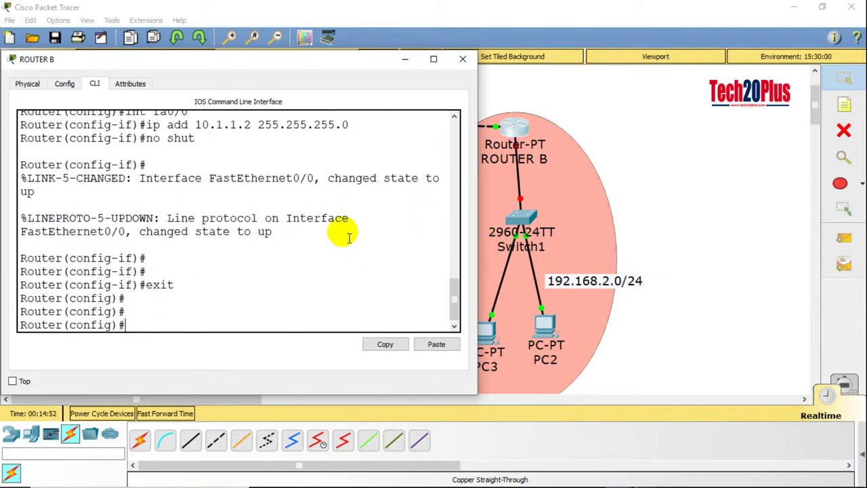
- Enter interface configuration for fastEthernet 1/0 on ROUTER B and assign it 192.168.2.1 255.255.255.0
{"action": "type", "text": "int fa1/0"}
{"action": "key", "text": "Return"}
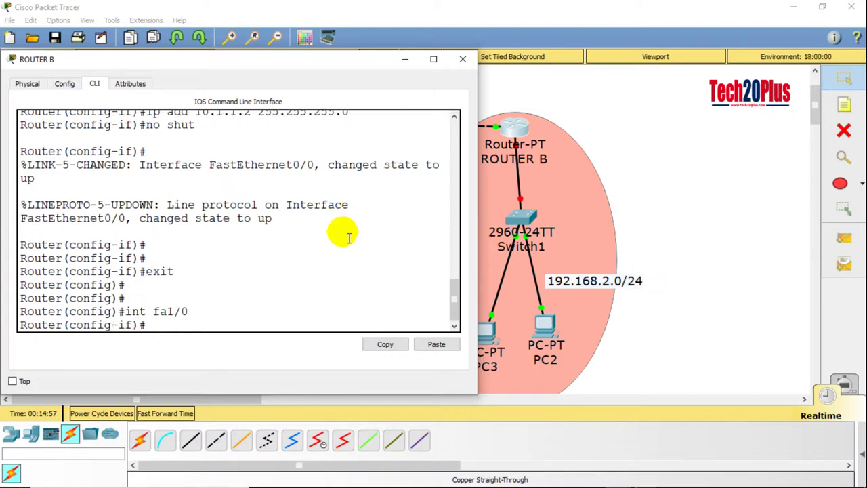
{"action": "type", "text": "ip add 192.168."}
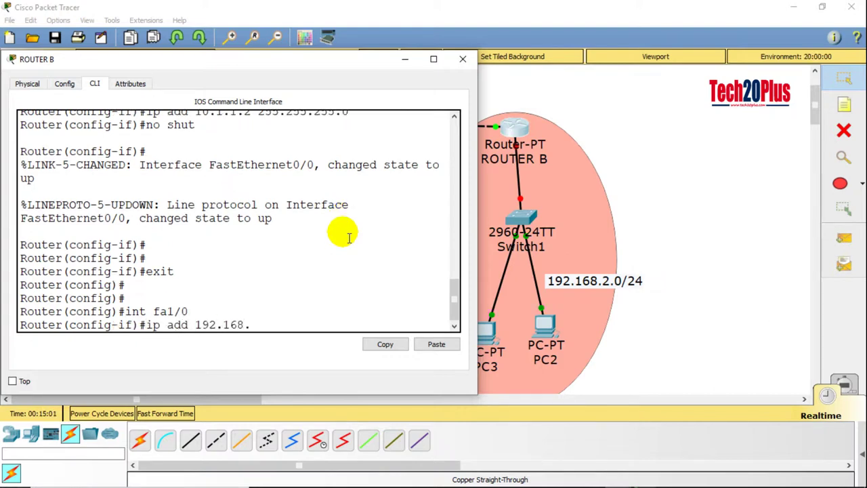
{"action": "type", "text": "2.1 255.255.255.0"}
{"action": "key", "text": "Return"}
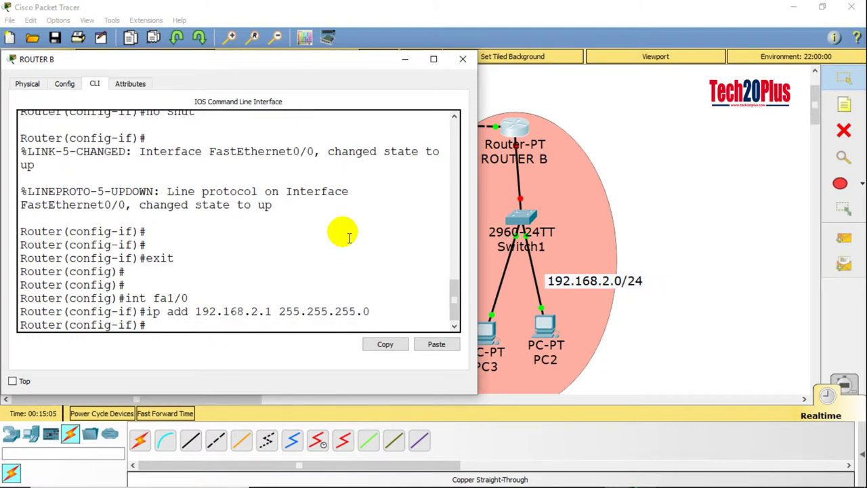
- Enable ROUTER B's fastEthernet 1/0 with no shut, then return to privileged mode and close the router window
{"action": "type", "text": "no shiu"}
{"action": "key", "text": "Return"}
{"action": "key", "text": "Return"}
{"action": "key", "text": "Return"}
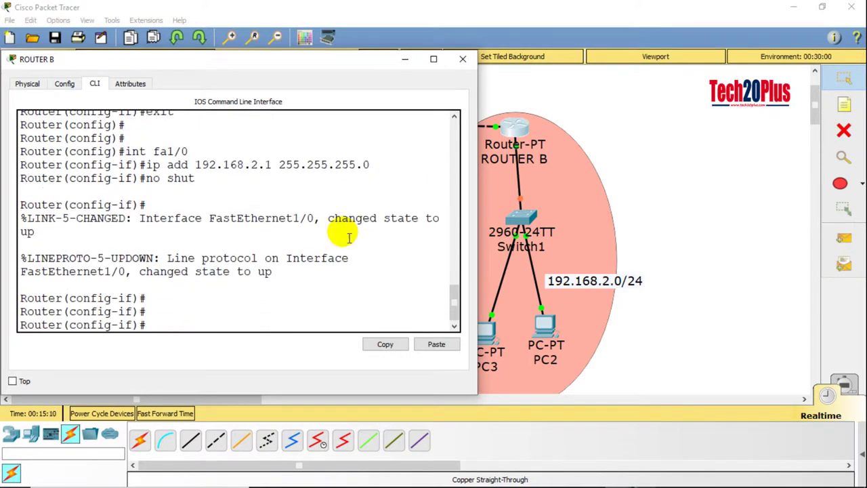
{"action": "type", "text": "exit"}
{"action": "key", "text": "Return"}
{"action": "key", "text": "ctrl+z"}
{"action": "key", "text": "ctrl+z"}
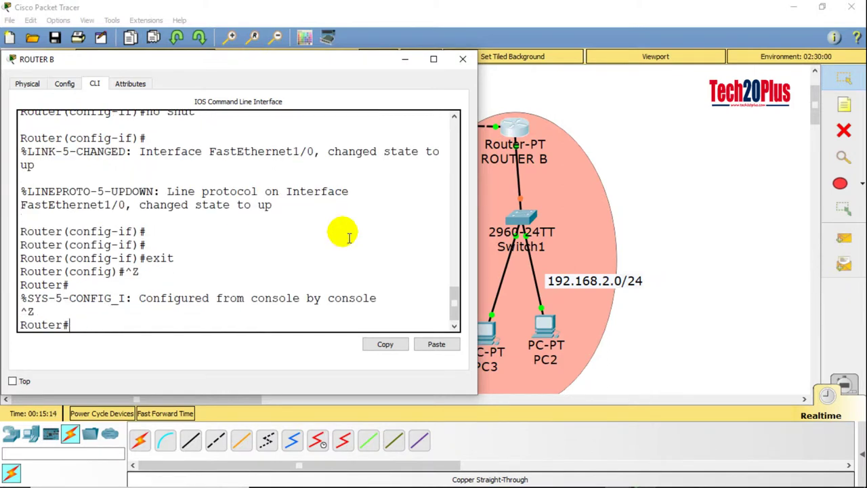
{"action": "left_click", "coordinate": [463, 59]}
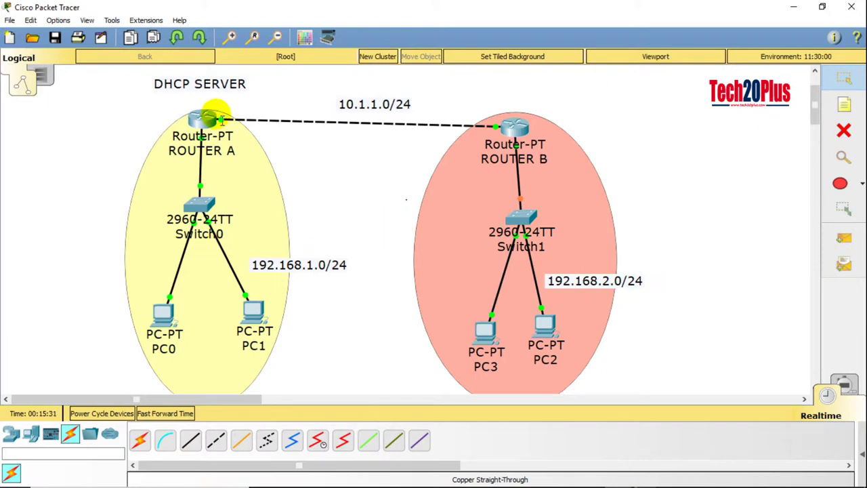
- Reopen ROUTER A's command line and bring up its global configuration prompt
{"action": "mouse_move", "coordinate": [212, 124]}
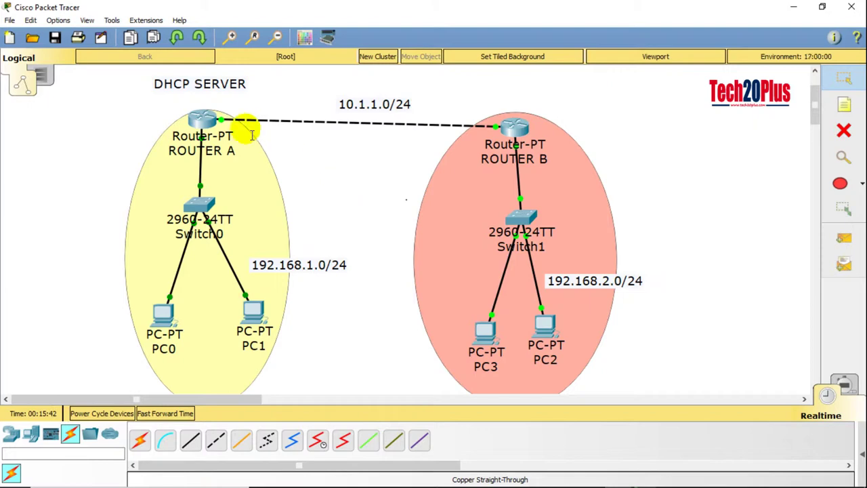
{"action": "left_click", "coordinate": [204, 120]}
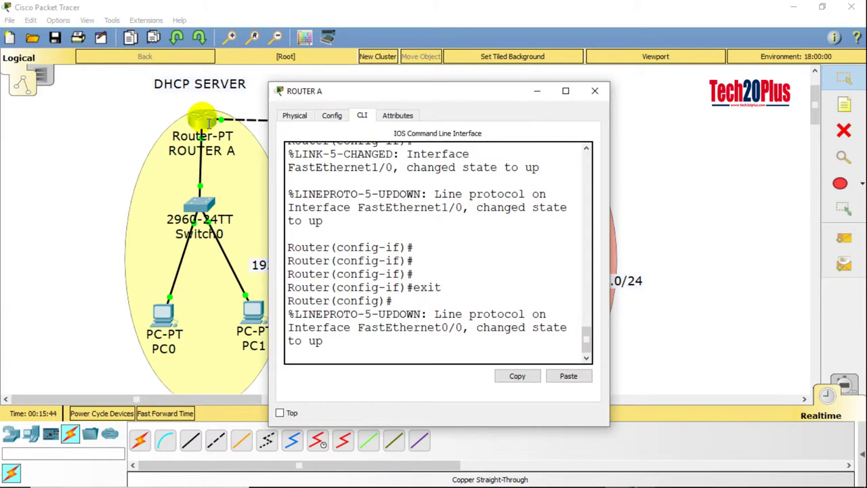
{"action": "key", "text": "Return"}
{"action": "key", "text": "Return"}
{"action": "key", "text": "Return"}
{"action": "key", "text": "Return"}
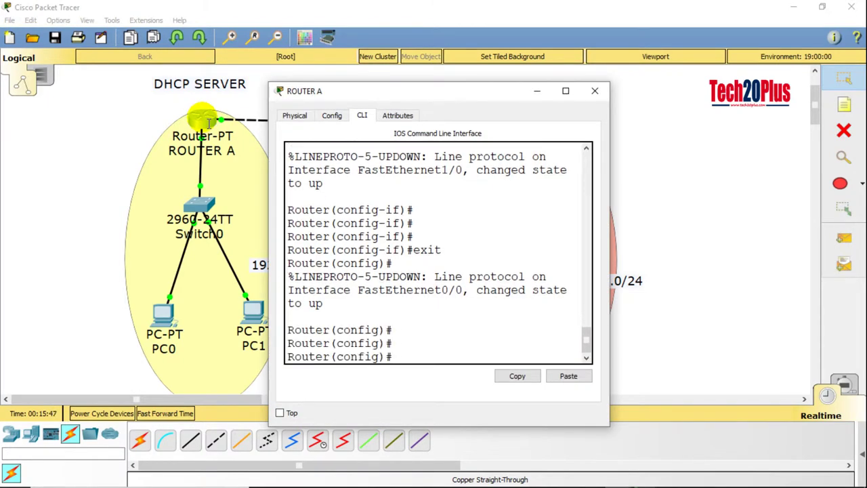
- Exclude addresses 192.168.1.1 to 192.168.1.20 from DHCP on ROUTER A with ip dhcp excluded-address, widening the router window for the long command
{"action": "type", "text": "ip dhcp"}
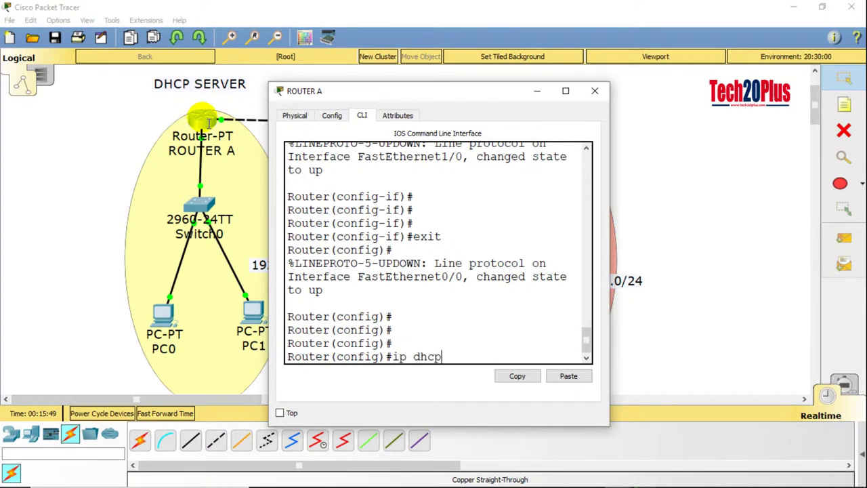
{"action": "key", "text": "Tab"}
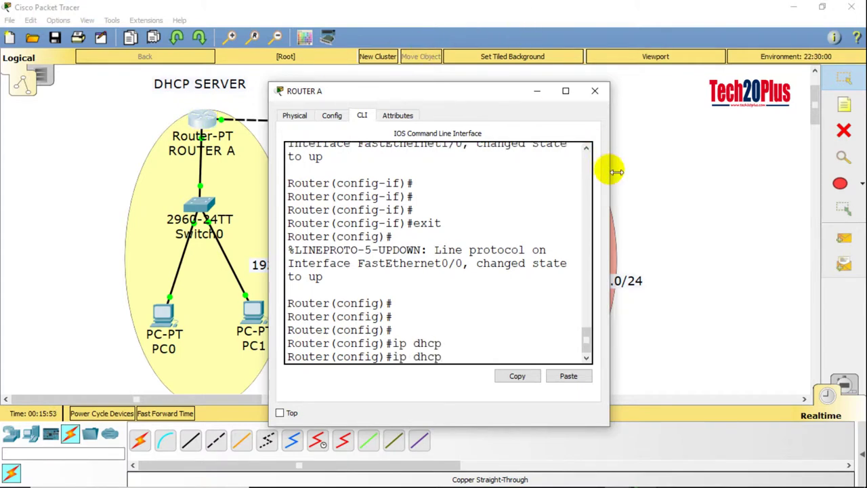
{"action": "left_click_drag", "start_coordinate": [612, 172], "coordinate": [768, 164]}
{"action": "type", "text": "e"}
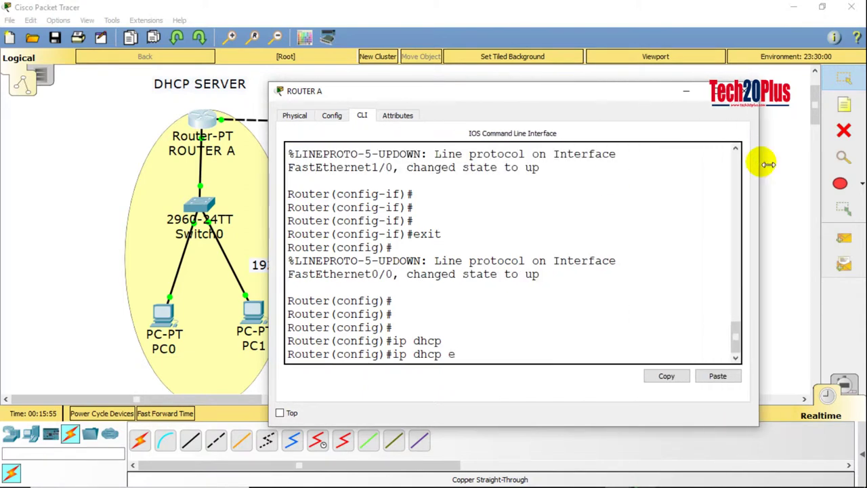
{"action": "type", "text": "xcl"}
{"action": "key", "text": "Tab"}
{"action": "type", "text": "1"}
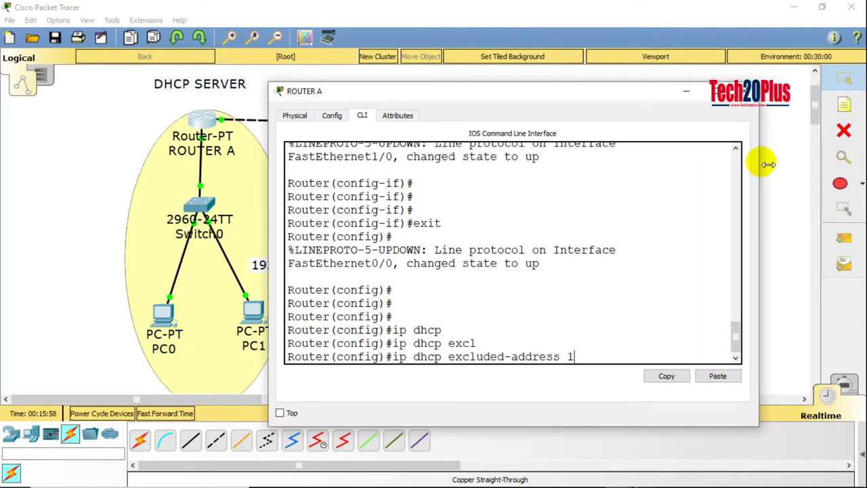
{"action": "type", "text": "92.168.1.1"}
{"action": "type", "text": "192.168."}
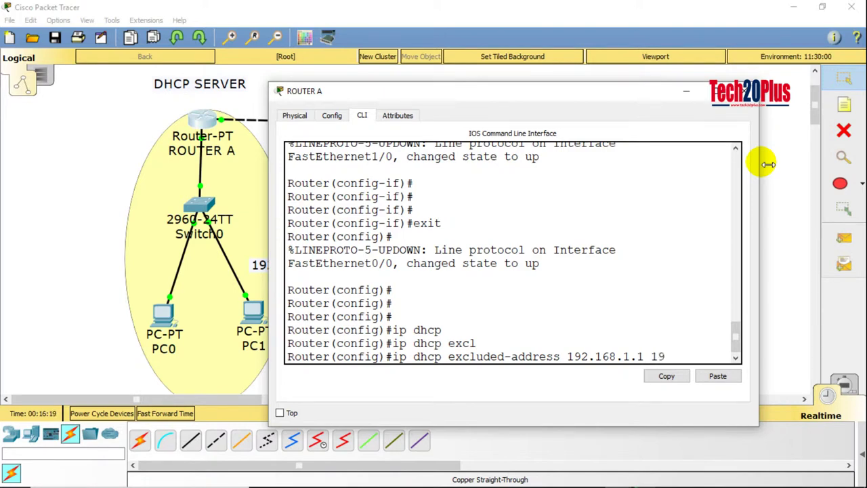
{"action": "type", "text": "1.20"}
{"action": "key", "text": "Return"}
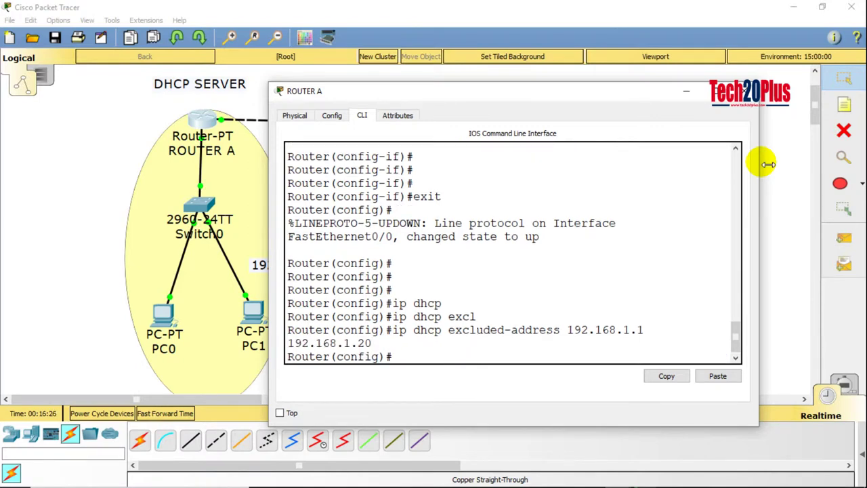
- Create a DHCP pool called NetworkA on ROUTER A with ip dhcp pool
{"action": "key", "text": "Return"}
{"action": "key", "text": "Return"}
{"action": "key", "text": "Return"}
{"action": "type", "text": "ip dhcp"}
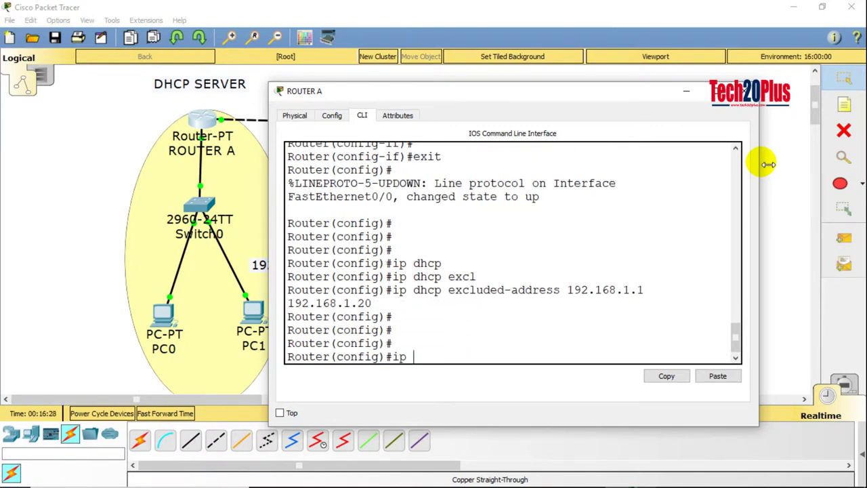
{"action": "key", "text": "Tab"}
{"action": "type", "text": "po"}
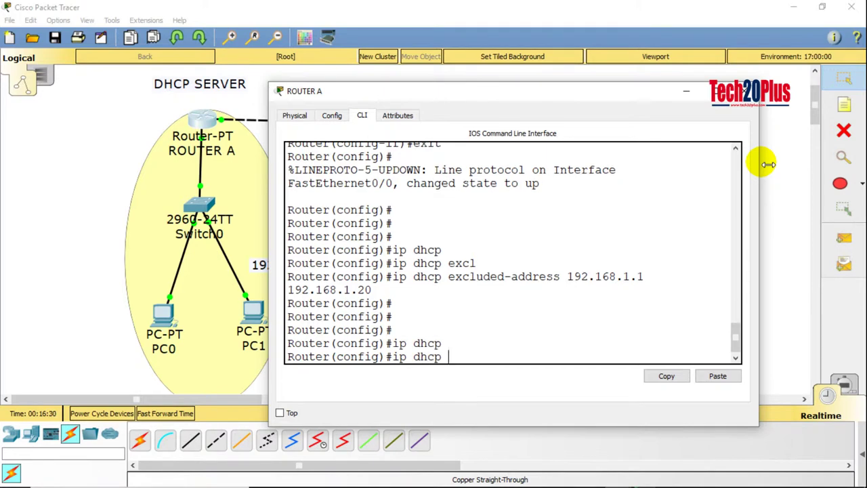
{"action": "key", "text": "Tab"}
{"action": "type", "text": "N"}
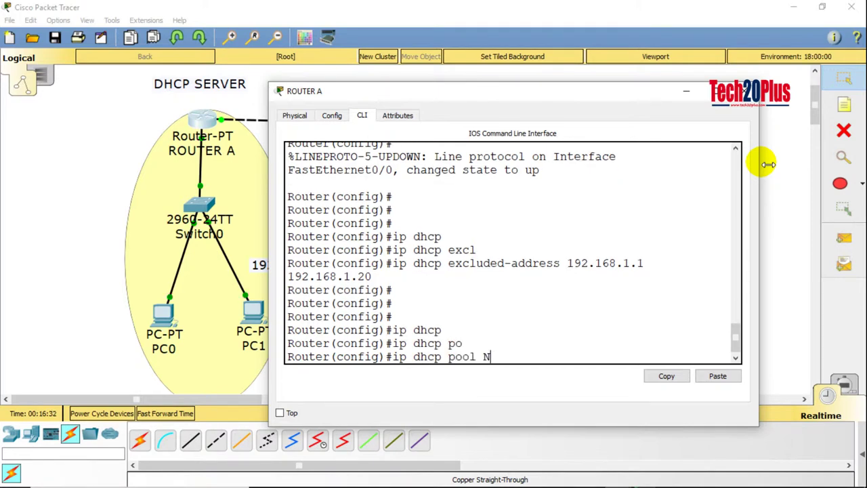
{"action": "type", "text": "etworkA"}
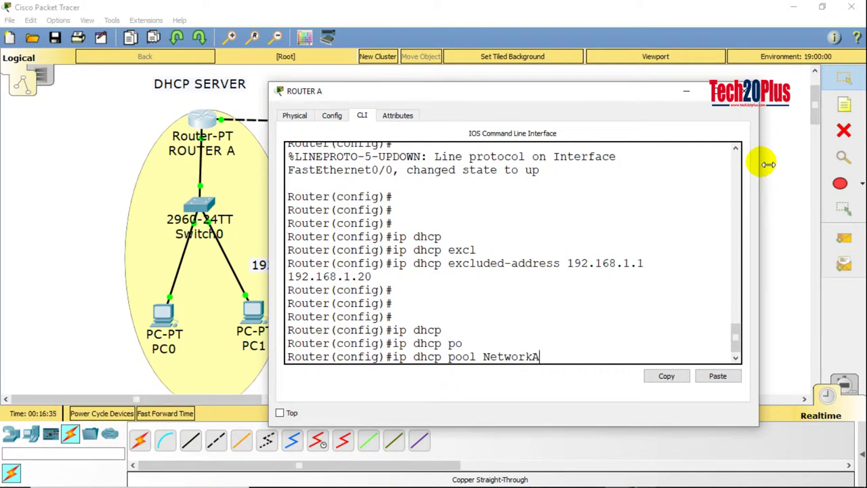
{"action": "key", "text": "Return"}
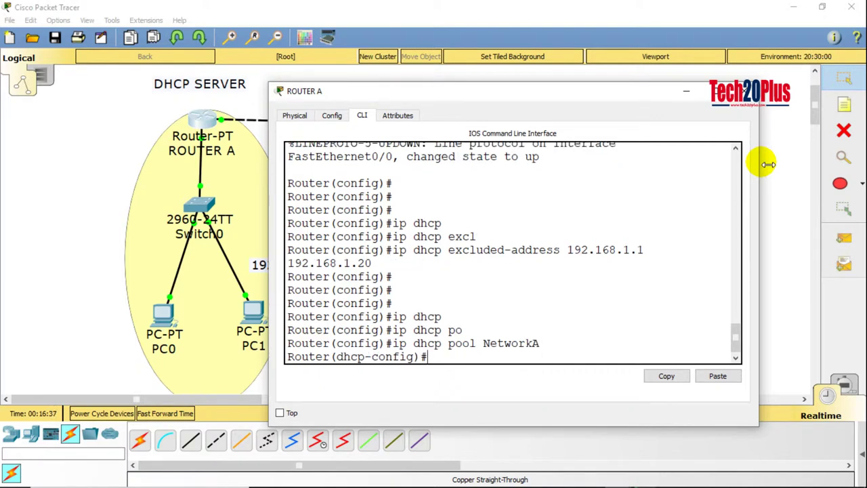
- Set the NetworkA pool's network to 192.168.1.0 255.255.255.0
{"action": "type", "text": "netw"}
{"action": "key", "text": "Tab"}
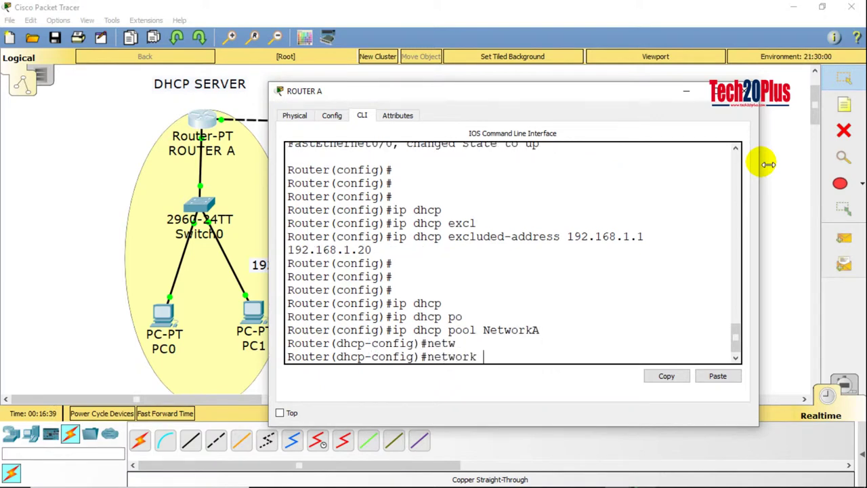
{"action": "type", "text": "192.168.1.0 25"}
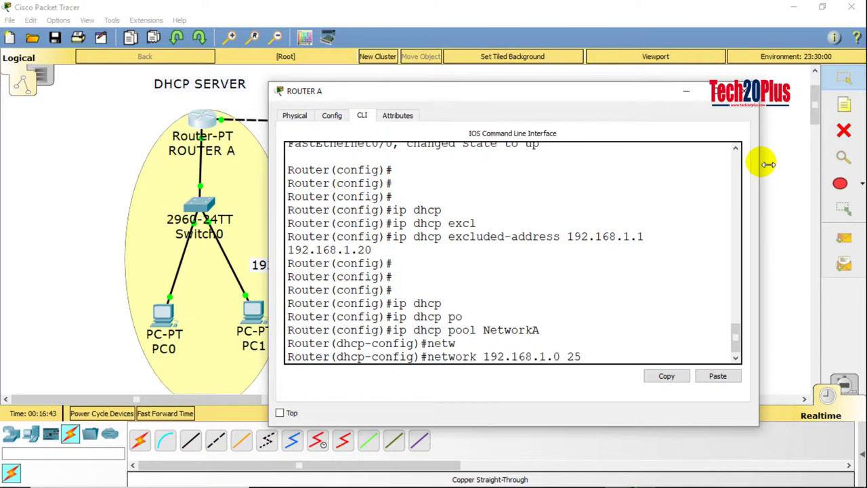
{"action": "type", "text": "5.255.255.0"}
{"action": "key", "text": "Return"}
- Set the NetworkA pool's default-router to 192.168.1.1, then exit the pool configuration and close ROUTER A's window
{"action": "type", "text": "def"}
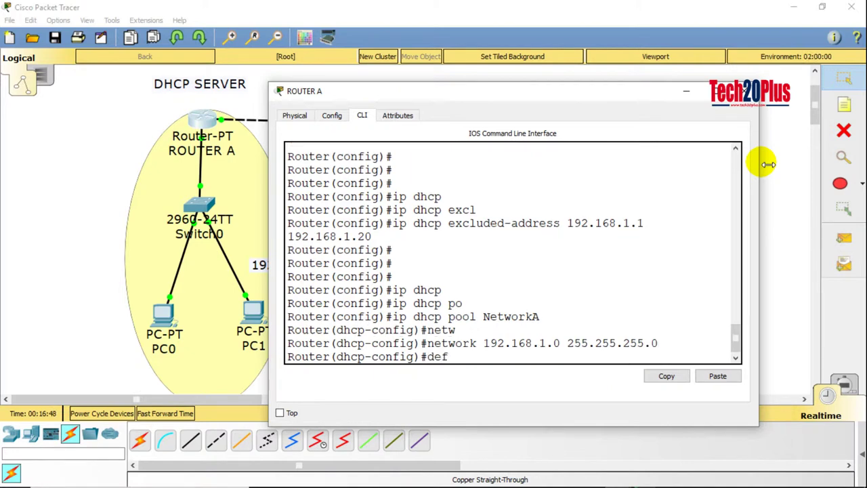
{"action": "key", "text": "Tab"}
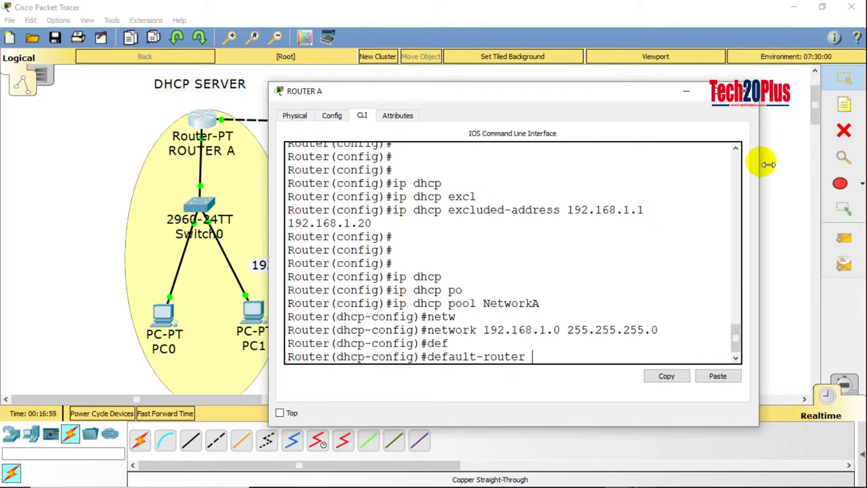
{"action": "type", "text": "192.168.1.1"}
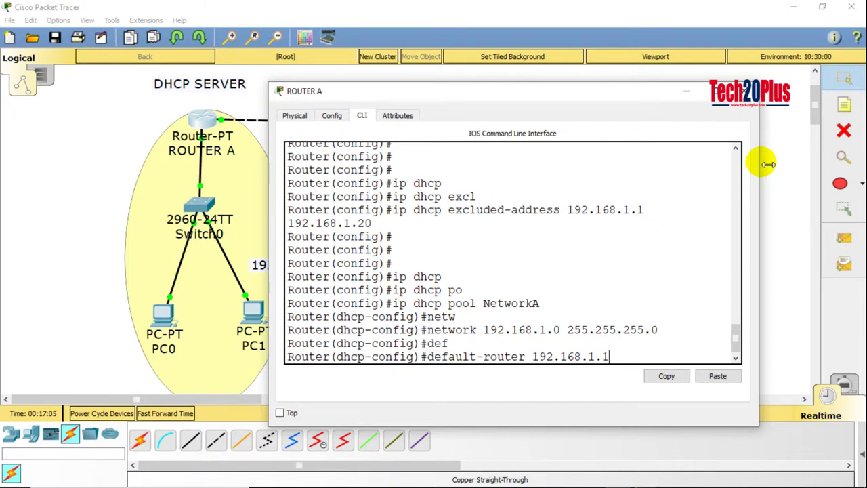
{"action": "key", "text": "Return"}
{"action": "type", "text": "exit"}
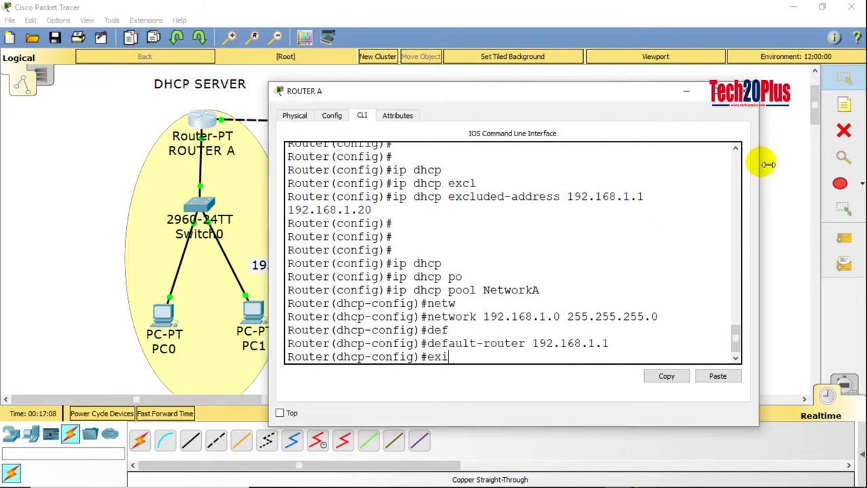
{"action": "key", "text": "Return"}
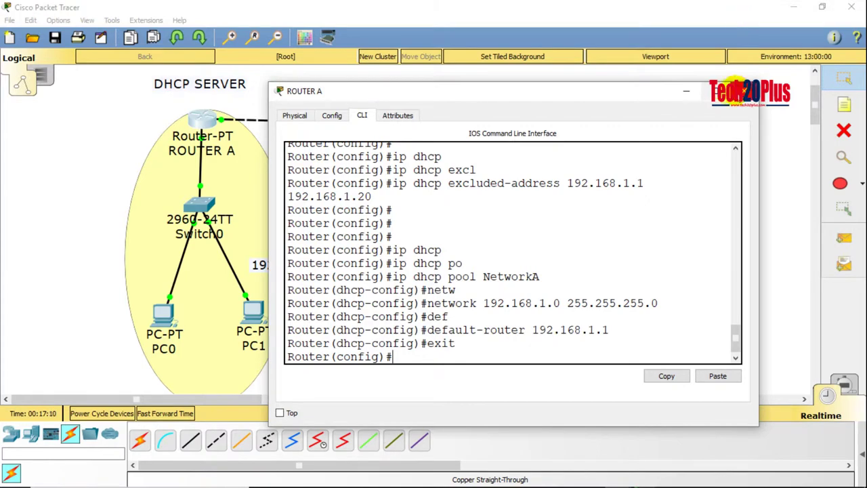
{"action": "left_click", "coordinate": [744, 91]}
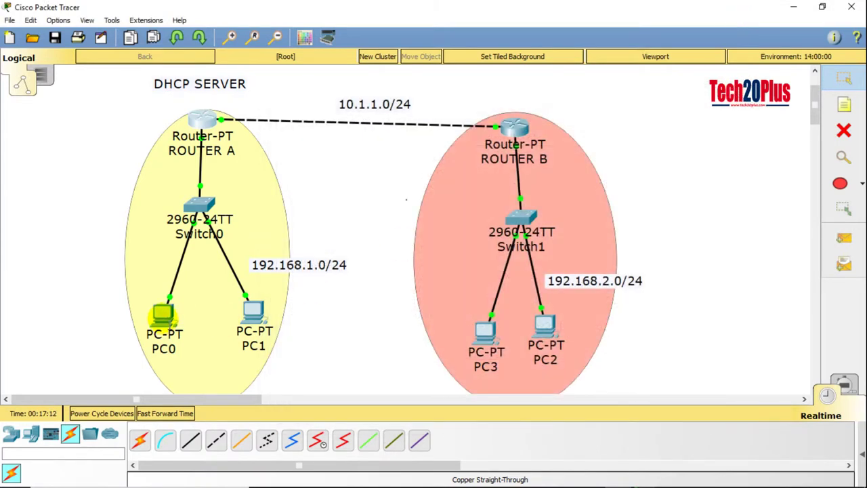
- Switch PC0's IP configuration to DHCP so it requests an address, then close PC0's window
{"action": "left_click", "coordinate": [162, 315]}
{"action": "left_click", "coordinate": [272, 116]}
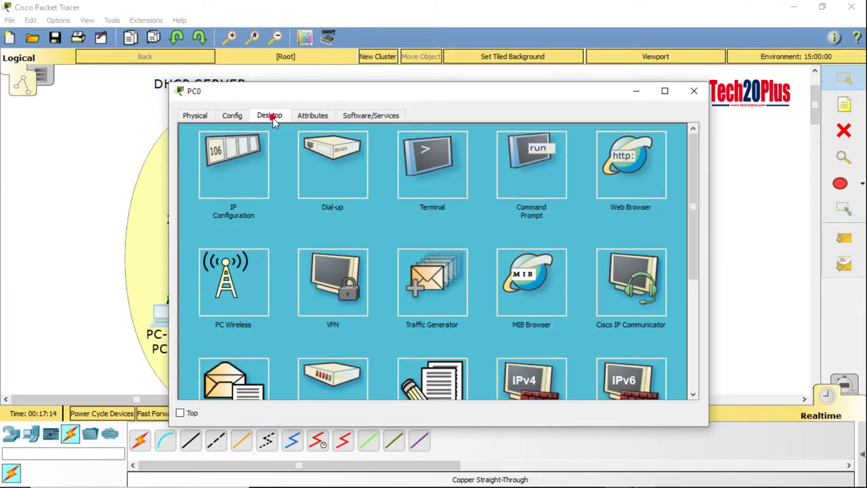
{"action": "left_click", "coordinate": [248, 162]}
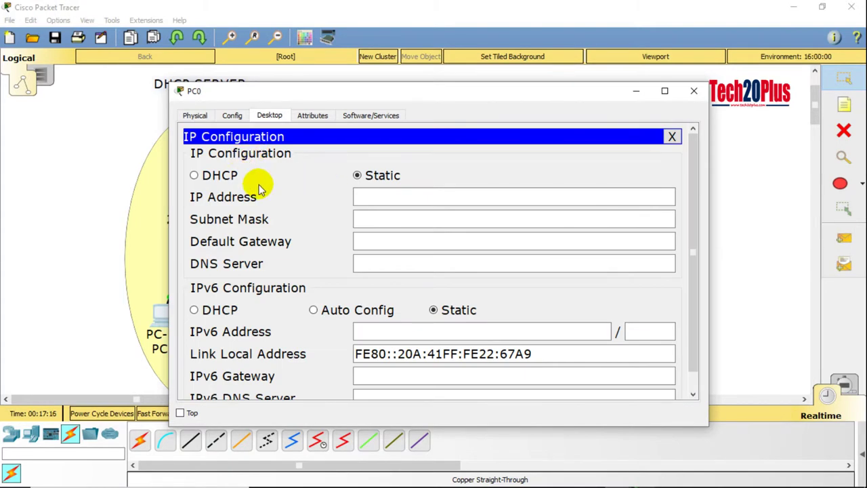
{"action": "left_click", "coordinate": [194, 176]}
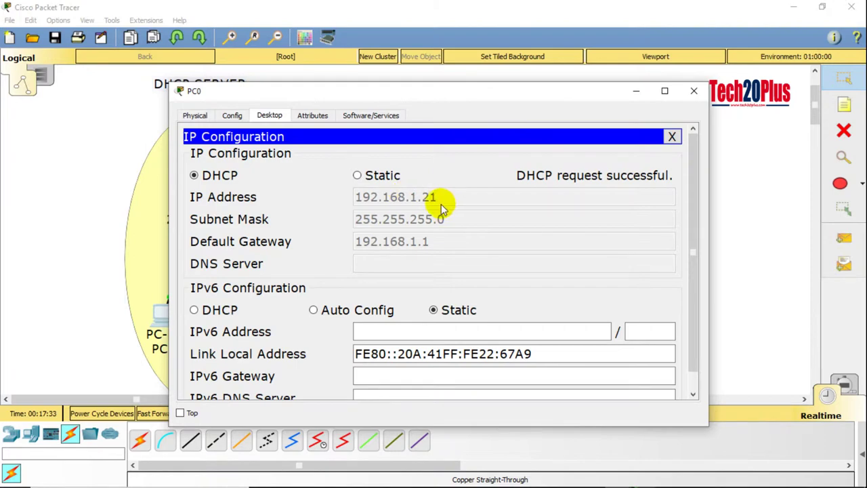
{"action": "left_click", "coordinate": [693, 93]}
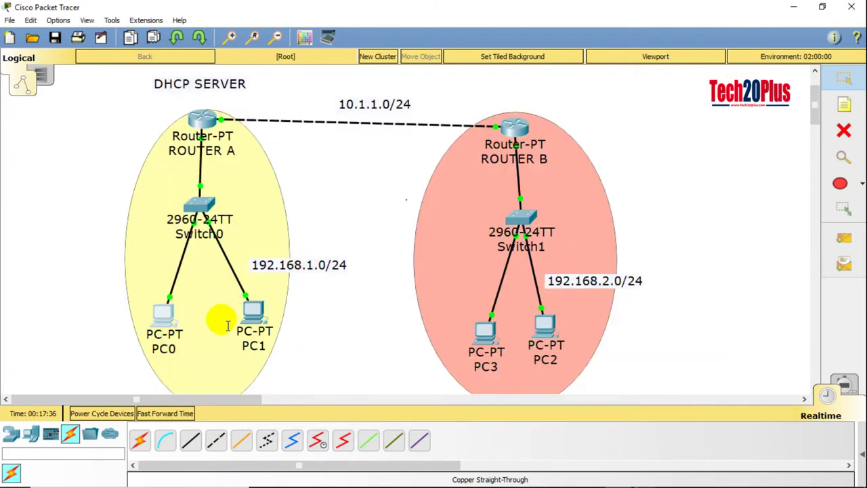
- Switch PC1's IP configuration to DHCP so it requests an address, then close PC1's window
{"action": "left_click", "coordinate": [253, 315]}
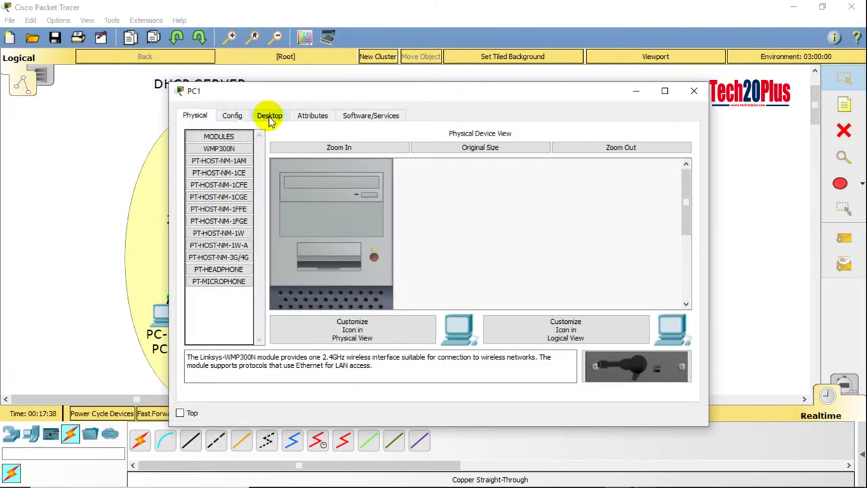
{"action": "left_click", "coordinate": [270, 115]}
{"action": "left_click", "coordinate": [224, 170]}
{"action": "left_click", "coordinate": [197, 175]}
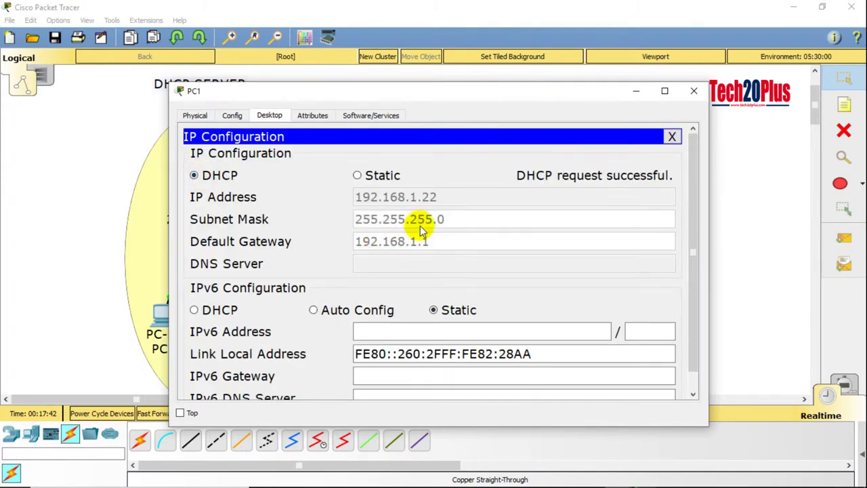
{"action": "left_click", "coordinate": [694, 93]}
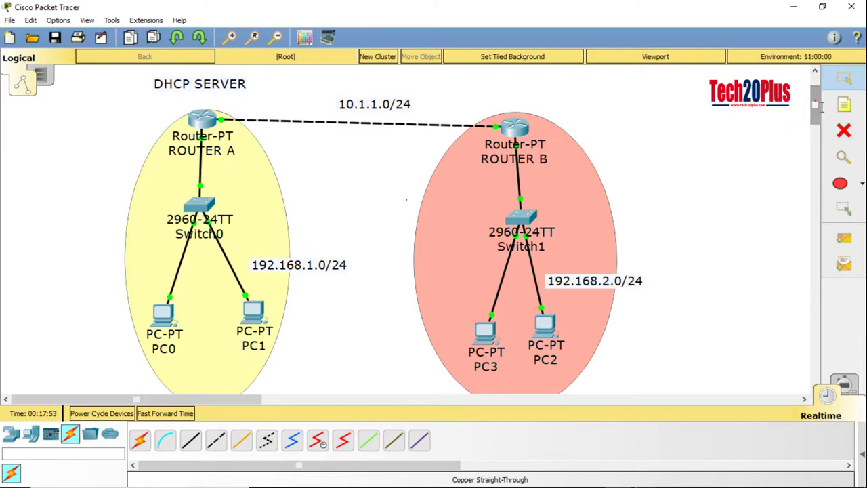
{"action": "mouse_move", "coordinate": [816, 102]}
{"action": "left_mouse_down"}
{"action": "mouse_move", "coordinate": [816, 110]}
{"action": "mouse_move", "coordinate": [813, 103]}
{"action": "left_mouse_up"}
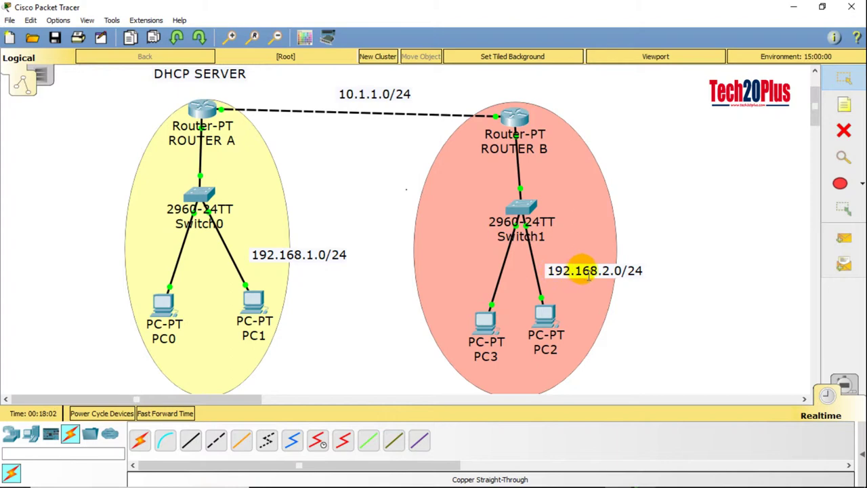
{"action": "double_click", "coordinate": [634, 272]}
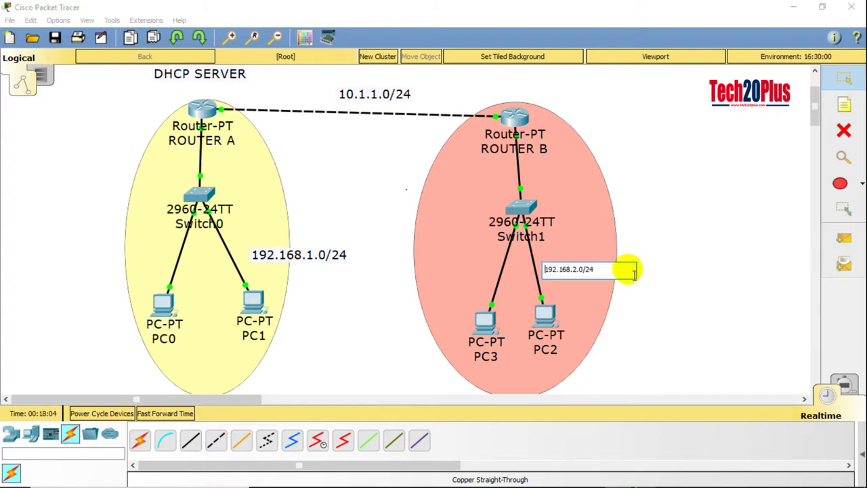
{"action": "left_click", "coordinate": [717, 207]}
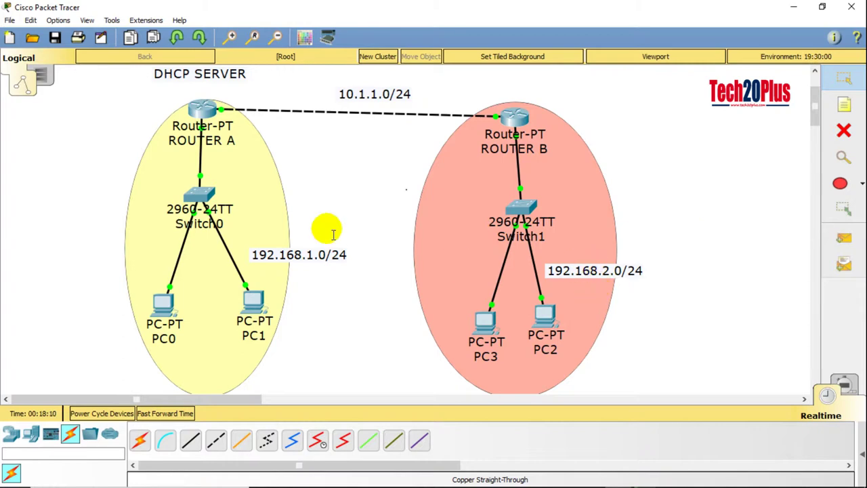
- Reopen ROUTER A's command line, widen its window, and set the router's hostname to DHCP
{"action": "mouse_move", "coordinate": [197, 101]}
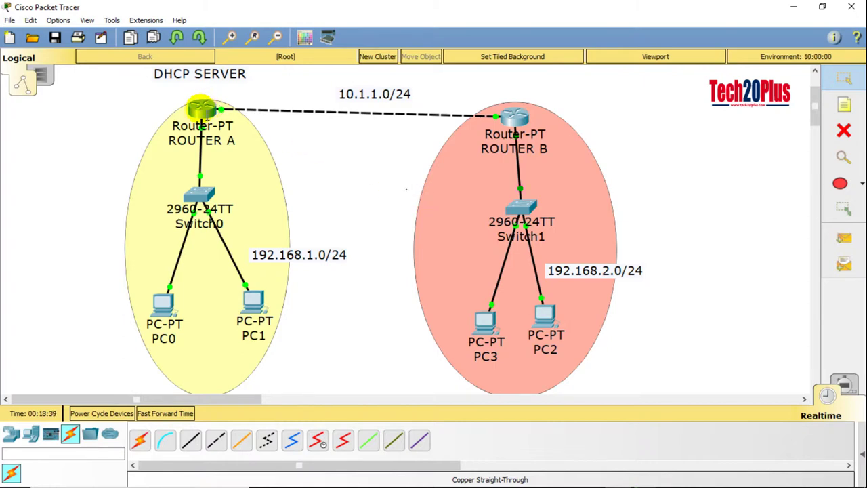
{"action": "mouse_move", "coordinate": [206, 118]}
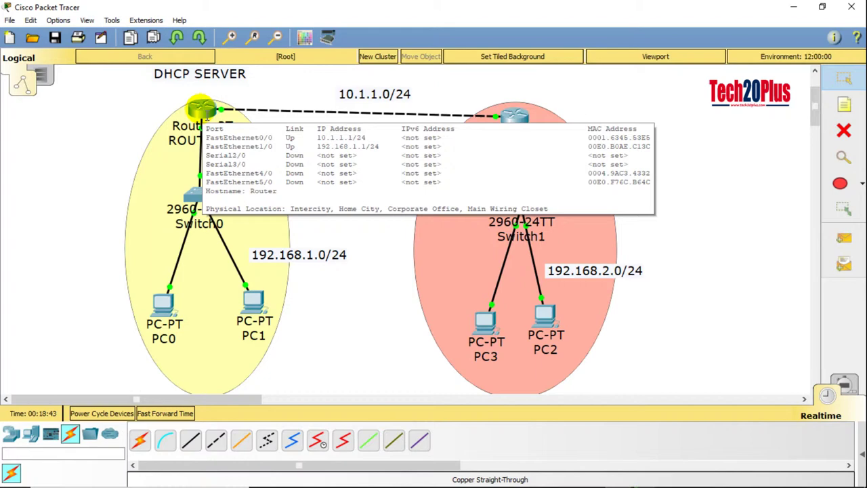
{"action": "left_click", "coordinate": [202, 110]}
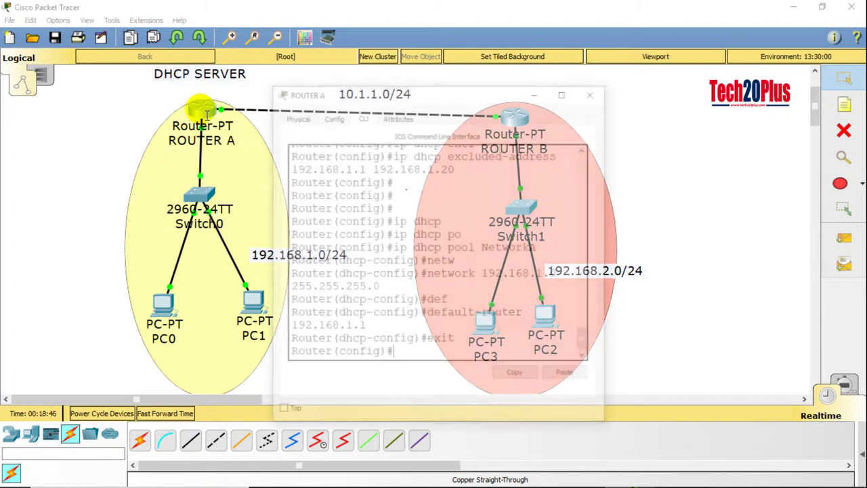
{"action": "key", "text": "Return"}
{"action": "key", "text": "Return"}
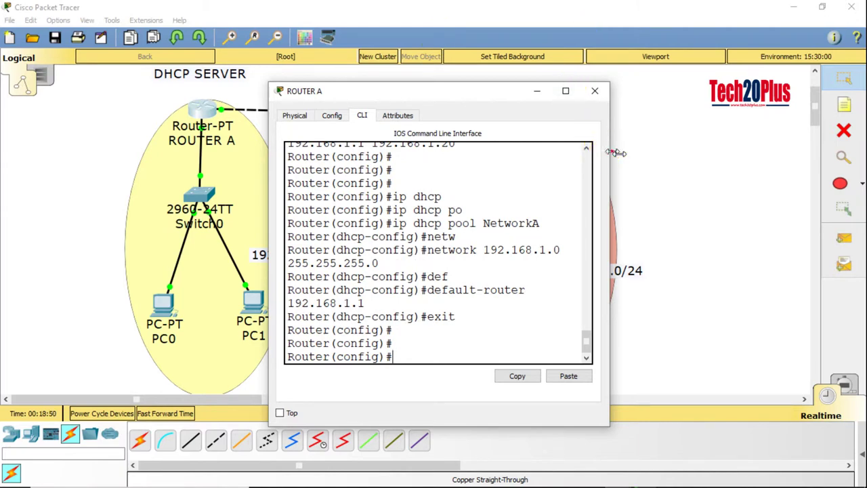
{"action": "left_click_drag", "start_coordinate": [618, 153], "coordinate": [759, 129]}
{"action": "key", "text": "Return"}
{"action": "key", "text": "Return"}
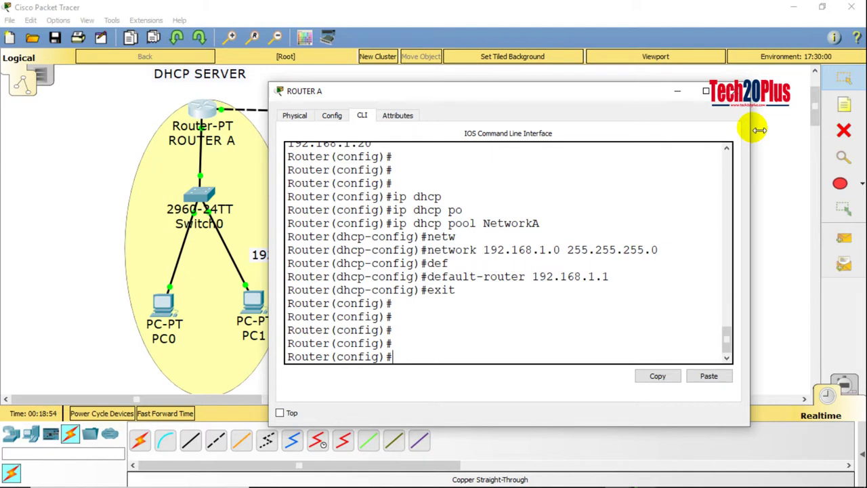
{"action": "type", "text": "host n"}
{"action": "key", "text": "Tab"}
{"action": "type", "text": "DHCP"}
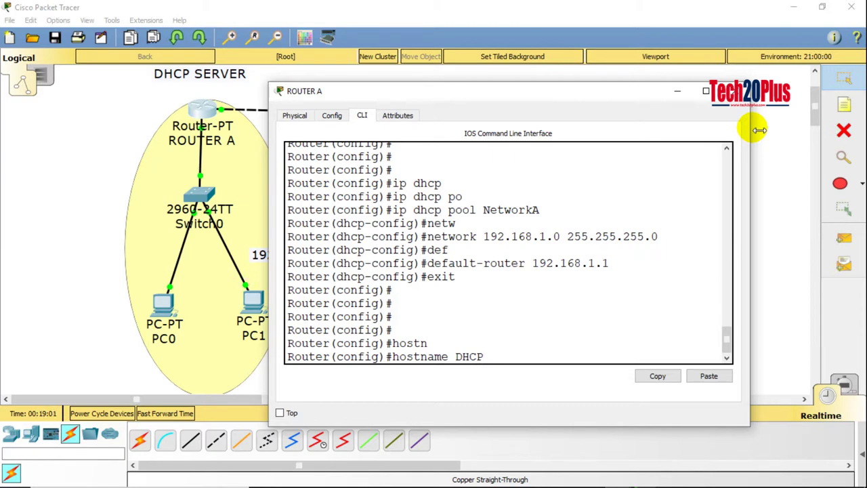
{"action": "key", "text": "Return"}
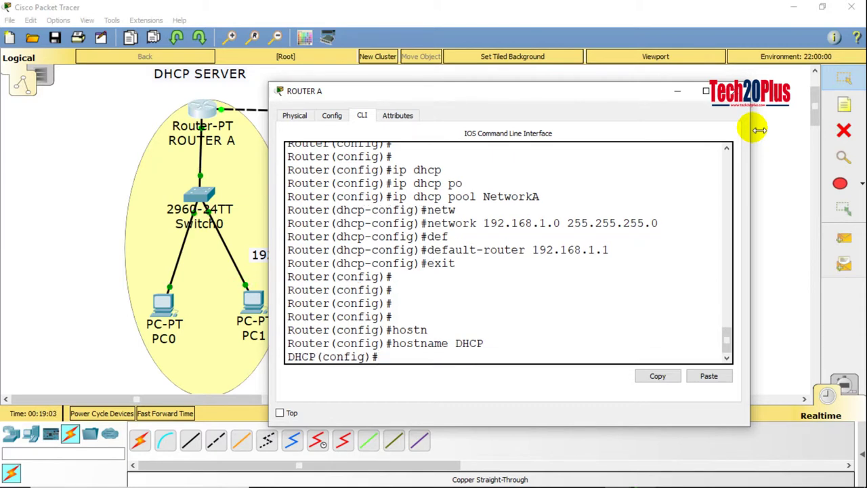
{"action": "key", "text": "Return"}
{"action": "key", "text": "Return"}
{"action": "key", "text": "Return"}
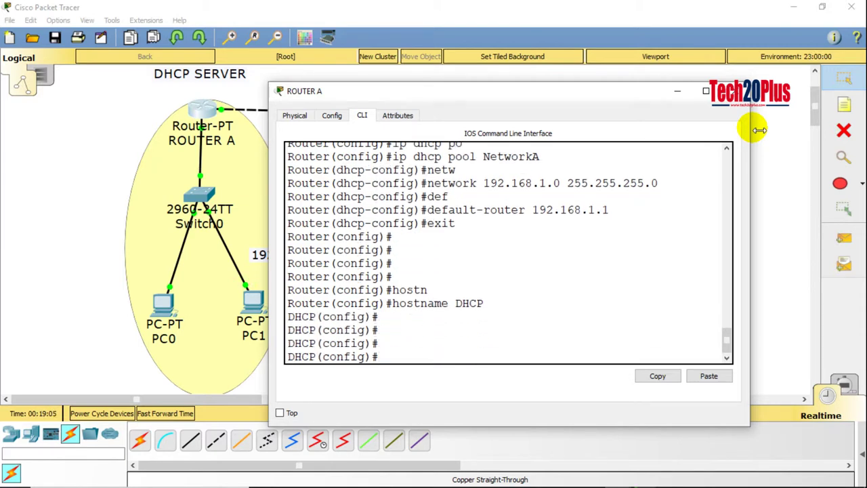
- Exclude addresses 192.168.2.1 to 192.168.2.20 from DHCP on ROUTER A with ip dhcp excluded-address
{"action": "type", "text": "ip dhcp"}
{"action": "key", "text": "Tab"}
{"action": "type", "text": "exc"}
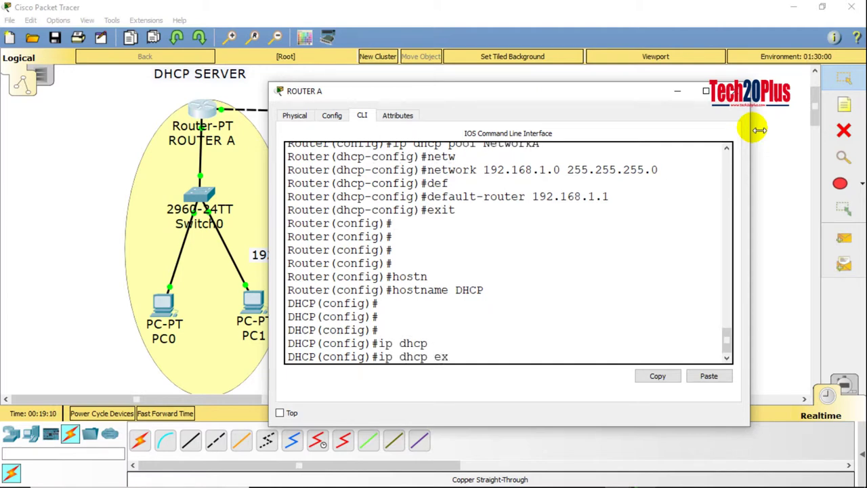
{"action": "key", "text": "Tab"}
{"action": "type", "text": "192."}
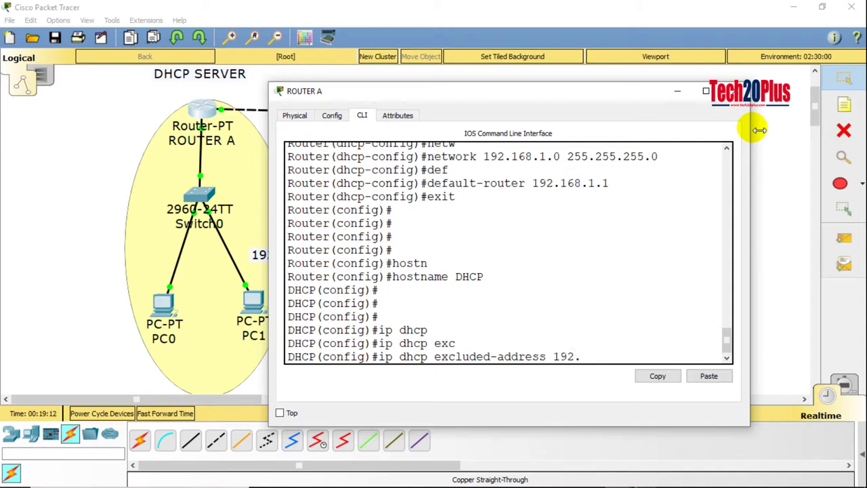
{"action": "type", "text": "168.2.1 192.168.2.20"}
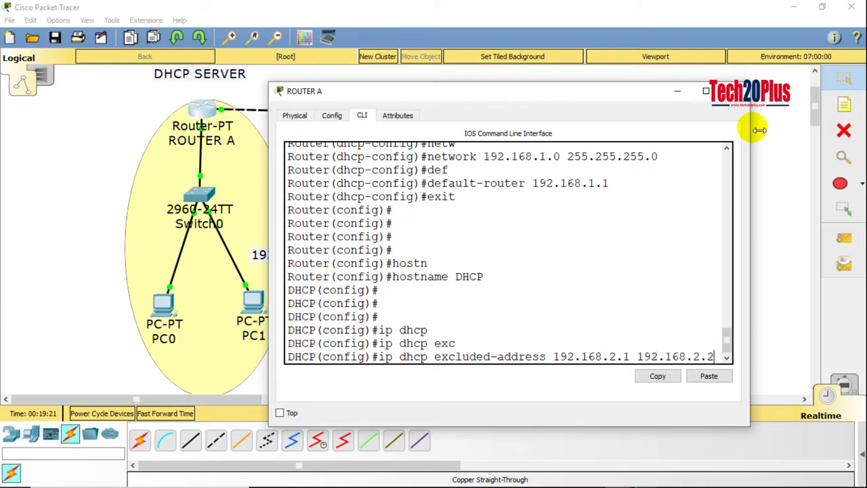
{"action": "key", "text": "Return"}
{"action": "key", "text": "Return"}
{"action": "key", "text": "Return"}
{"action": "key", "text": "Return"}
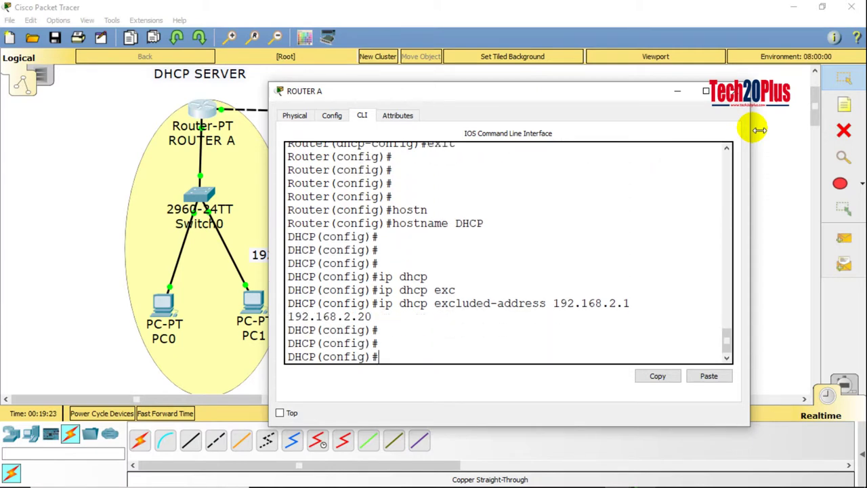
- Create a second DHCP pool called NetWorkB on ROUTER A with ip dhcp pool
{"action": "type", "text": "ip d"}
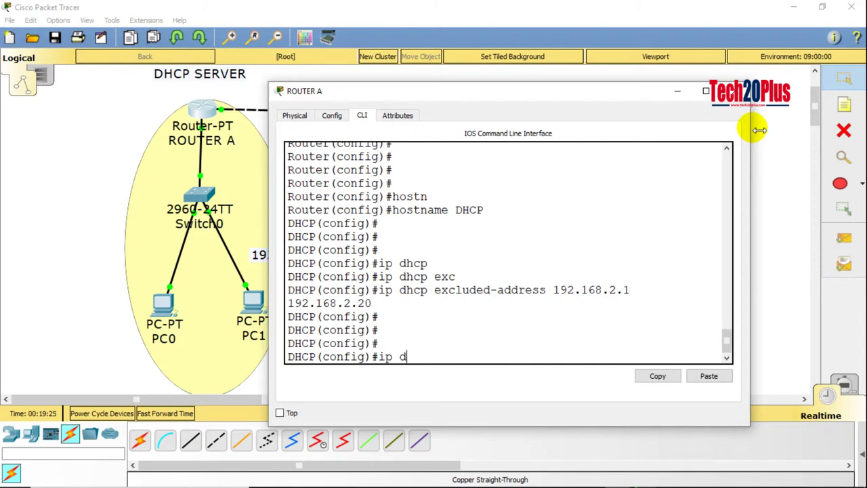
{"action": "type", "text": "hc"}
{"action": "key", "text": "Tab"}
{"action": "type", "text": "p"}
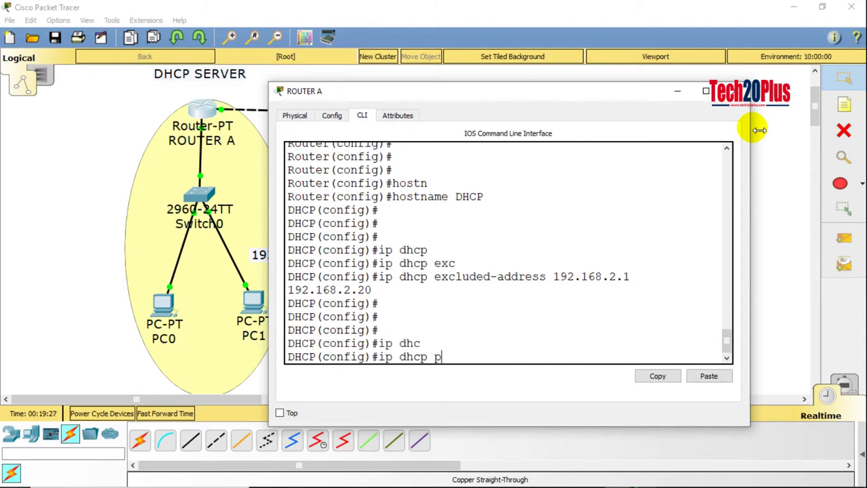
{"action": "type", "text": "oo"}
{"action": "key", "text": "Tab"}
{"action": "type", "text": "Net"}
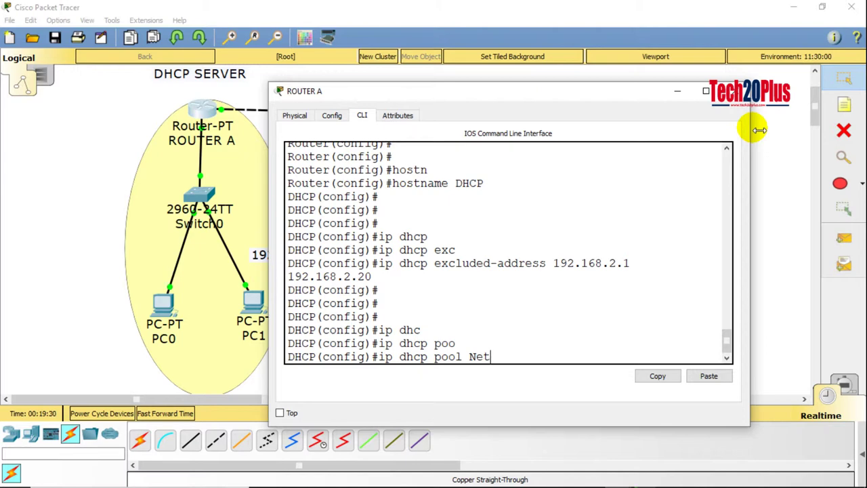
{"action": "type", "text": "WorkB"}
{"action": "key", "text": "Return"}
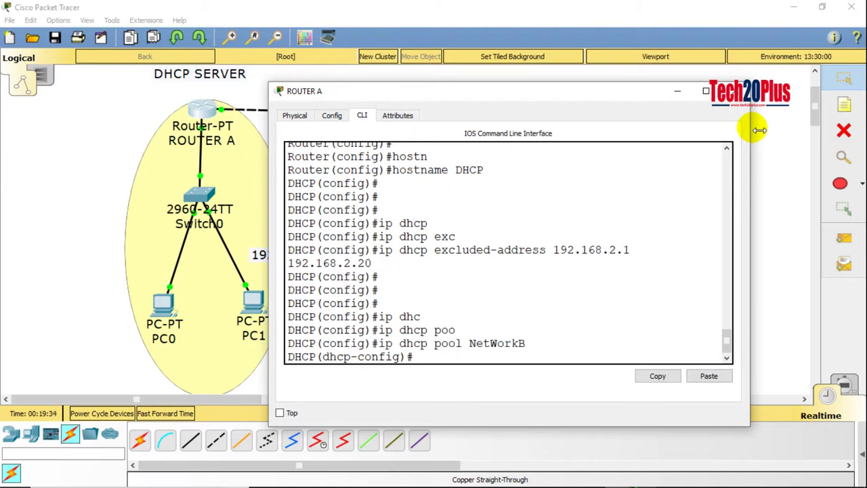
- Set the NetWorkB pool's network to 192.168.2.0 255.255.255.0
{"action": "key", "text": "Return"}
{"action": "type", "text": "net"}
{"action": "key", "text": "Return"}
{"action": "type", "text": "network"}
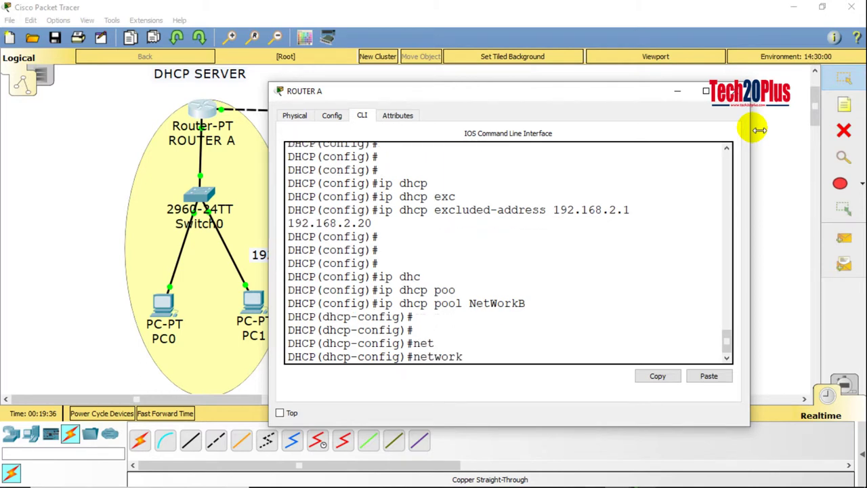
{"action": "type", "text": " 192.168.2.0"}
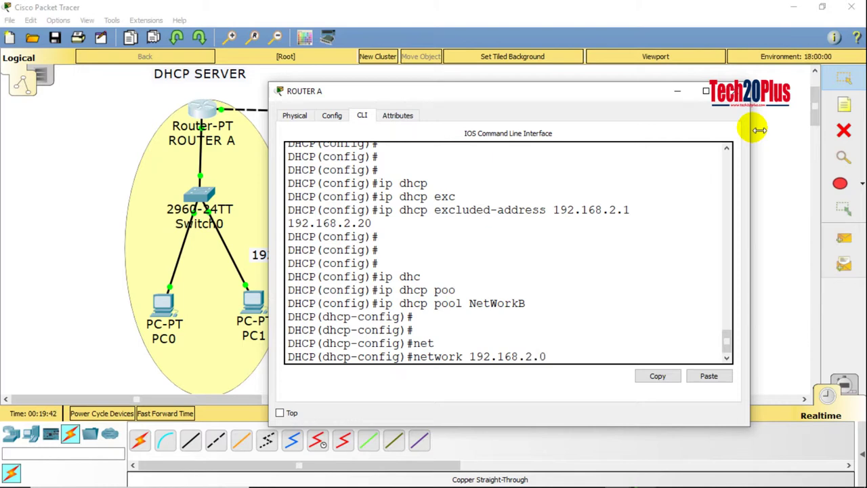
{"action": "type", "text": " 255.255.255.0"}
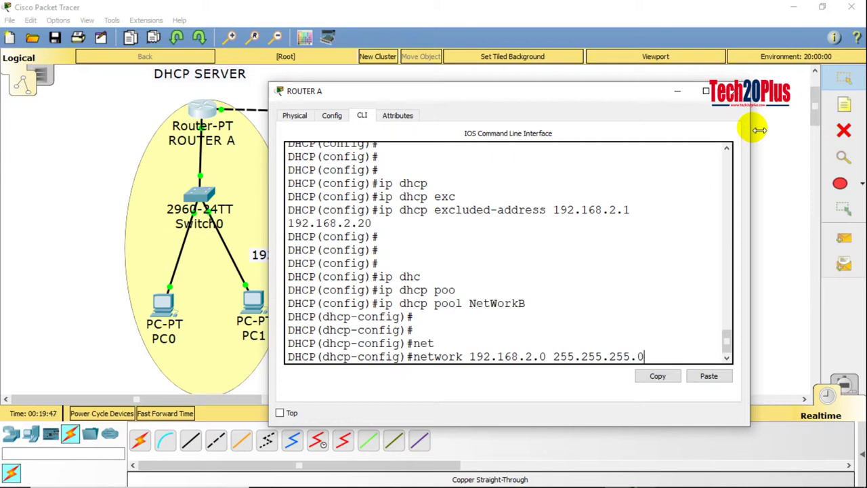
{"action": "key", "text": "Return"}
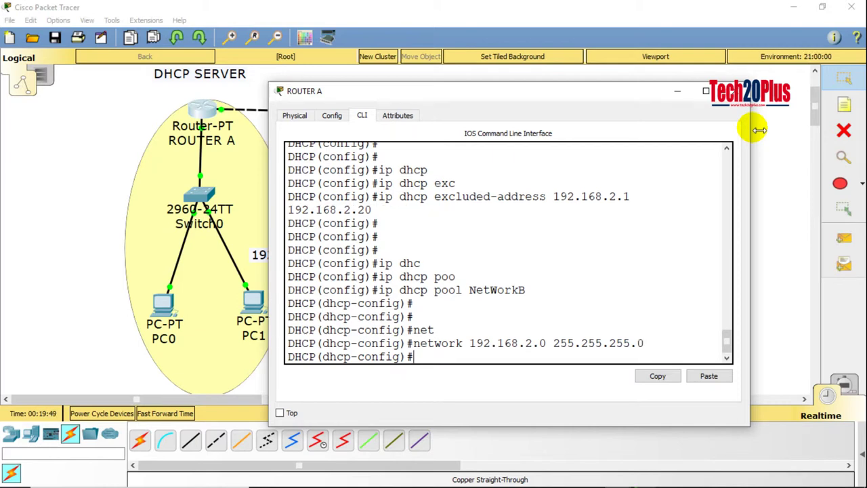
- Set the NetWorkB pool's default-router to 192.168.2.1, then exit the pool configuration and close ROUTER A's window
{"action": "type", "text": "def"}
{"action": "key", "text": "Tab"}
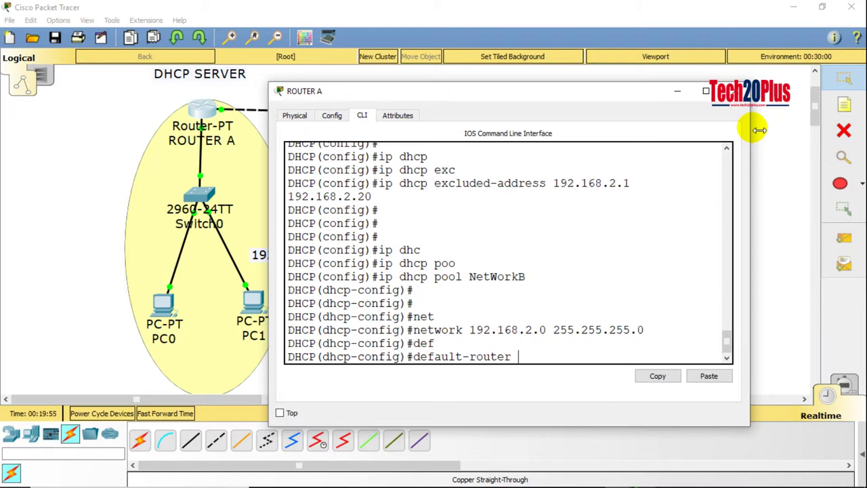
{"action": "type", "text": "92.168.2.1"}
{"action": "key", "text": "Return"}
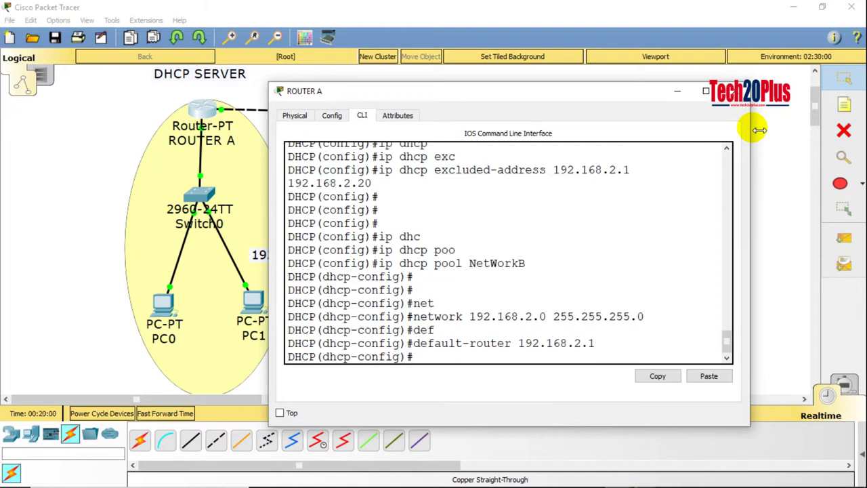
{"action": "type", "text": "exit"}
{"action": "key", "text": "Return"}
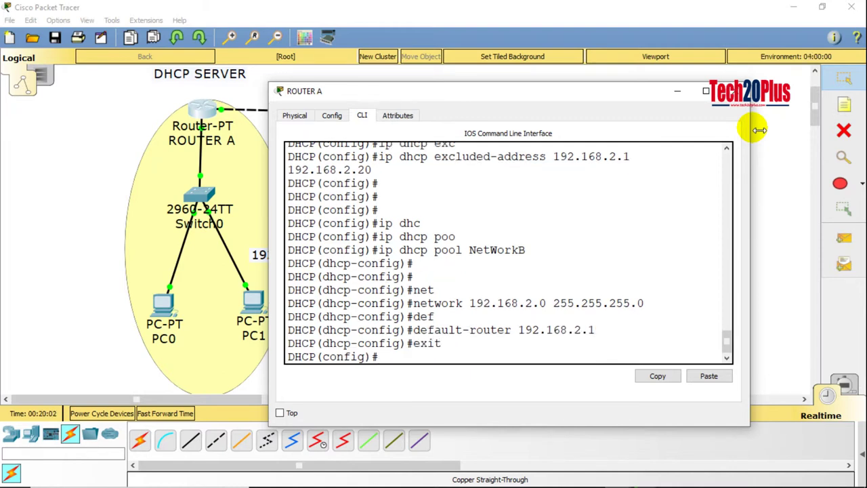
{"action": "left_click", "coordinate": [736, 91]}
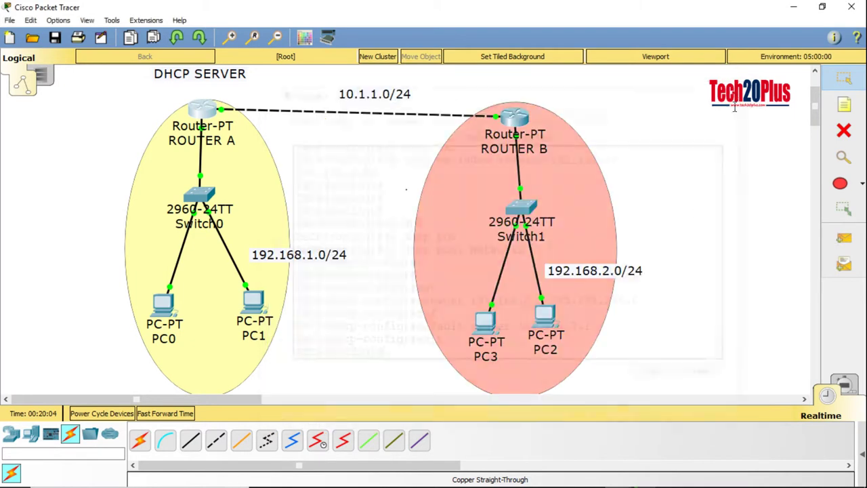
{"action": "left_click", "coordinate": [707, 185]}
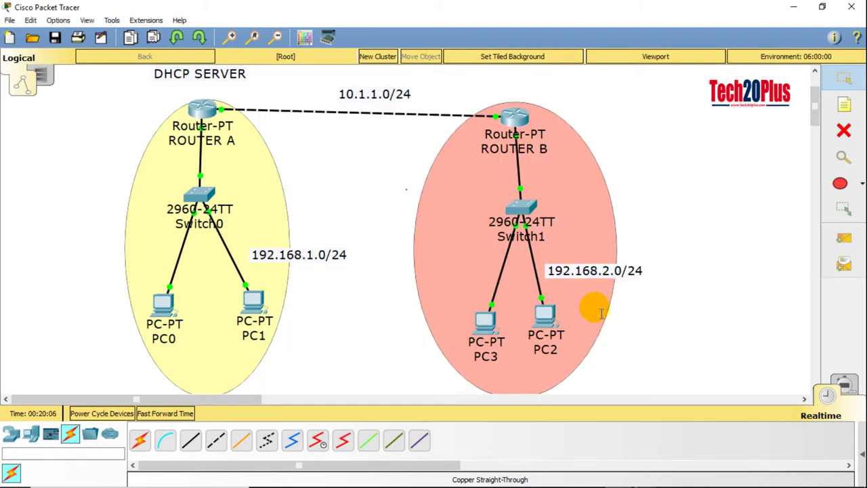
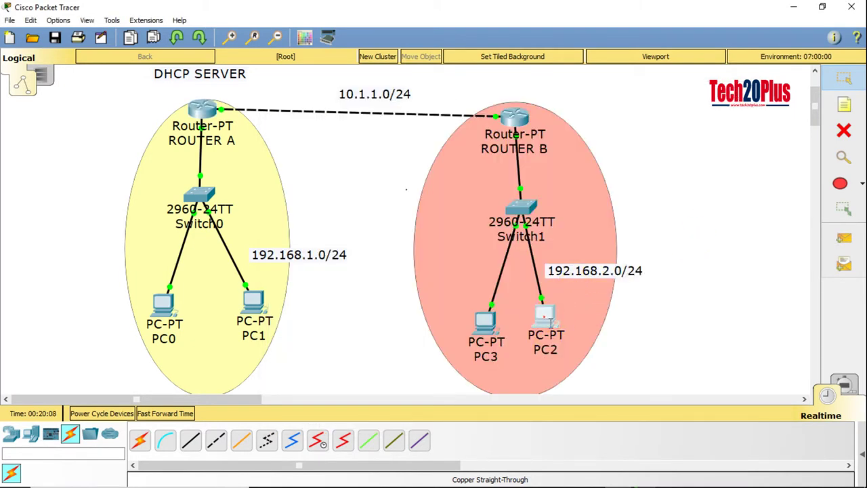
- Set PC2's IP configuration to DHCP to request an address from the server, then close PC2's window
{"action": "left_click_drag", "start_coordinate": [380, 96], "coordinate": [560, 90]}
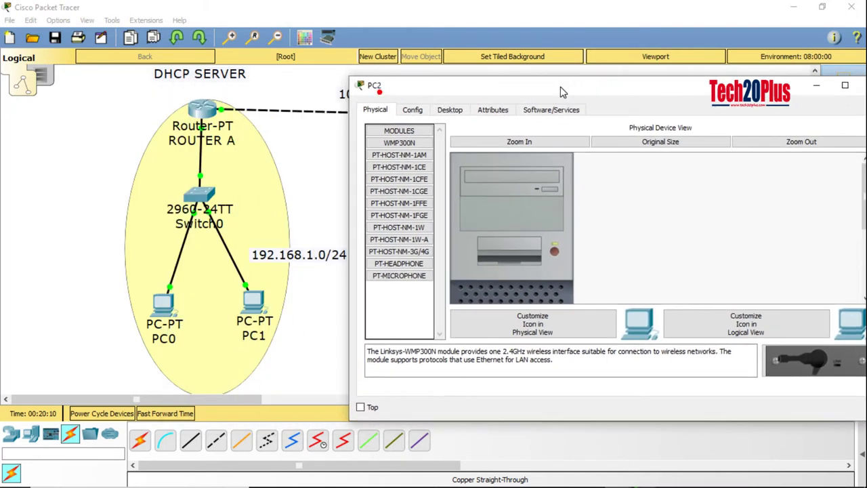
{"action": "left_click", "coordinate": [451, 110]}
{"action": "left_click", "coordinate": [413, 151]}
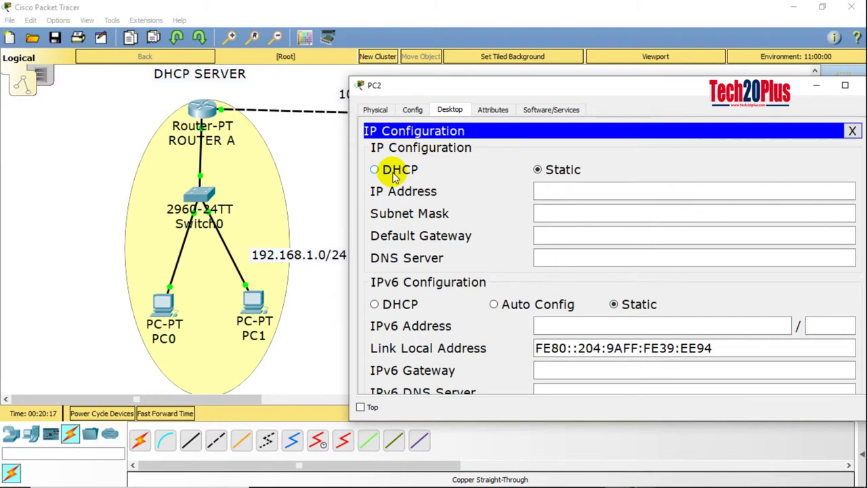
{"action": "left_click", "coordinate": [395, 175]}
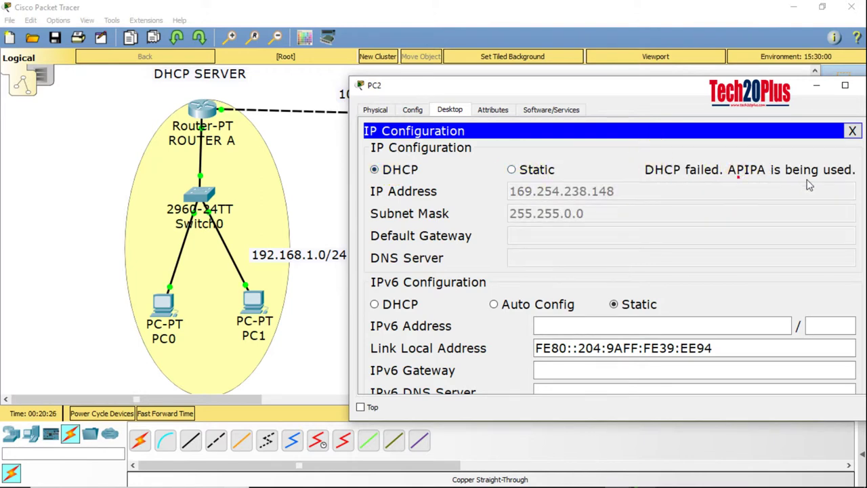
{"action": "left_click", "coordinate": [853, 131]}
{"action": "left_click_drag", "start_coordinate": [735, 92], "coordinate": [617, 107]}
{"action": "left_click", "coordinate": [755, 100]}
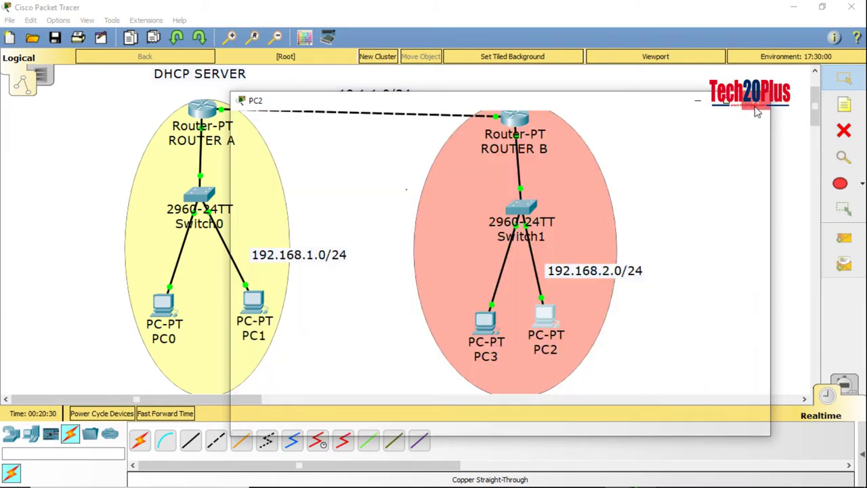
- Reposition PC3 slightly so it sits level with PC2 in the red network area
{"action": "left_click", "coordinate": [674, 298]}
{"action": "left_click_drag", "start_coordinate": [488, 329], "coordinate": [480, 323]}
{"action": "left_click", "coordinate": [572, 325]}
{"action": "left_click", "coordinate": [634, 359]}
{"action": "left_click", "coordinate": [551, 316]}
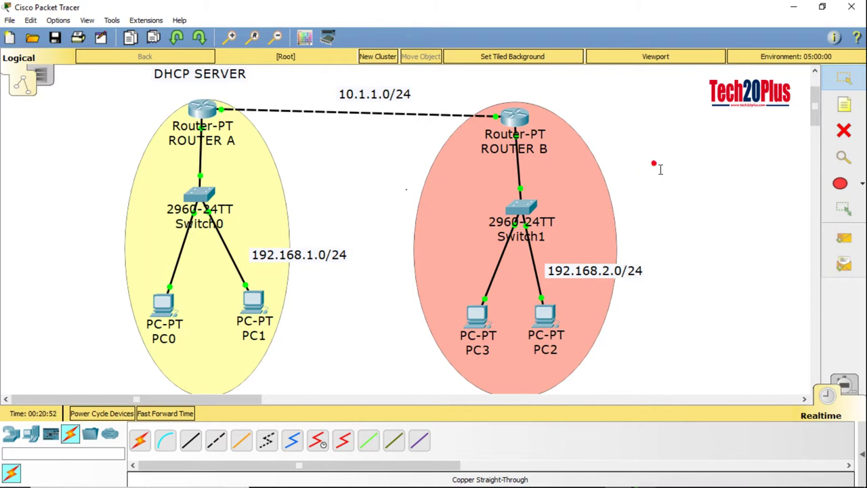
- Add a static route on ROUTER A to 192.168.2.0 255.255.255.0 via 10.1.1.2 with ip route, then close its window
{"action": "left_click", "coordinate": [201, 110]}
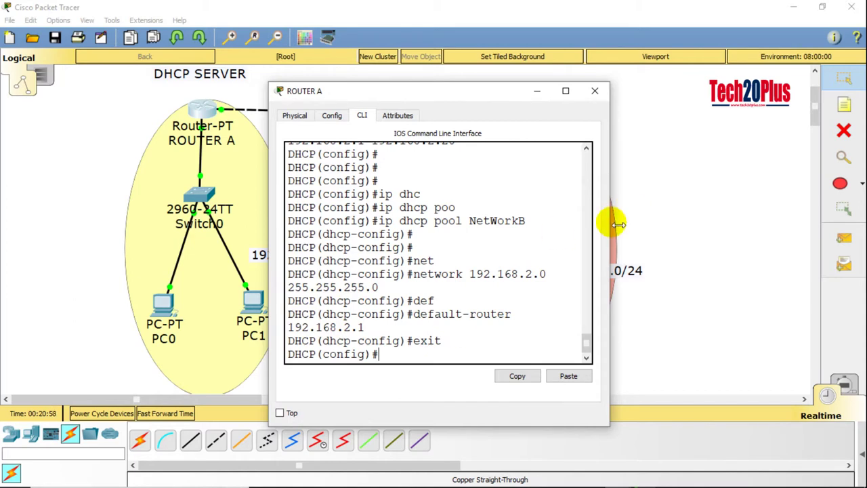
{"action": "left_click_drag", "start_coordinate": [614, 221], "coordinate": [710, 201]}
{"action": "left_click", "coordinate": [447, 350]}
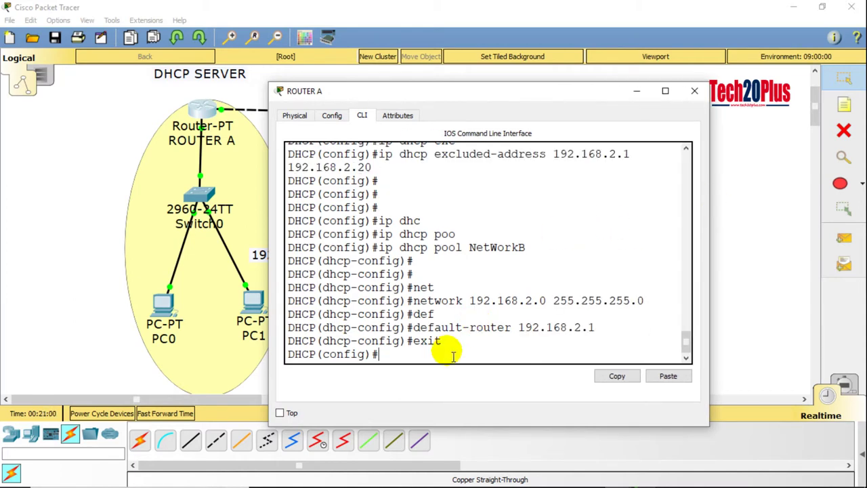
{"action": "key", "text": "Return"}
{"action": "key", "text": "Return"}
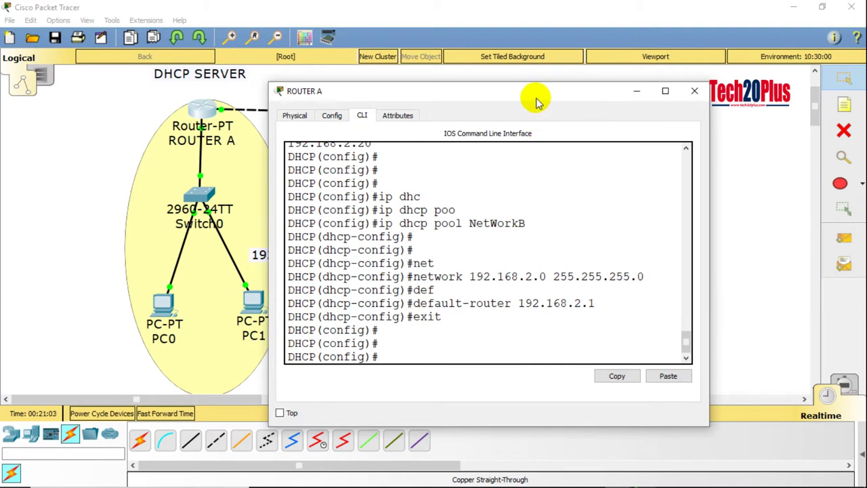
{"action": "left_click_drag", "start_coordinate": [537, 98], "coordinate": [347, 80]}
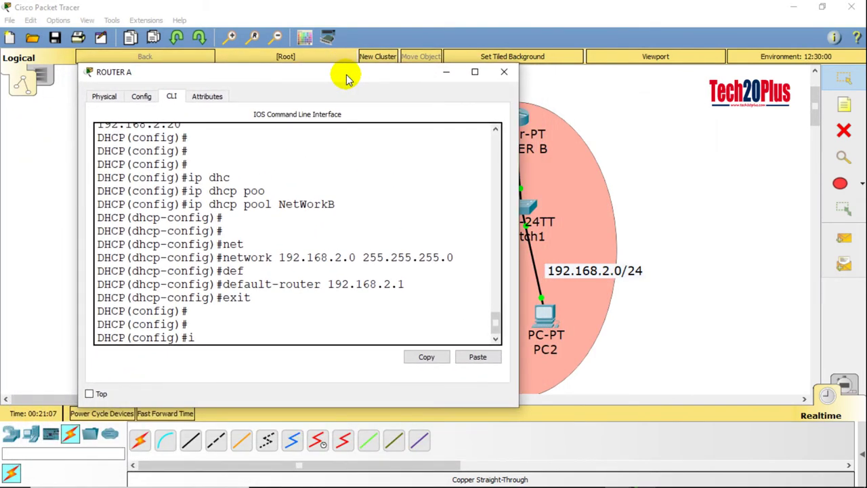
{"action": "type", "text": "ip rou"}
{"action": "key", "text": "Tab"}
{"action": "type", "text": "192.168"}
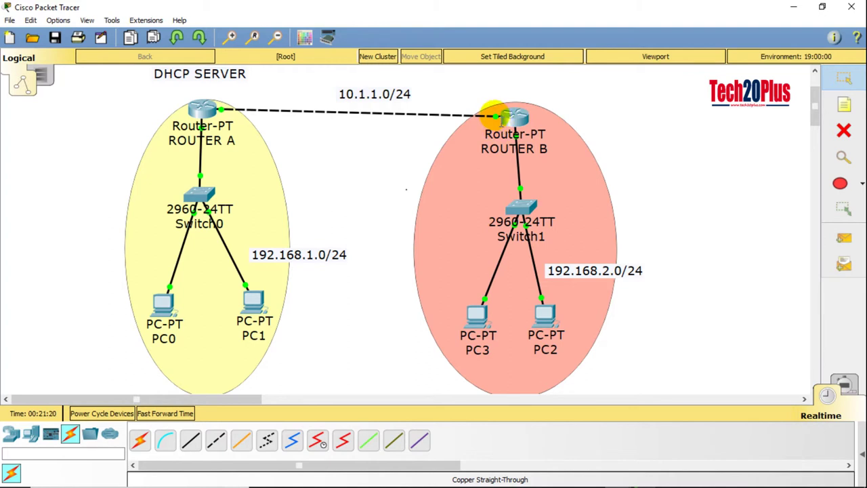
{"action": "mouse_move", "coordinate": [495, 116]}
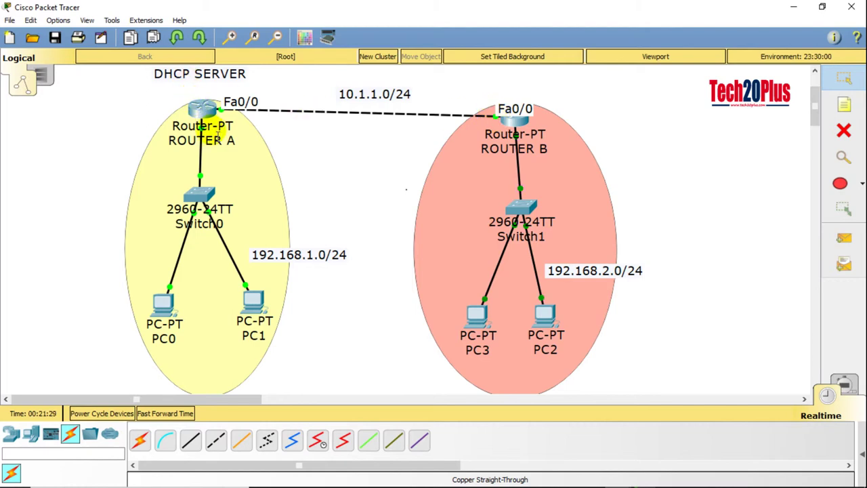
{"action": "left_click", "coordinate": [202, 109]}
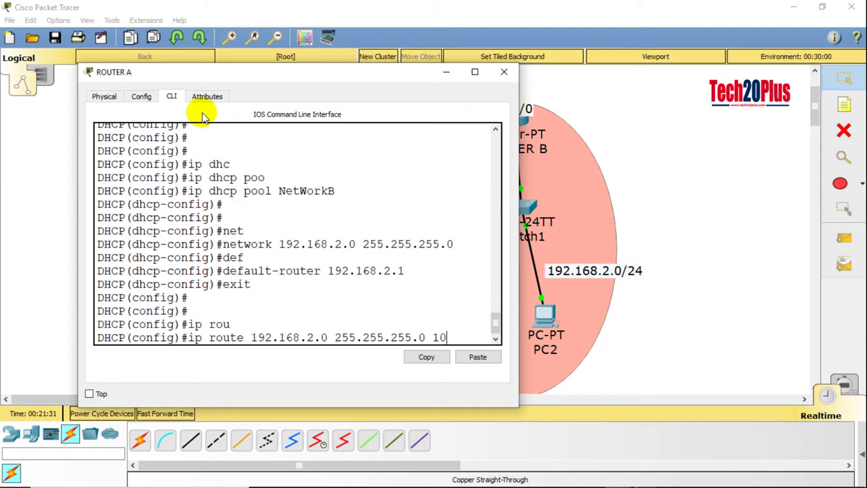
{"action": "type", "text": ".2"}
{"action": "key", "text": "Return"}
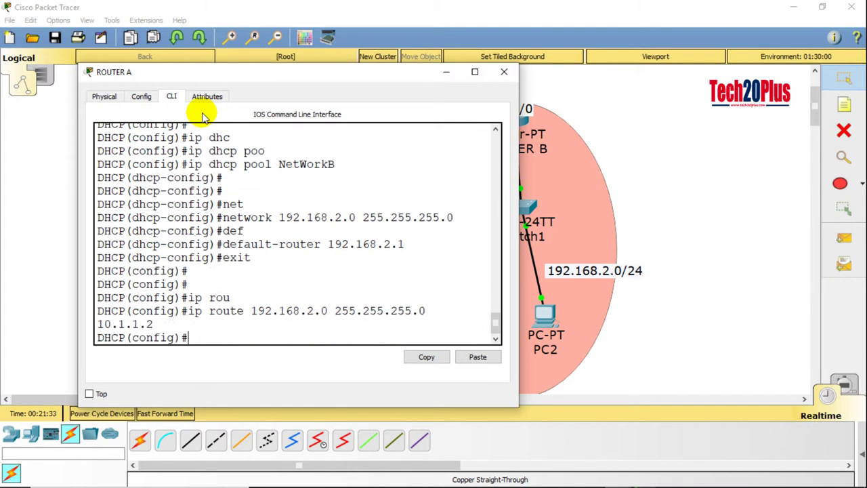
{"action": "left_click", "coordinate": [505, 71]}
- Enter global configuration mode on ROUTER B with conf t and widen its window
{"action": "left_click", "coordinate": [514, 116]}
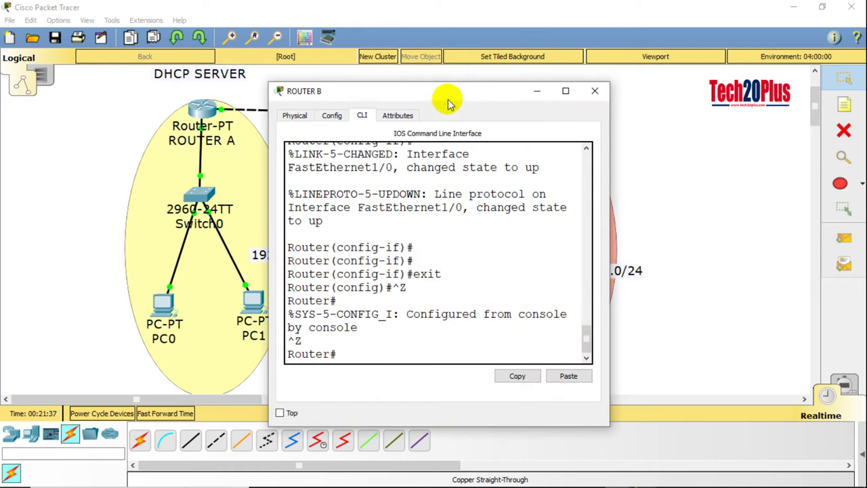
{"action": "left_click_drag", "start_coordinate": [587, 36], "coordinate": [589, 34]}
{"action": "type", "text": "conf t"}
{"action": "key", "text": "Return"}
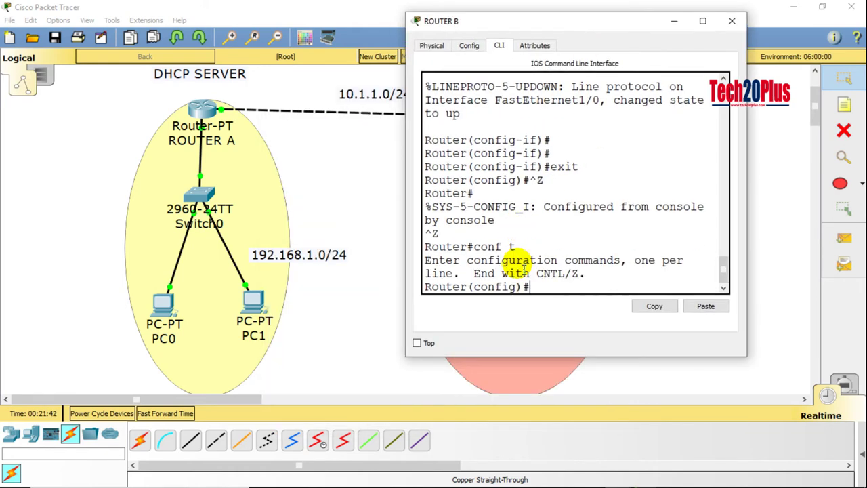
{"action": "left_click_drag", "start_coordinate": [747, 191], "coordinate": [862, 174]}
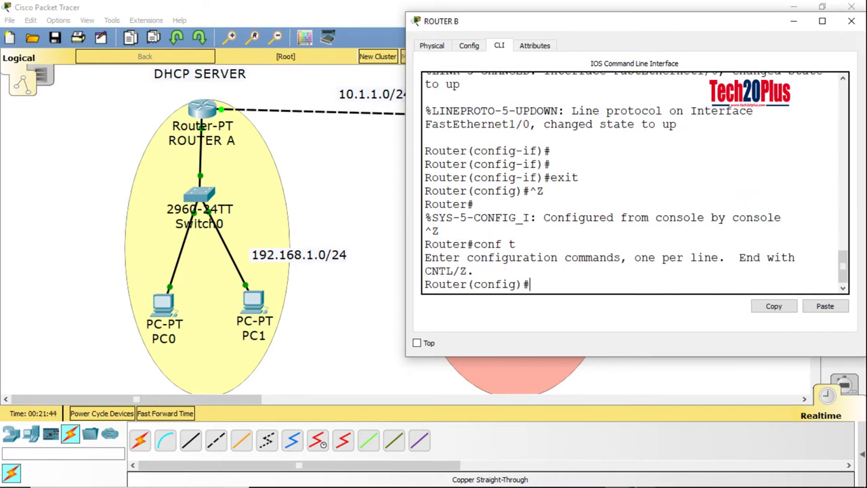
- Add a static route on ROUTER B to 192.168.1.0 255.255.255.0 via 10.1.1.1 with ip route, then close its window
{"action": "type", "text": "ip rou"}
{"action": "key", "text": "Tab"}
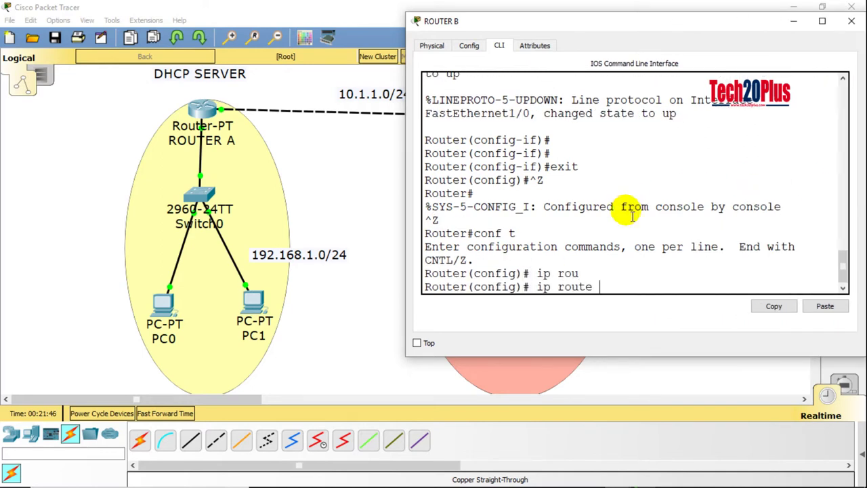
{"action": "type", "text": "192.168.1.0 255.255.255."}
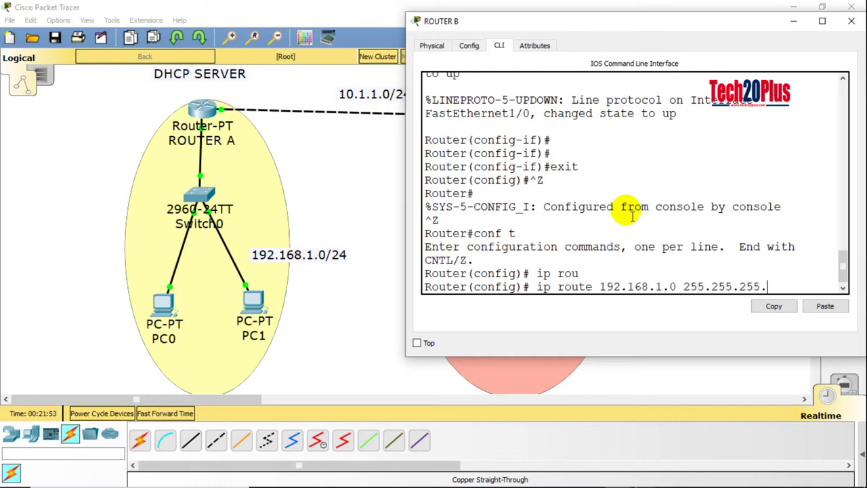
{"action": "type", "text": "0 10.1.1.1"}
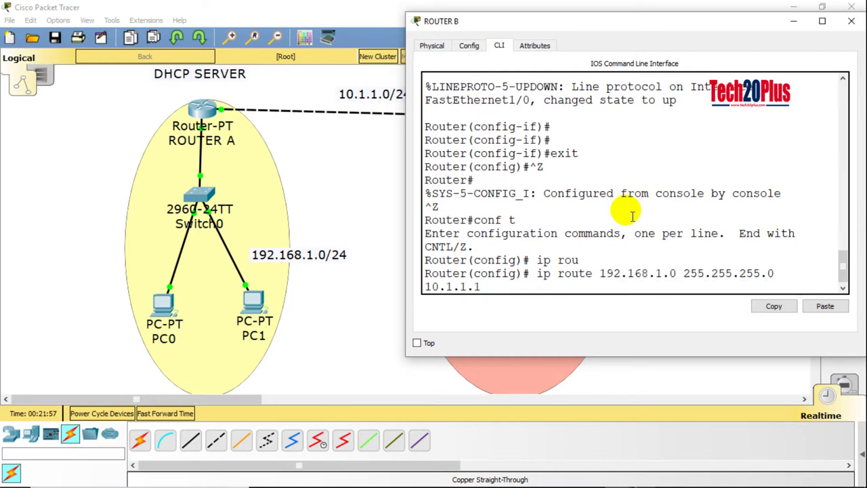
{"action": "key", "text": "Return"}
{"action": "key", "text": "Return"}
{"action": "key", "text": "Return"}
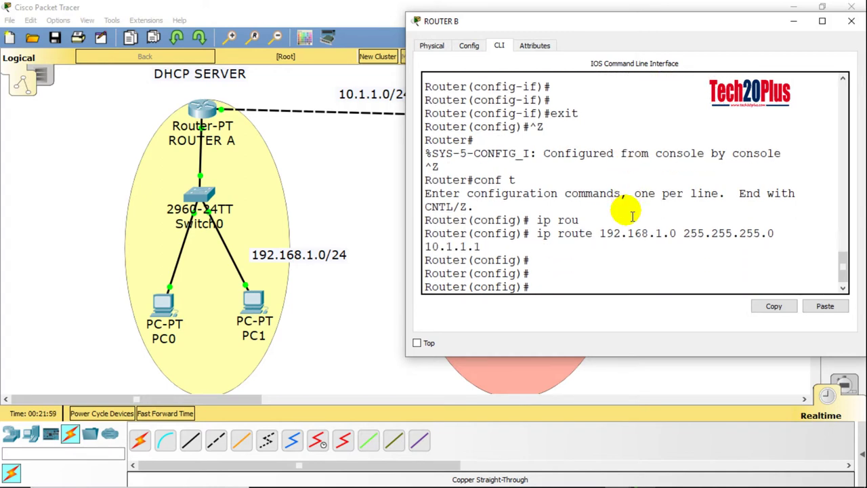
{"action": "left_click", "coordinate": [852, 21]}
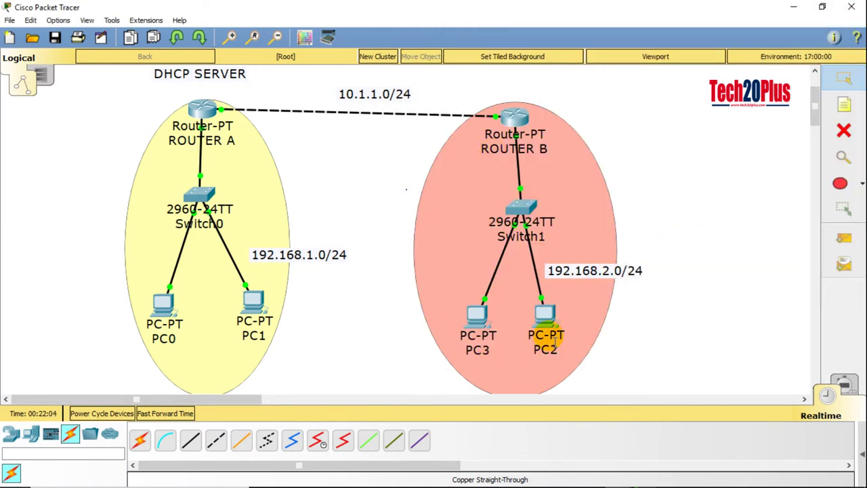
- Switch PC2's IP configuration to Static and back to DHCP to request an address again, then close its window
{"action": "left_click", "coordinate": [545, 315]}
{"action": "left_click", "coordinate": [240, 159]}
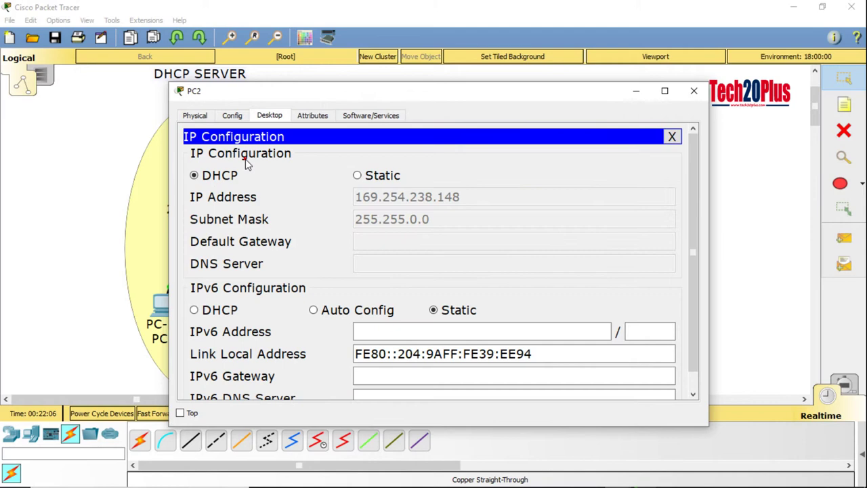
{"action": "left_click", "coordinate": [357, 175]}
{"action": "left_click", "coordinate": [208, 180]}
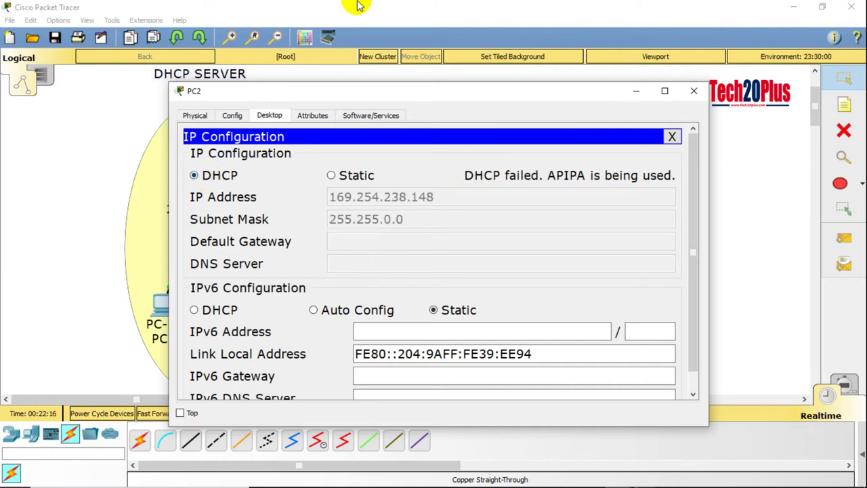
{"action": "left_click", "coordinate": [693, 92]}
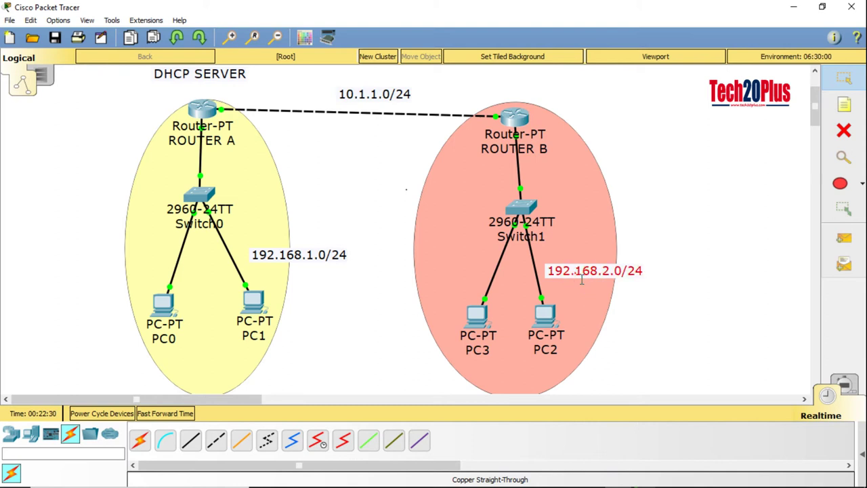
{"action": "double_click", "coordinate": [614, 275]}
{"action": "left_click", "coordinate": [714, 204]}
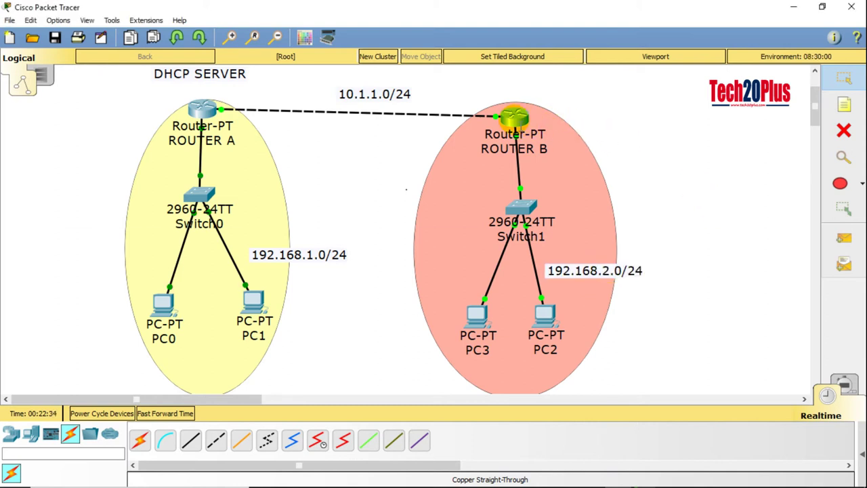
{"action": "left_click", "coordinate": [515, 116]}
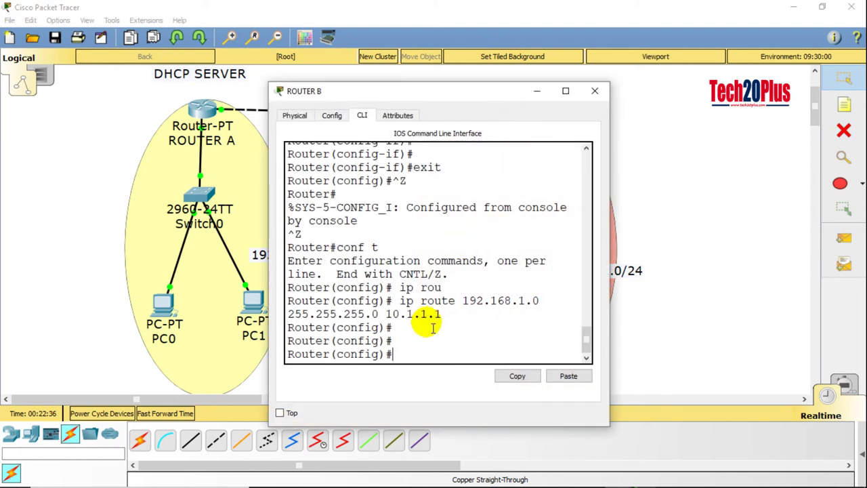
{"action": "left_click_drag", "start_coordinate": [609, 286], "coordinate": [822, 261]}
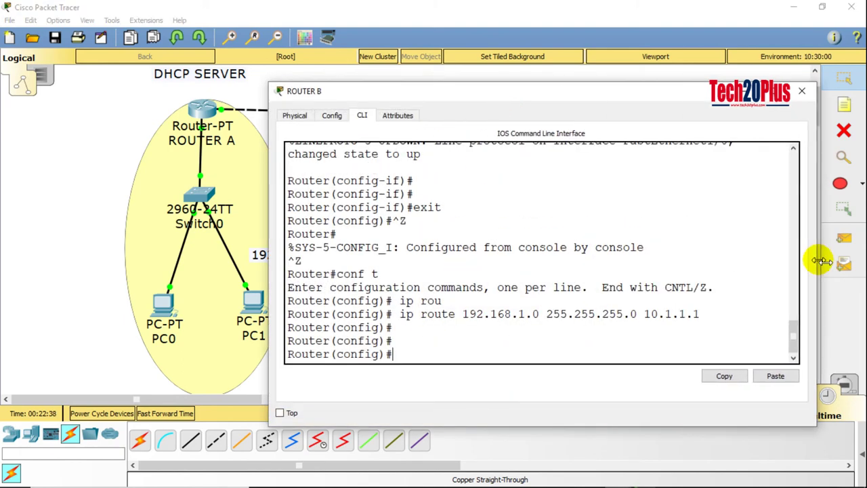
{"action": "left_click", "coordinate": [802, 91]}
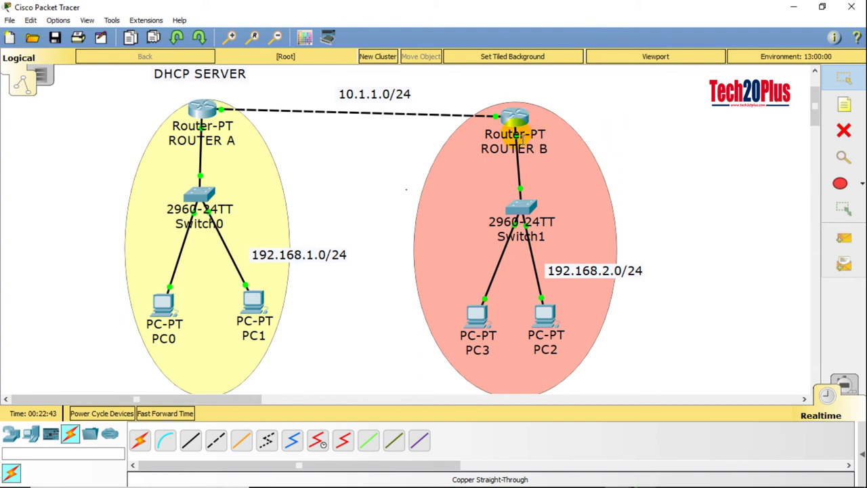
- Check which ROUTER B interface connects to Switch1 and enter interface configuration for fastEthernet 1/0 on ROUTER B
{"action": "mouse_move", "coordinate": [524, 139]}
{"action": "left_click", "coordinate": [514, 122]}
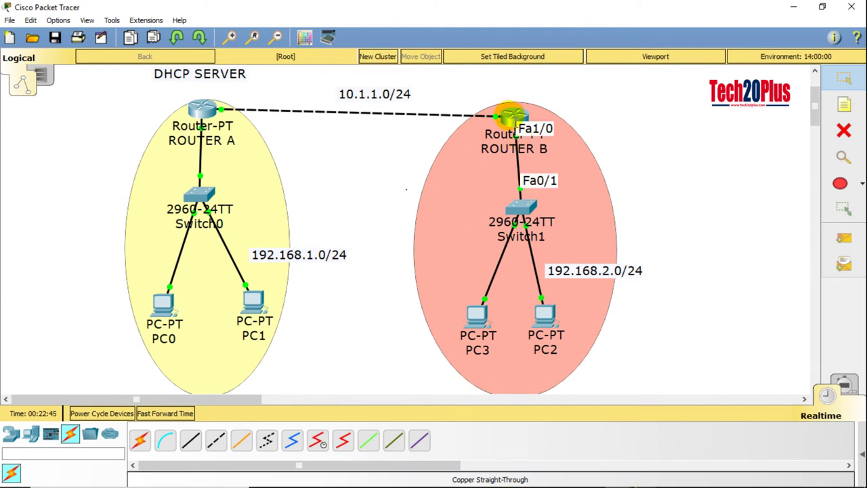
{"action": "left_click", "coordinate": [400, 325]}
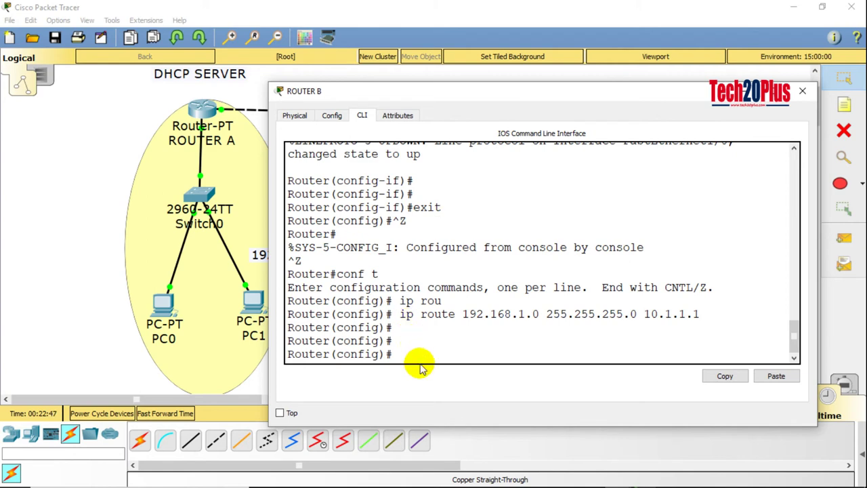
{"action": "type", "text": "int f"}
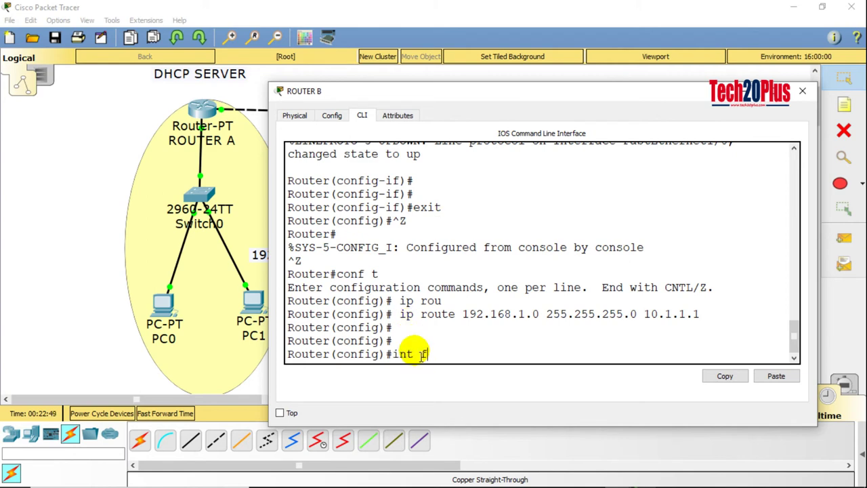
{"action": "type", "text": "a"}
{"action": "key", "text": "Tab"}
{"action": "type", "text": "1/"}
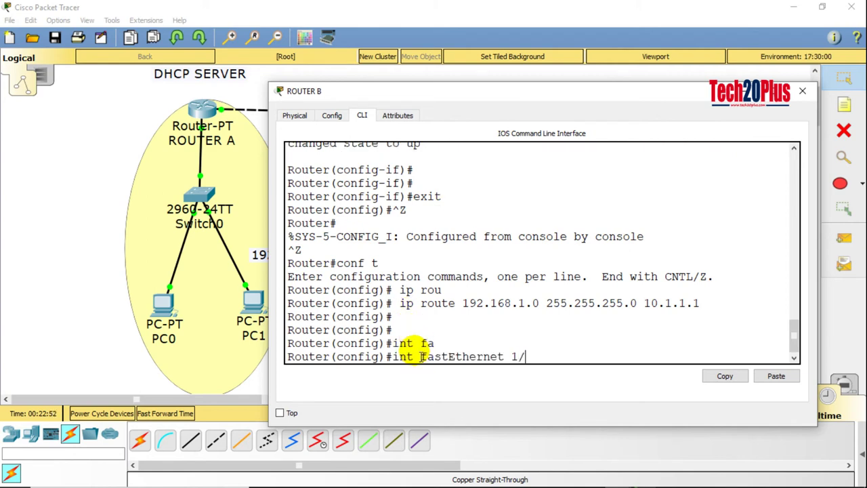
{"action": "type", "text": "0"}
{"action": "key", "text": "Return"}
- Set the helper address 10.1.1.1 on ROUTER B's fastEthernet 1/0 with ip helper-address, then put its window away
{"action": "type", "text": "ip "}
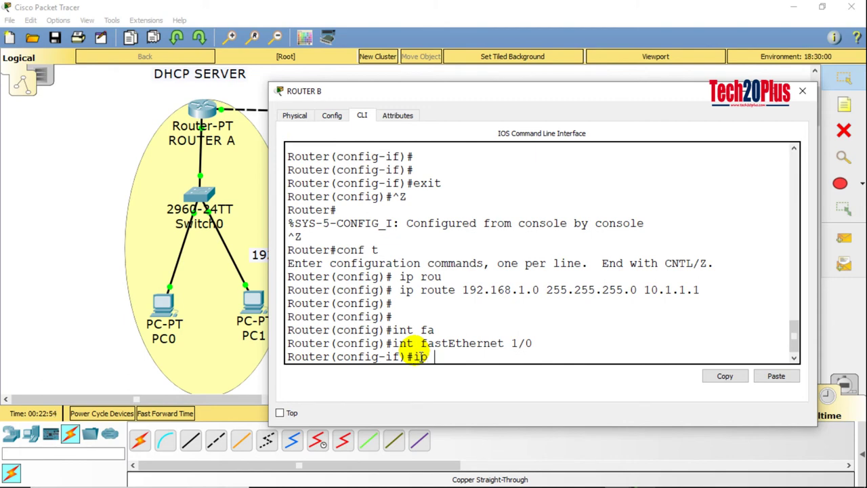
{"action": "type", "text": "hel"}
{"action": "key", "text": "Tab"}
{"action": "type", "text": "p"}
{"action": "key", "text": "Tab"}
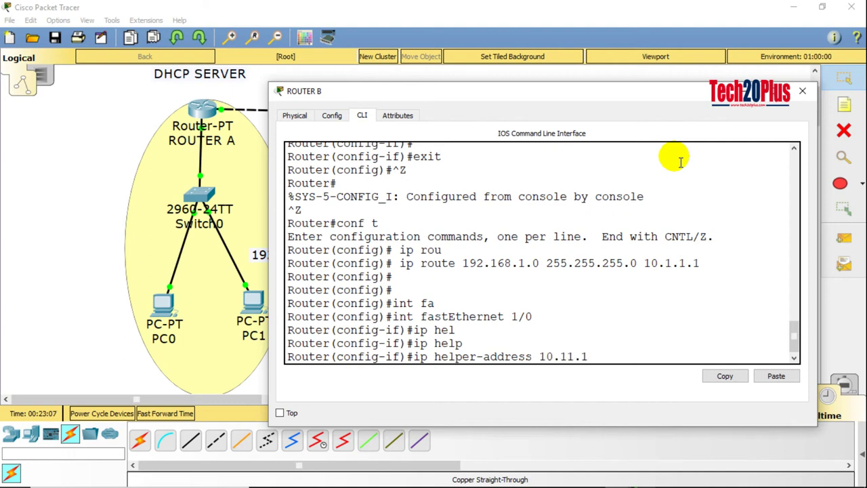
{"action": "type", "text": ".1"}
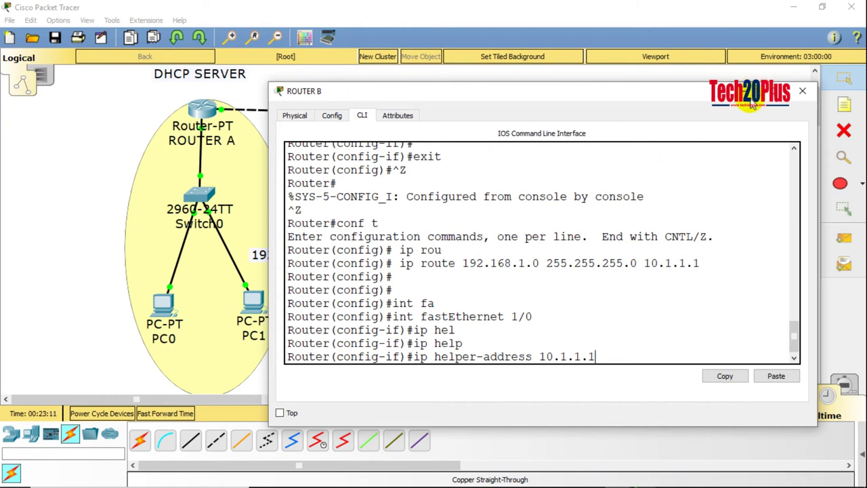
{"action": "key", "text": "Return"}
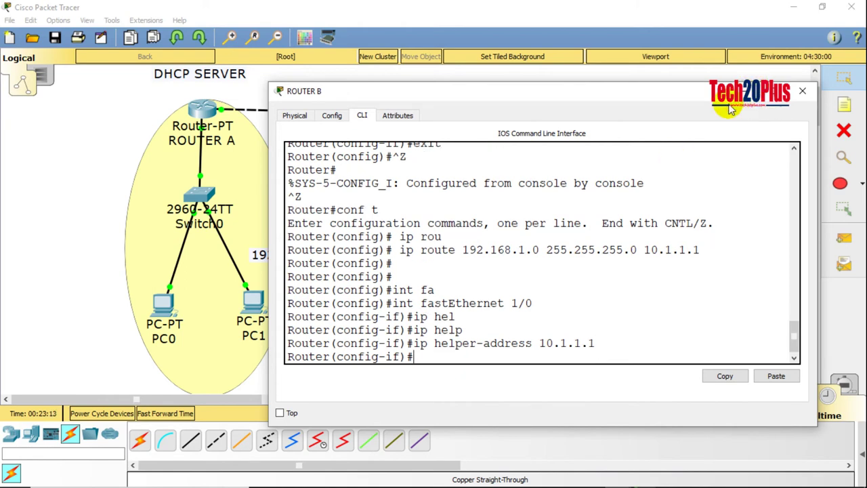
{"action": "left_click", "coordinate": [752, 102]}
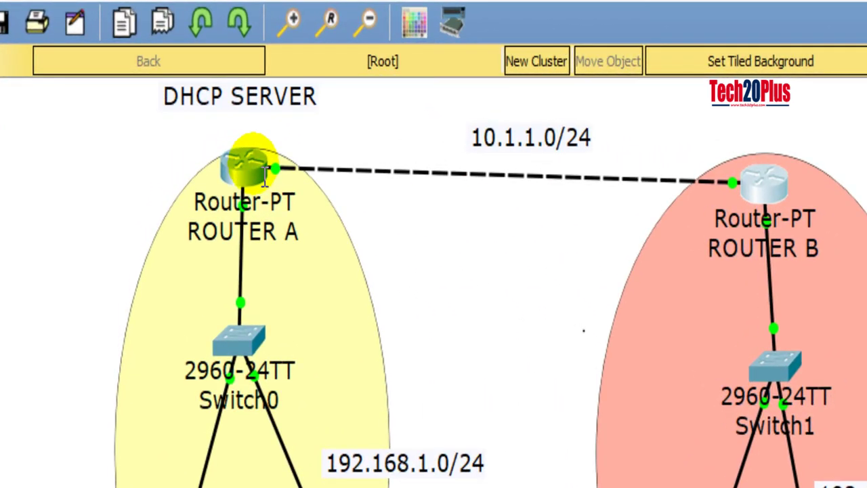
{"action": "mouse_move", "coordinate": [264, 175]}
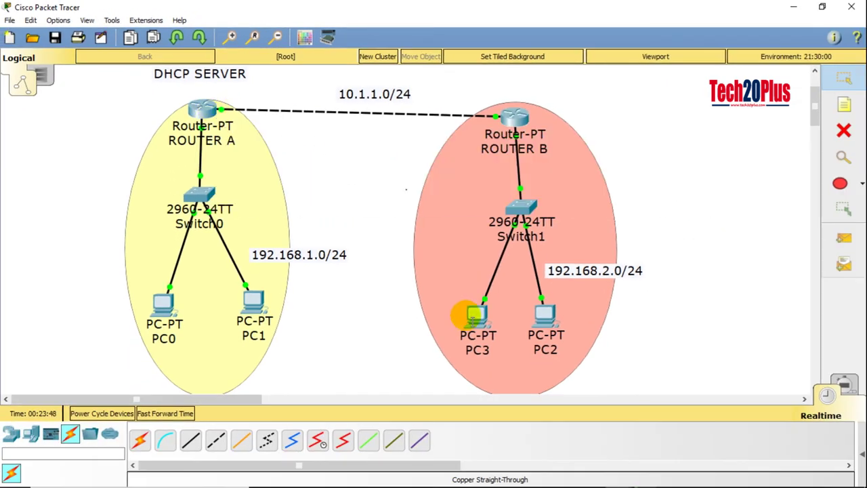
- Switch PC2's IP configuration to Static and back to DHCP to renew its address request, then close its window
{"action": "left_click", "coordinate": [554, 323]}
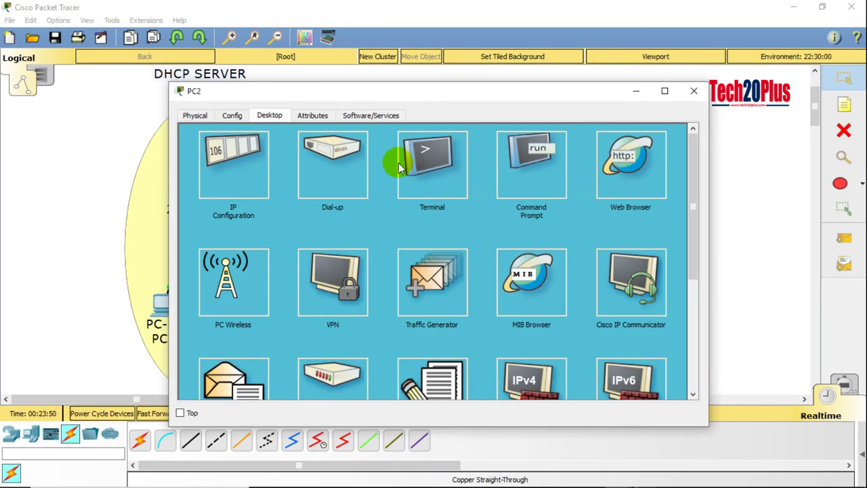
{"action": "left_click", "coordinate": [222, 159]}
{"action": "left_click", "coordinate": [357, 175]}
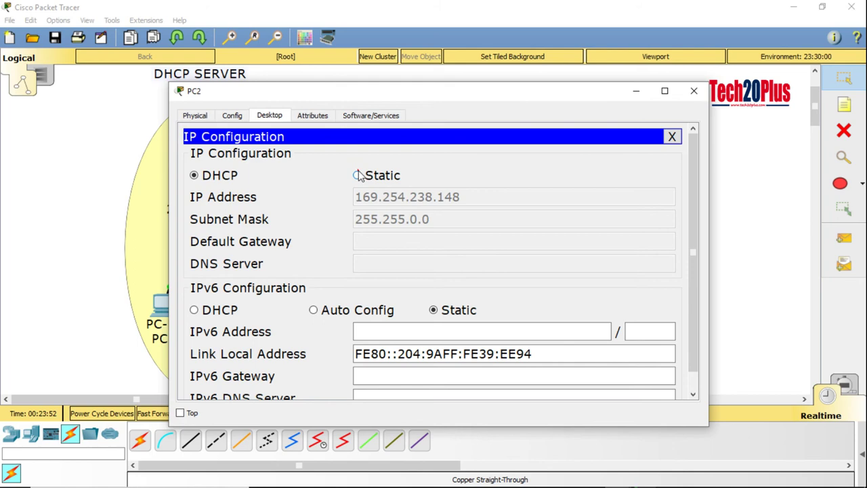
{"action": "left_click", "coordinate": [202, 176]}
{"action": "left_click", "coordinate": [208, 175]}
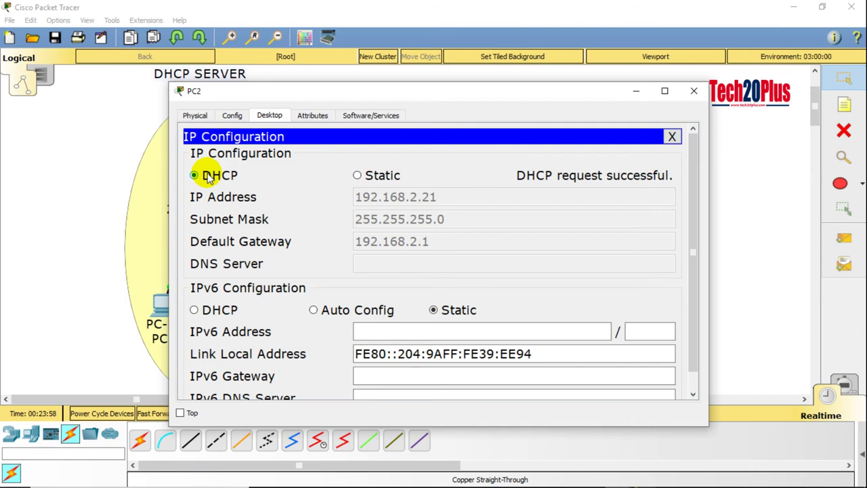
{"action": "left_click", "coordinate": [694, 91]}
- Switch PC3's IP configuration to Static and then DHCP to request an address, and close its window
{"action": "left_click", "coordinate": [491, 317]}
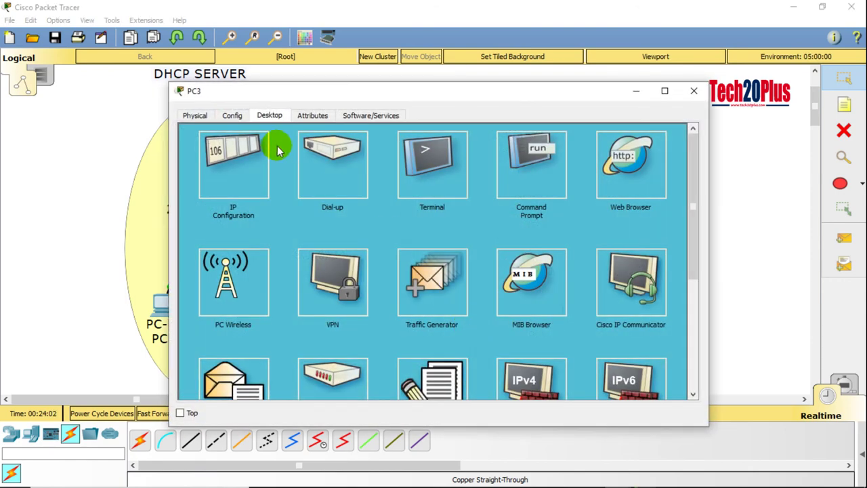
{"action": "left_click", "coordinate": [215, 163]}
{"action": "left_click", "coordinate": [382, 176]}
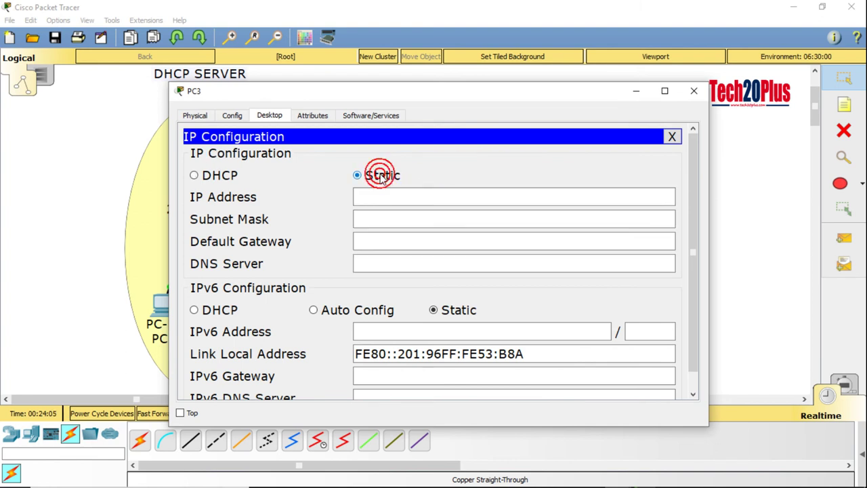
{"action": "left_click", "coordinate": [213, 175]}
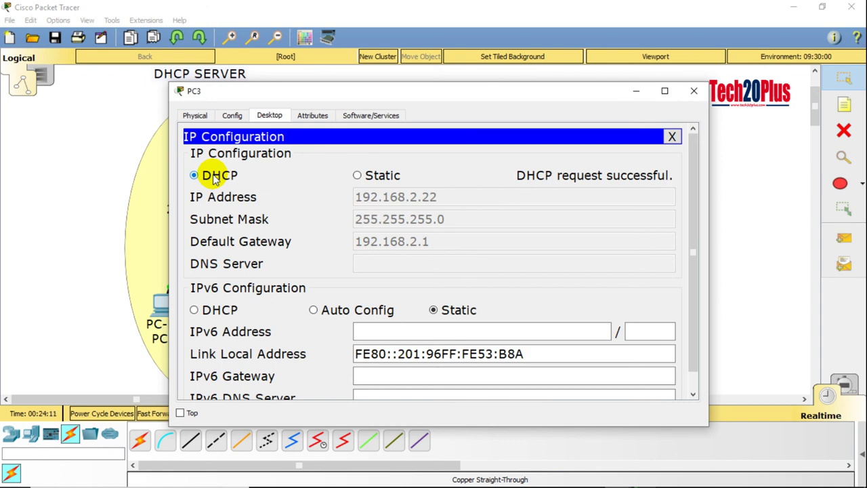
{"action": "left_click", "coordinate": [694, 90]}
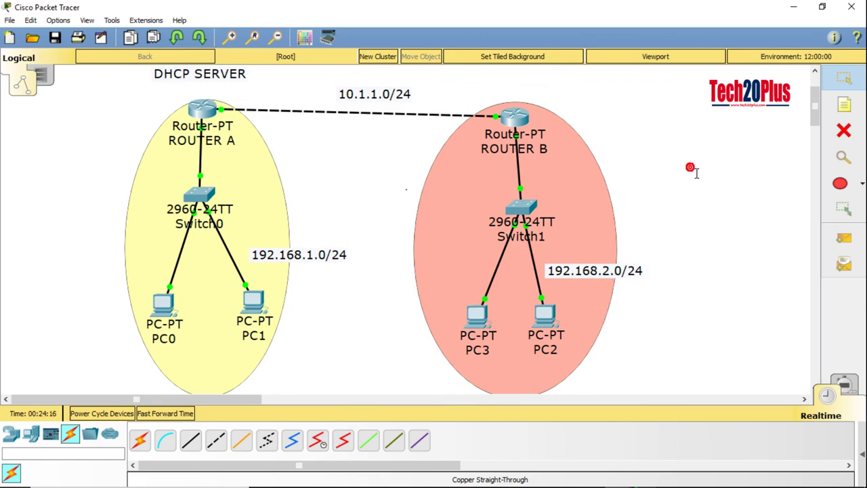